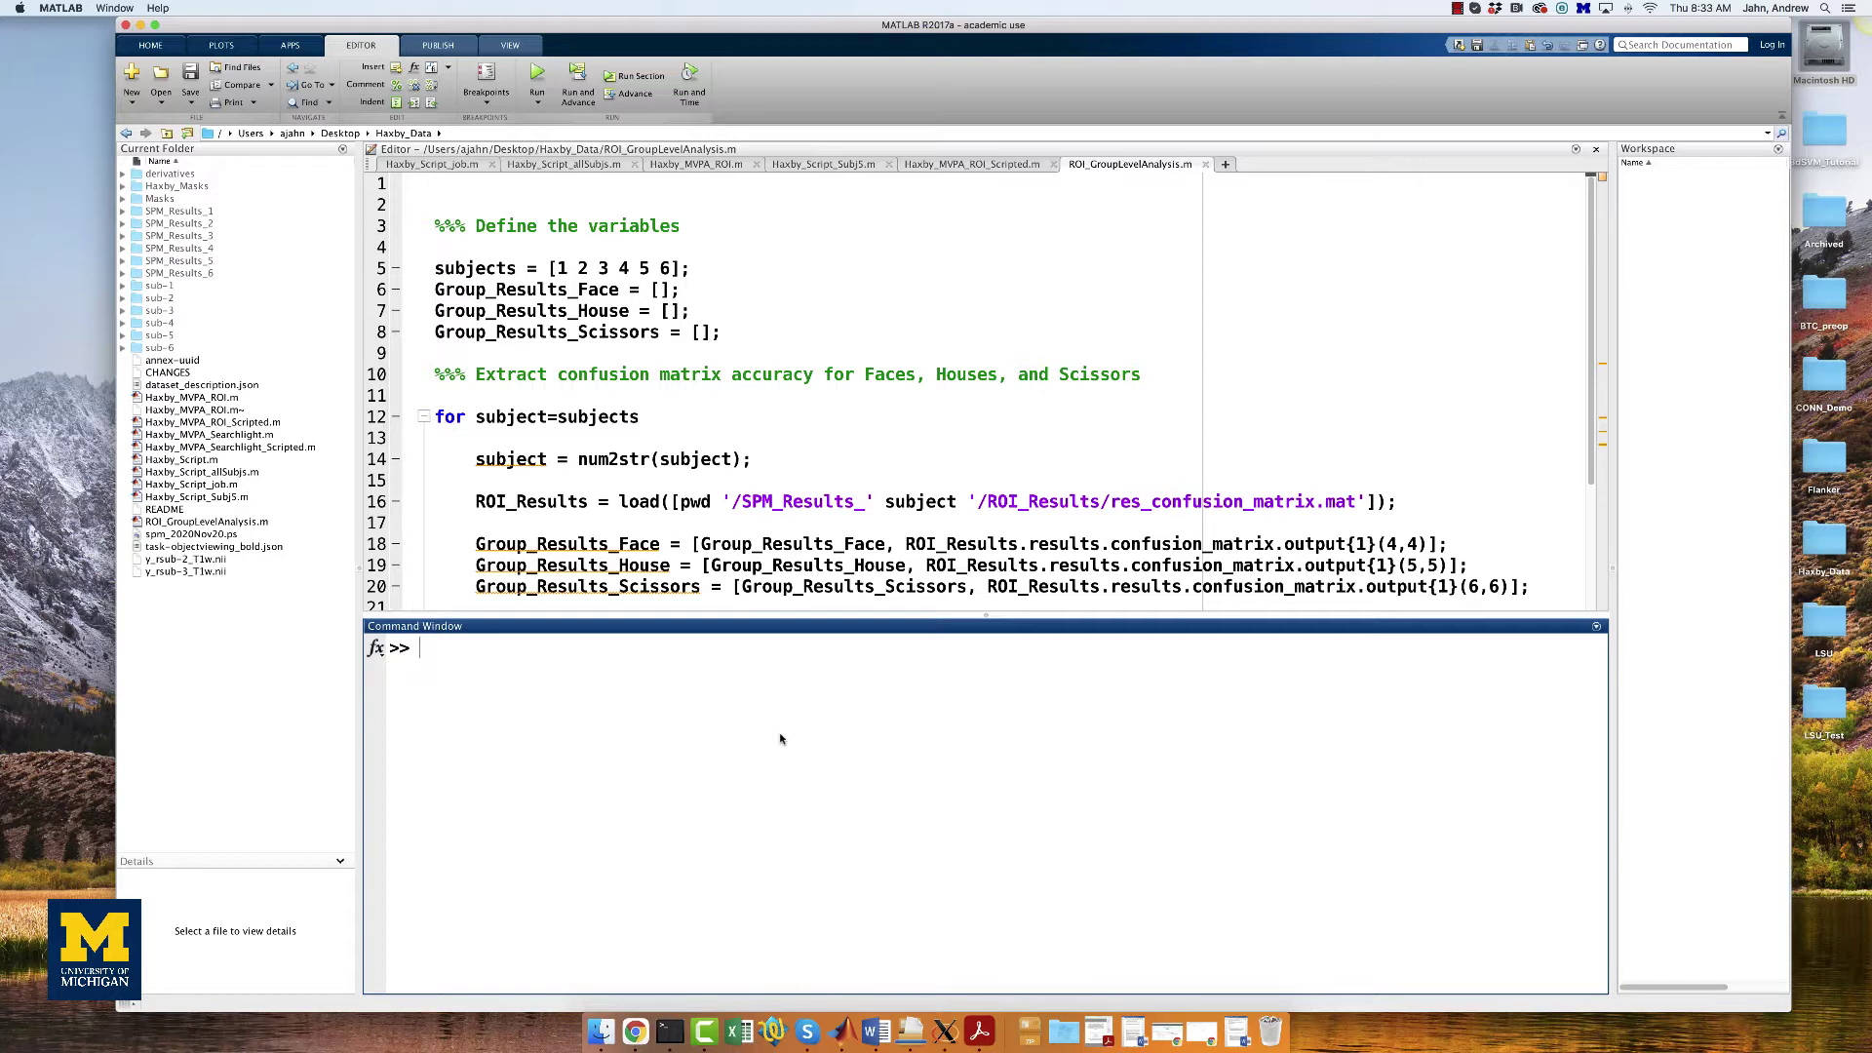
List the files in SPM_Results_1/ROI_Results, including res_confusion_matrix.mat
type("ls SPM")
key("Tab")
key("Return")
type("ROI")
key("Tab")
key("Return")
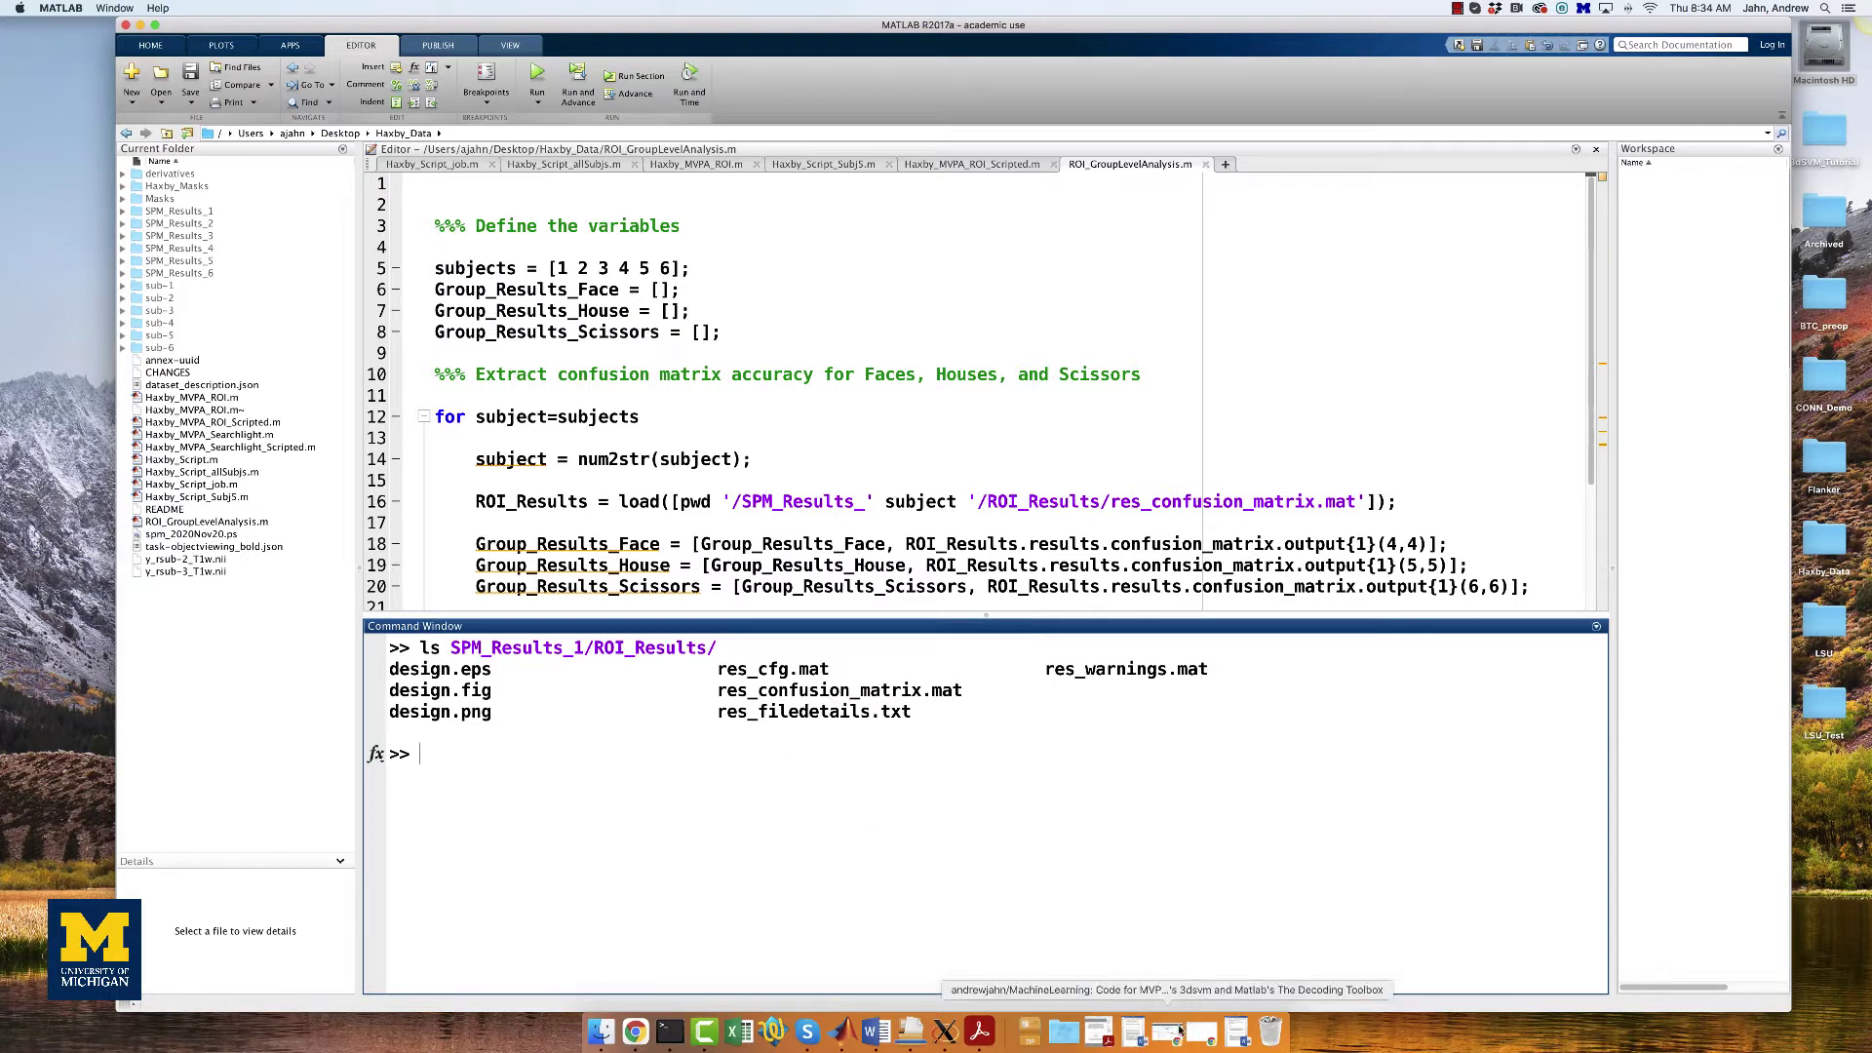
Read through ROI_GroupLevelAnalysis.m on GitHub in Chrome, then return to MATLAB
left_click(1180, 1031)
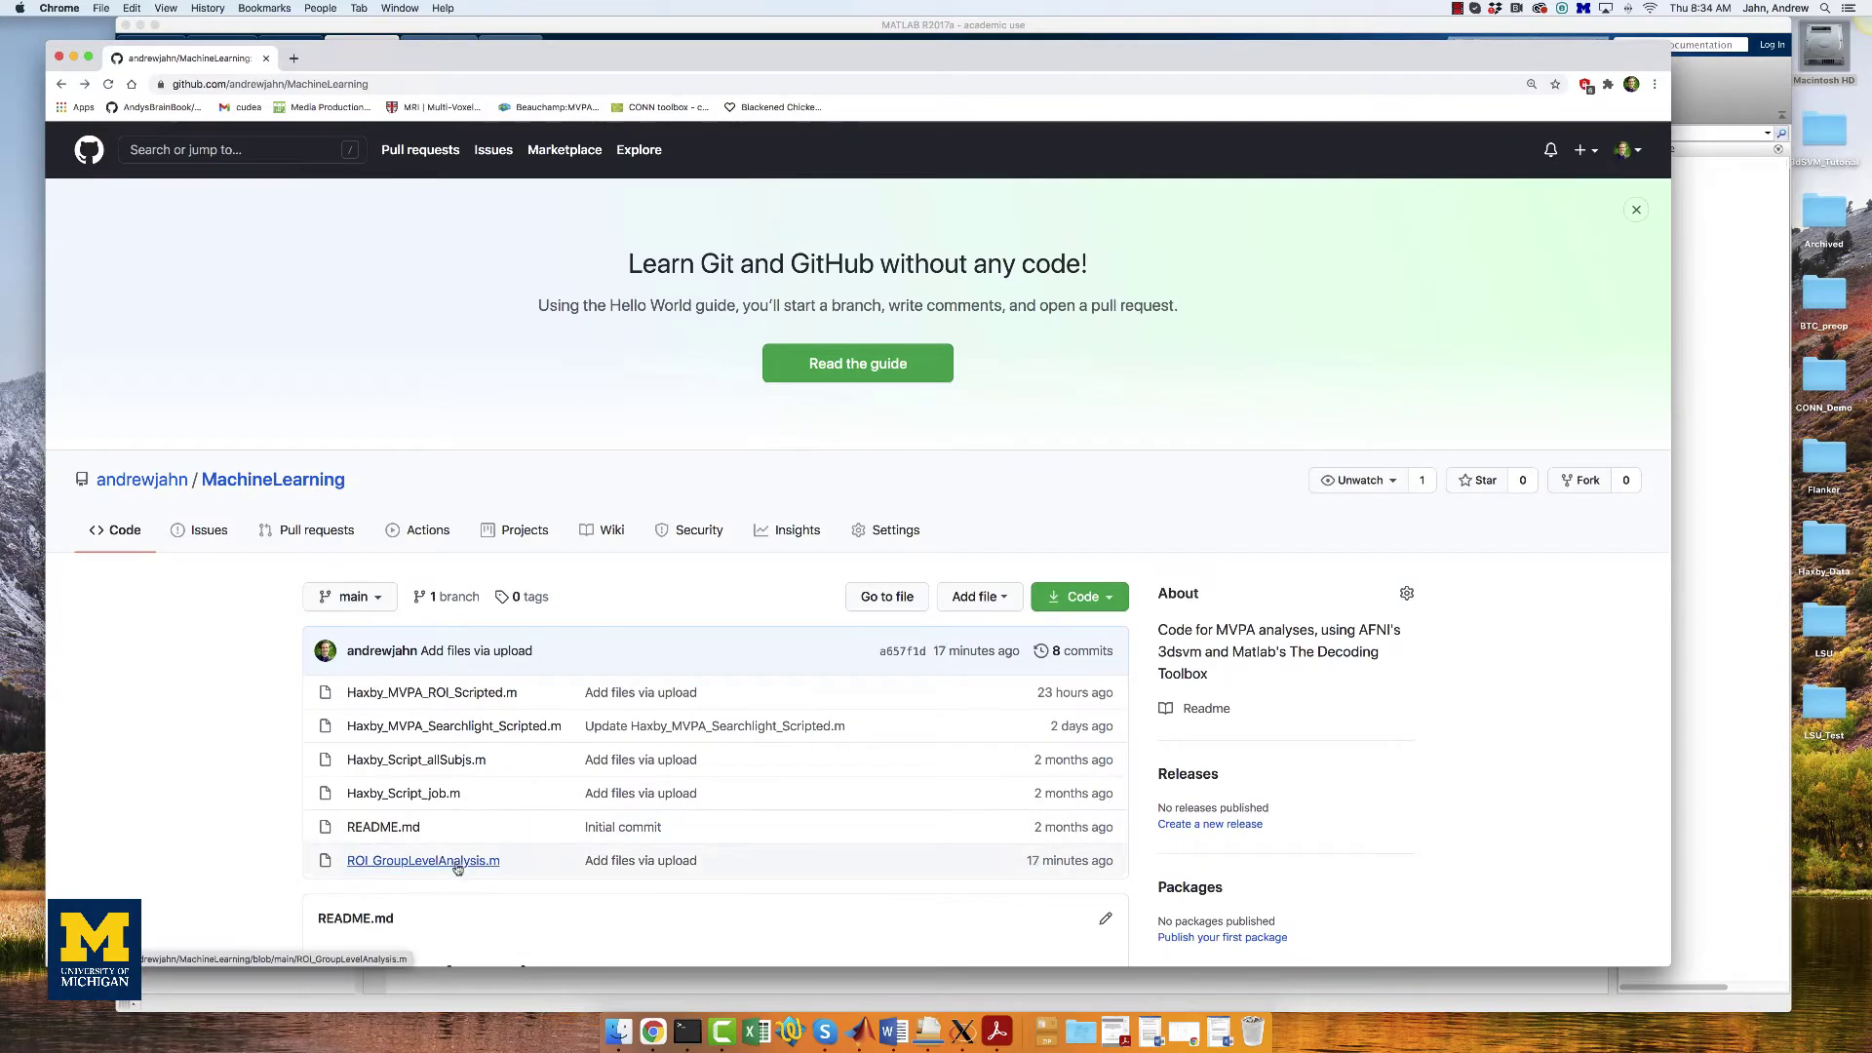
left_click(456, 862)
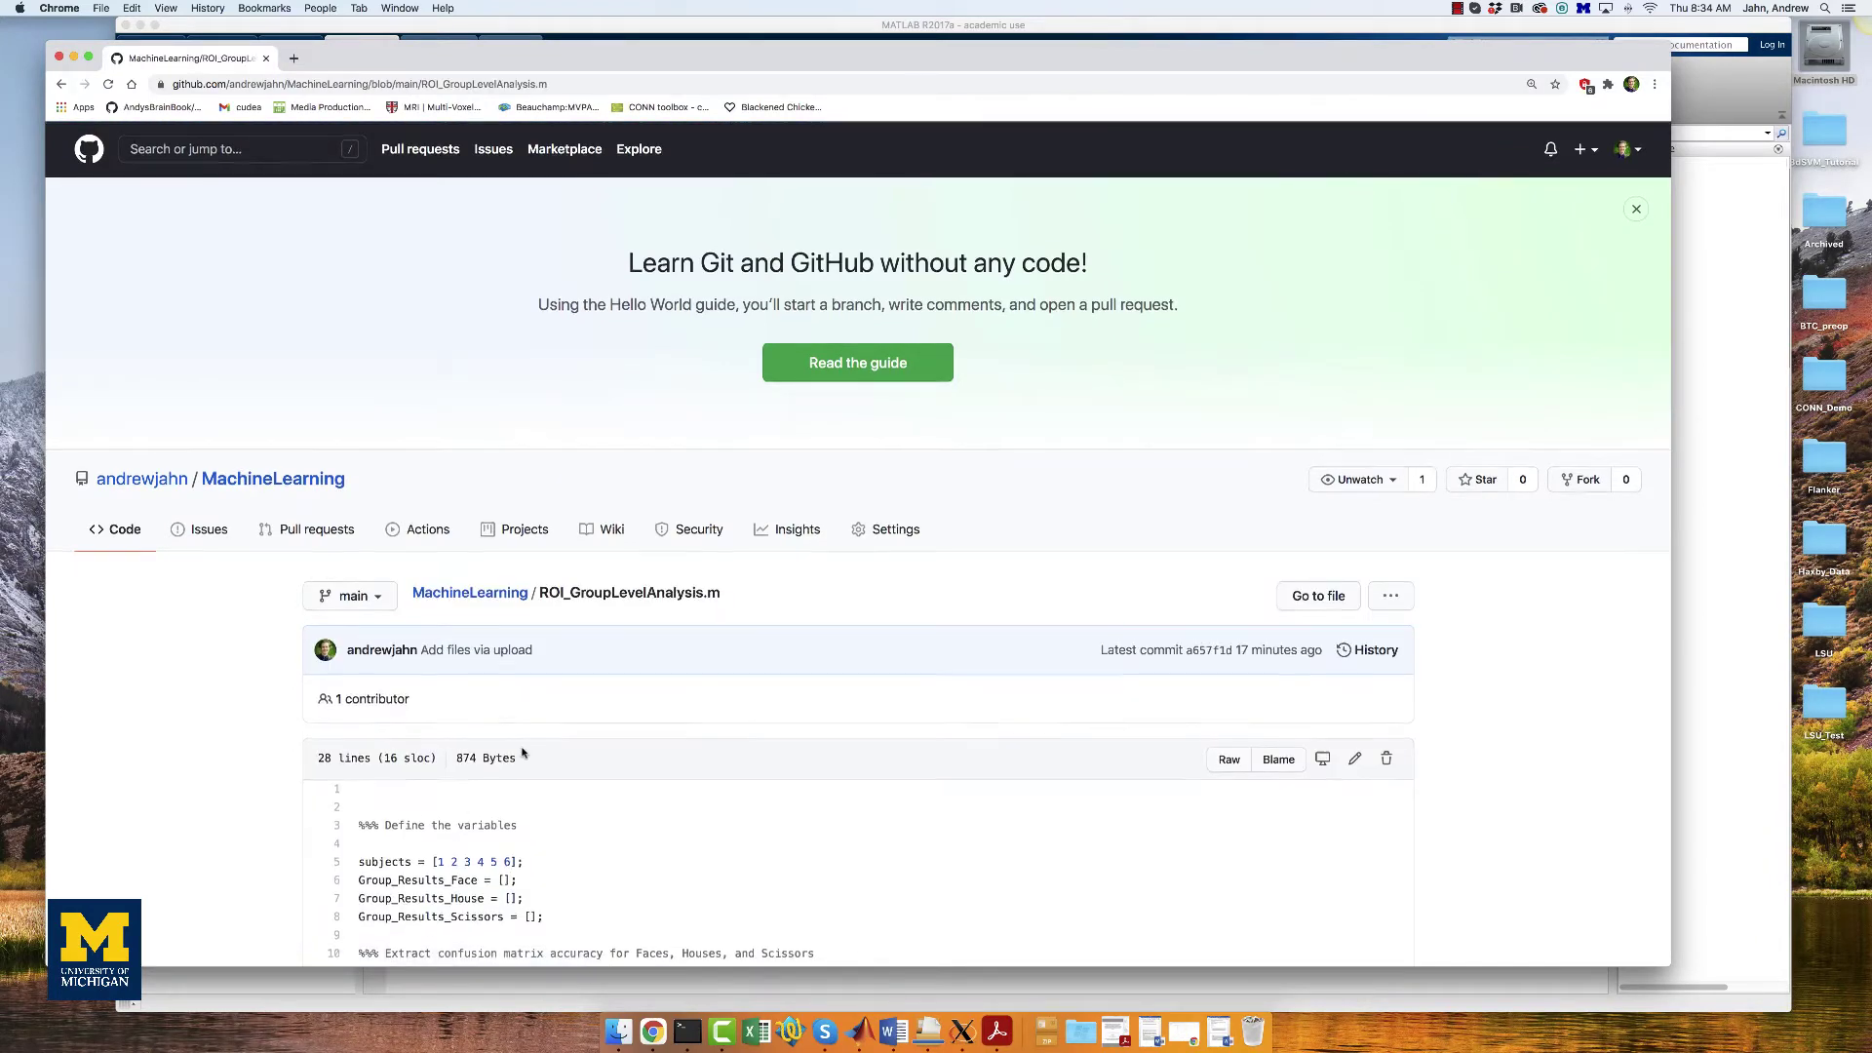
scroll(473, 791, "down", 10)
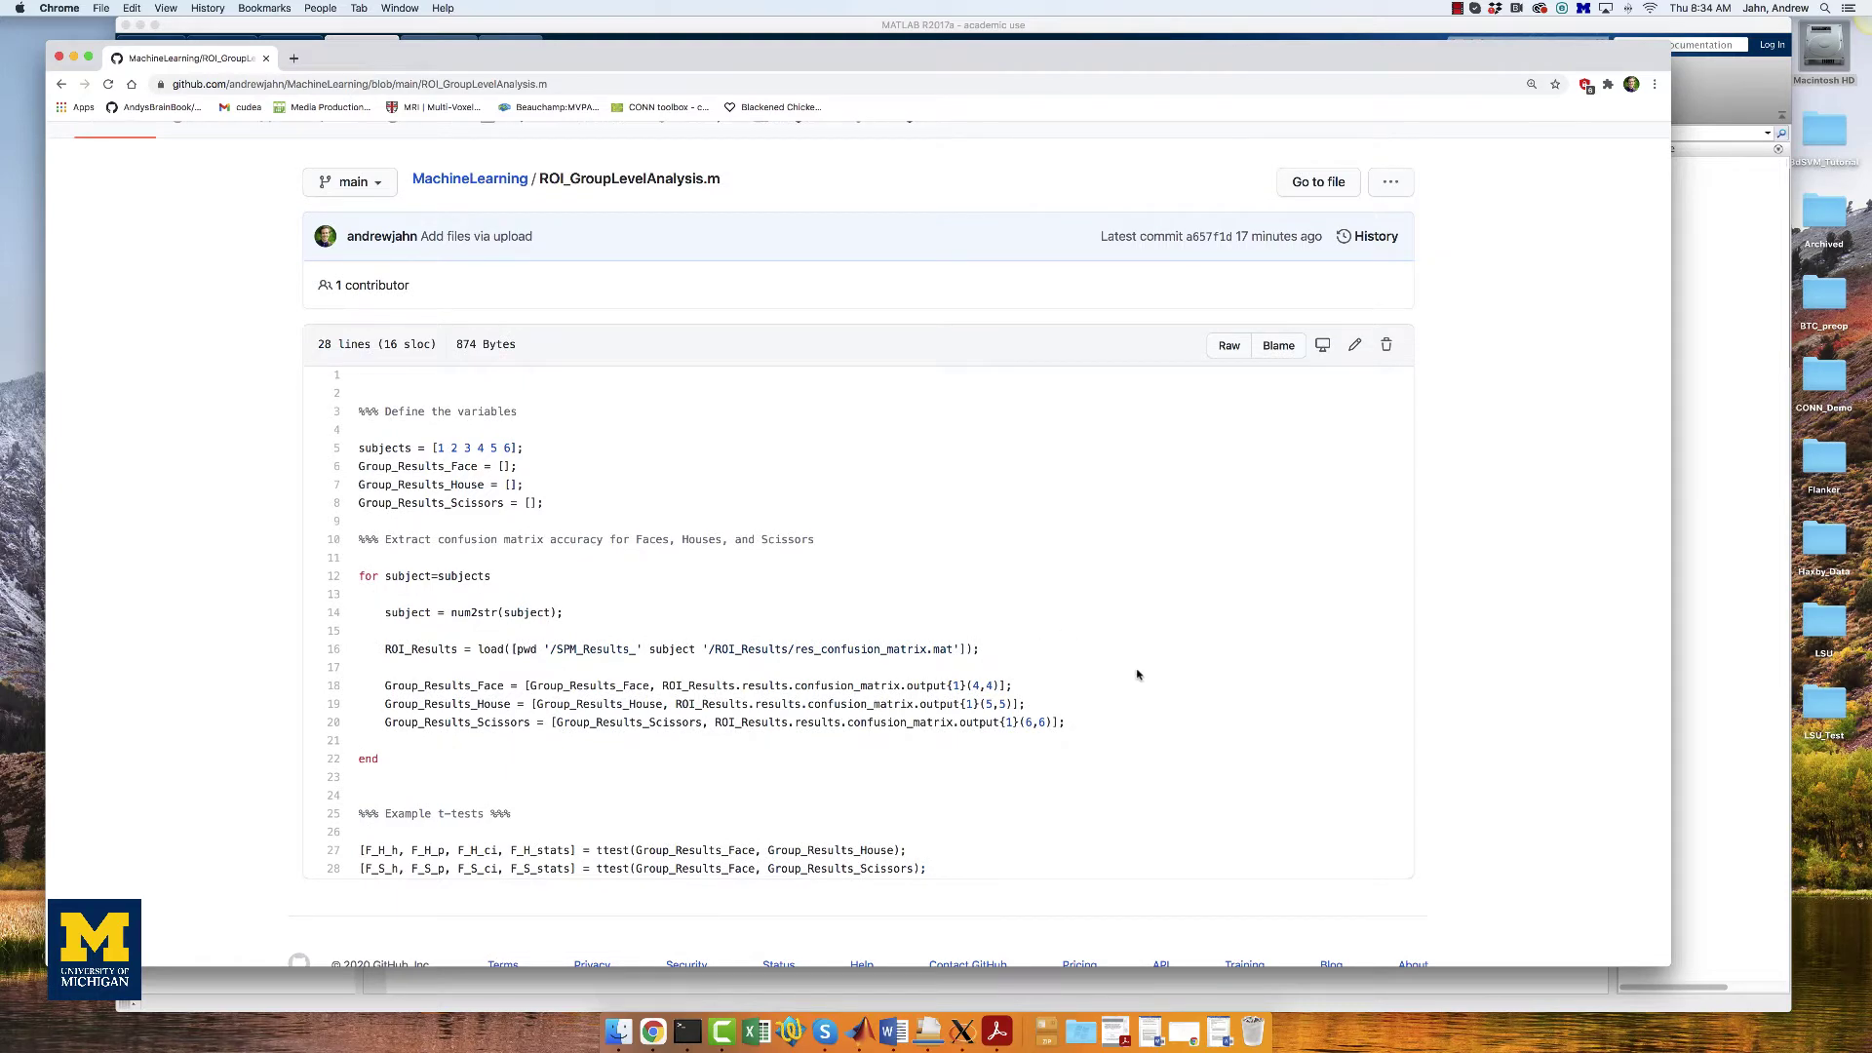
left_click(1682, 630)
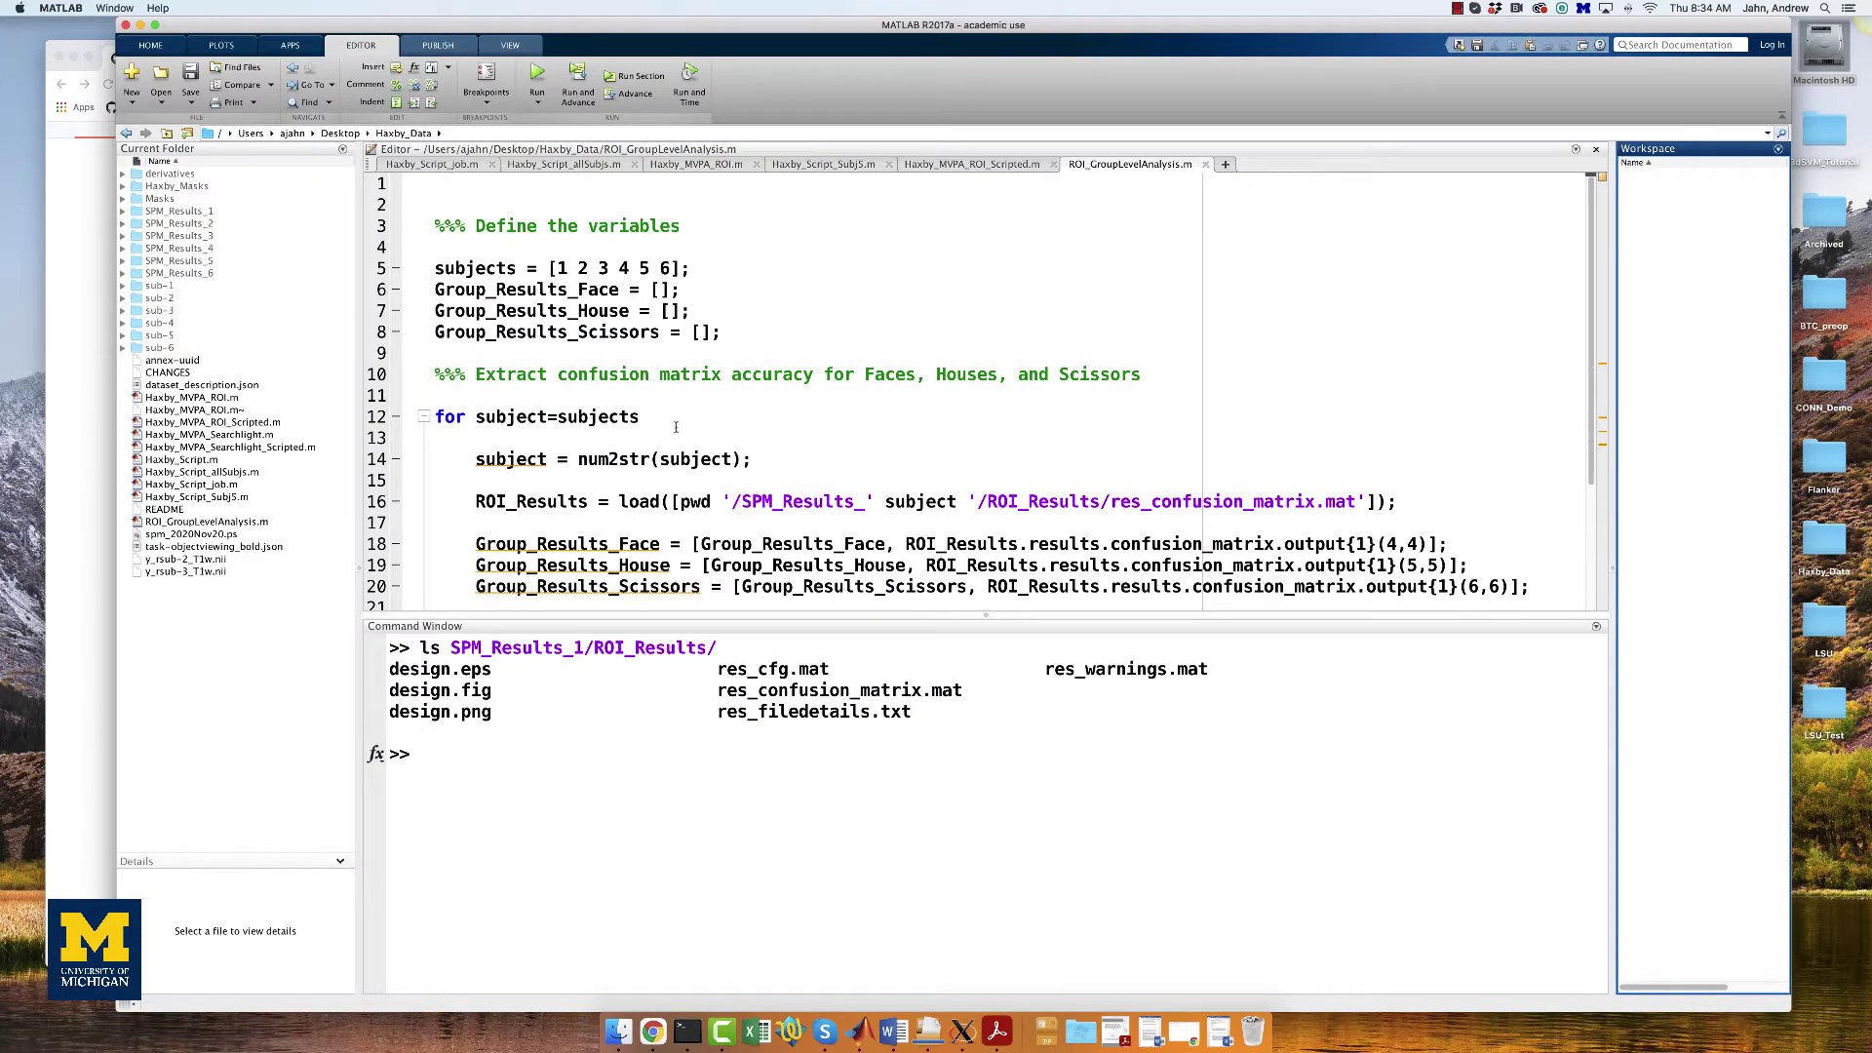
scroll(675, 427, "down", 3)
scroll(676, 427, "up", 2)
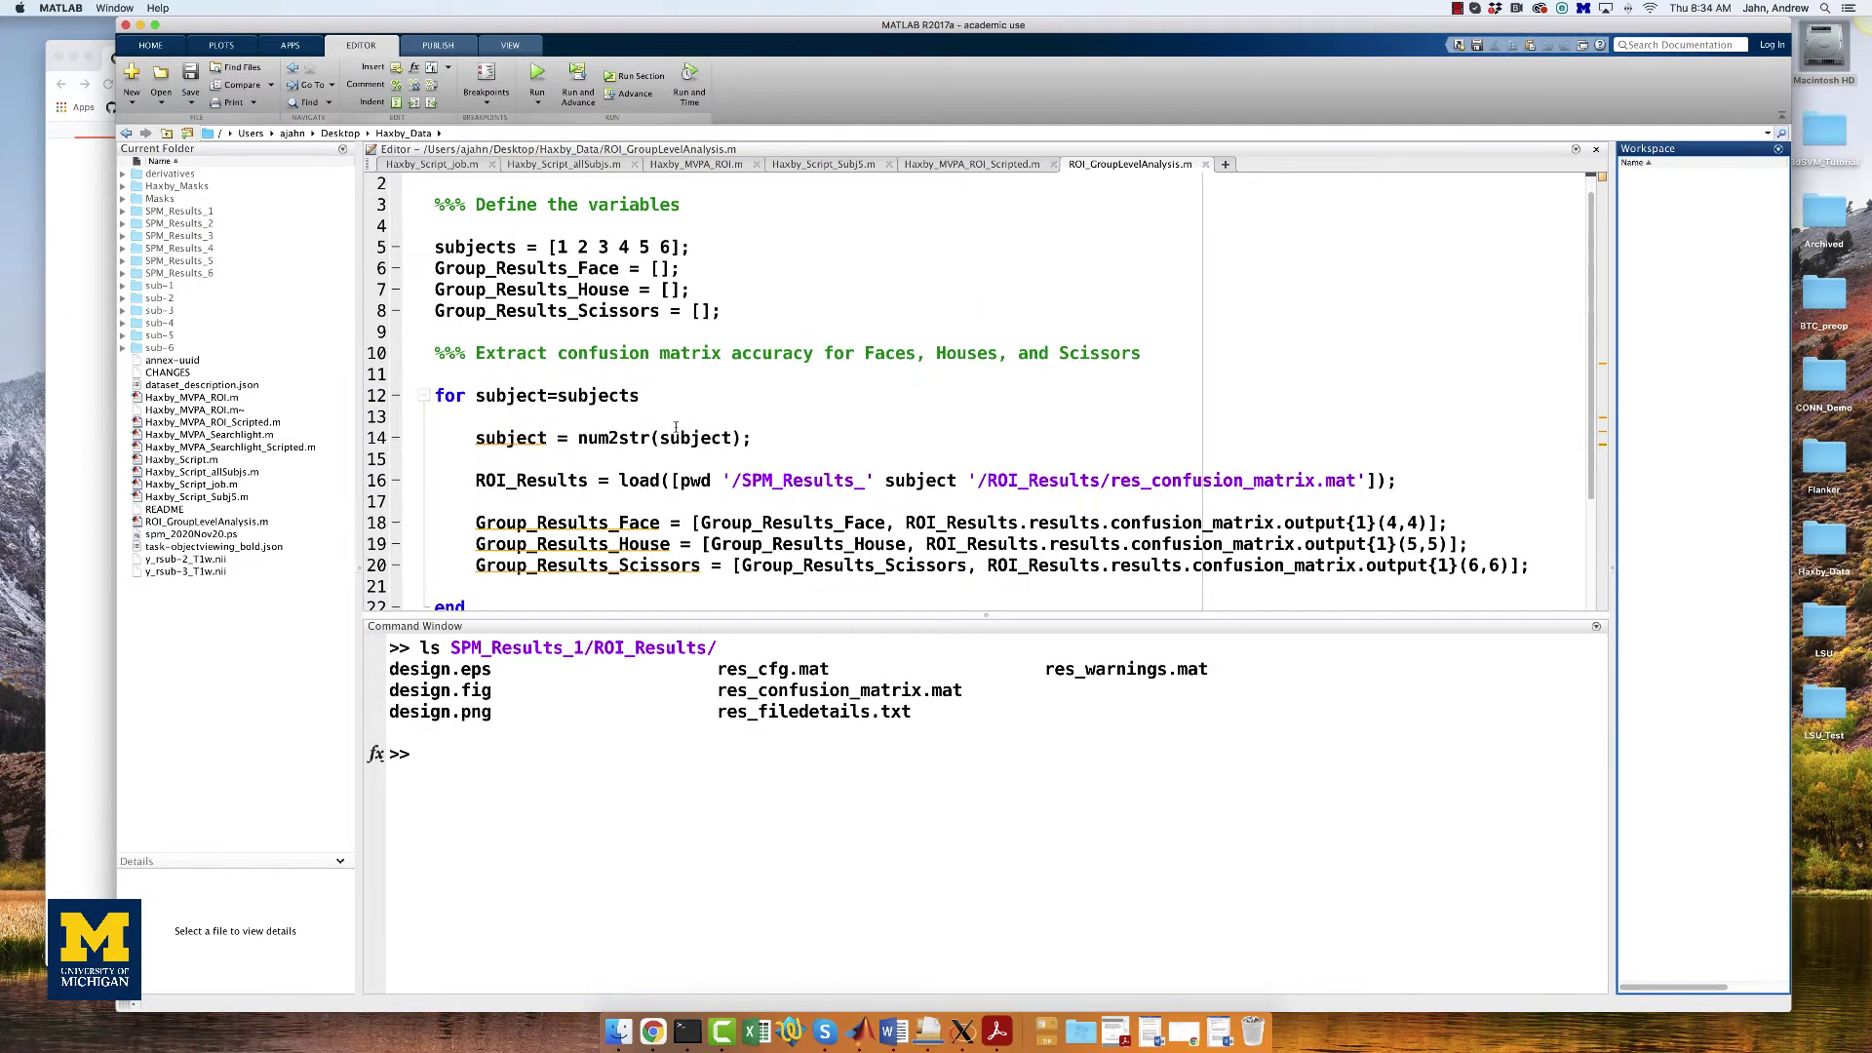
scroll(676, 427, "down", 1)
left_click_drag(1431, 481, 1377, 480)
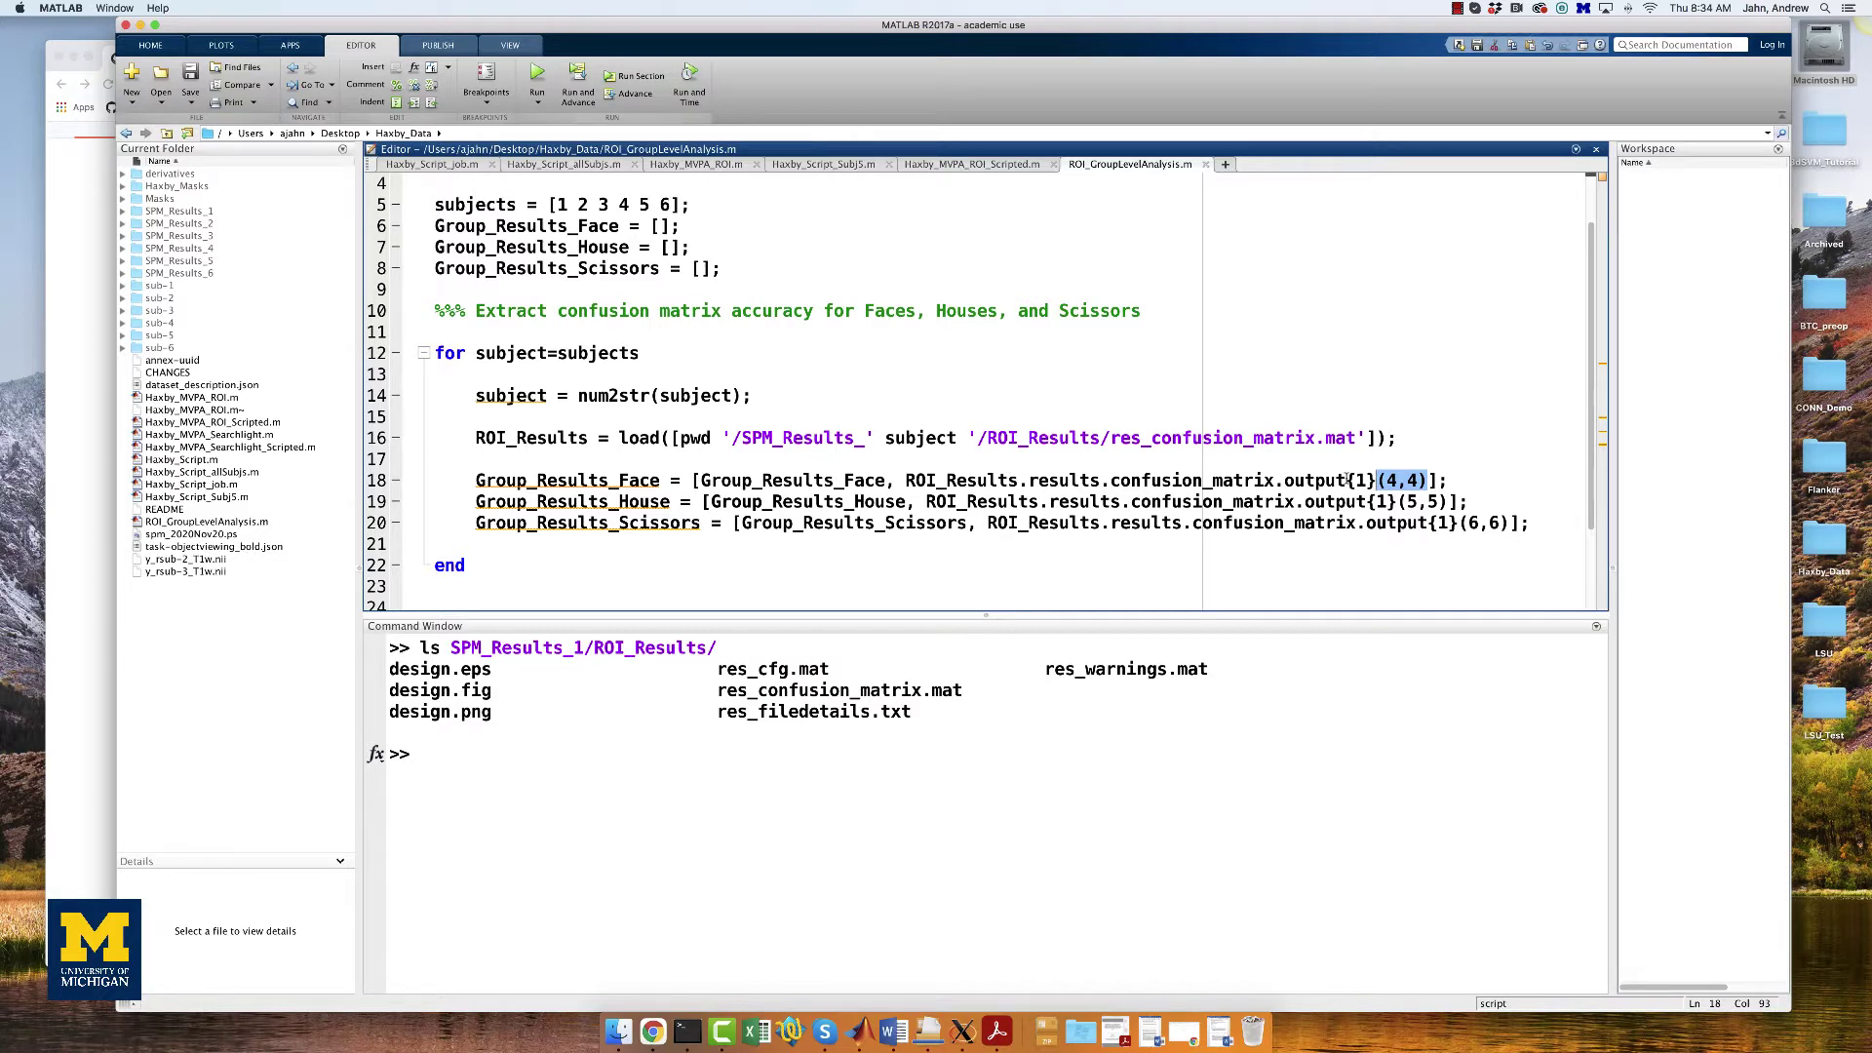
left_click(1347, 480)
scroll(1347, 479, "down", 5)
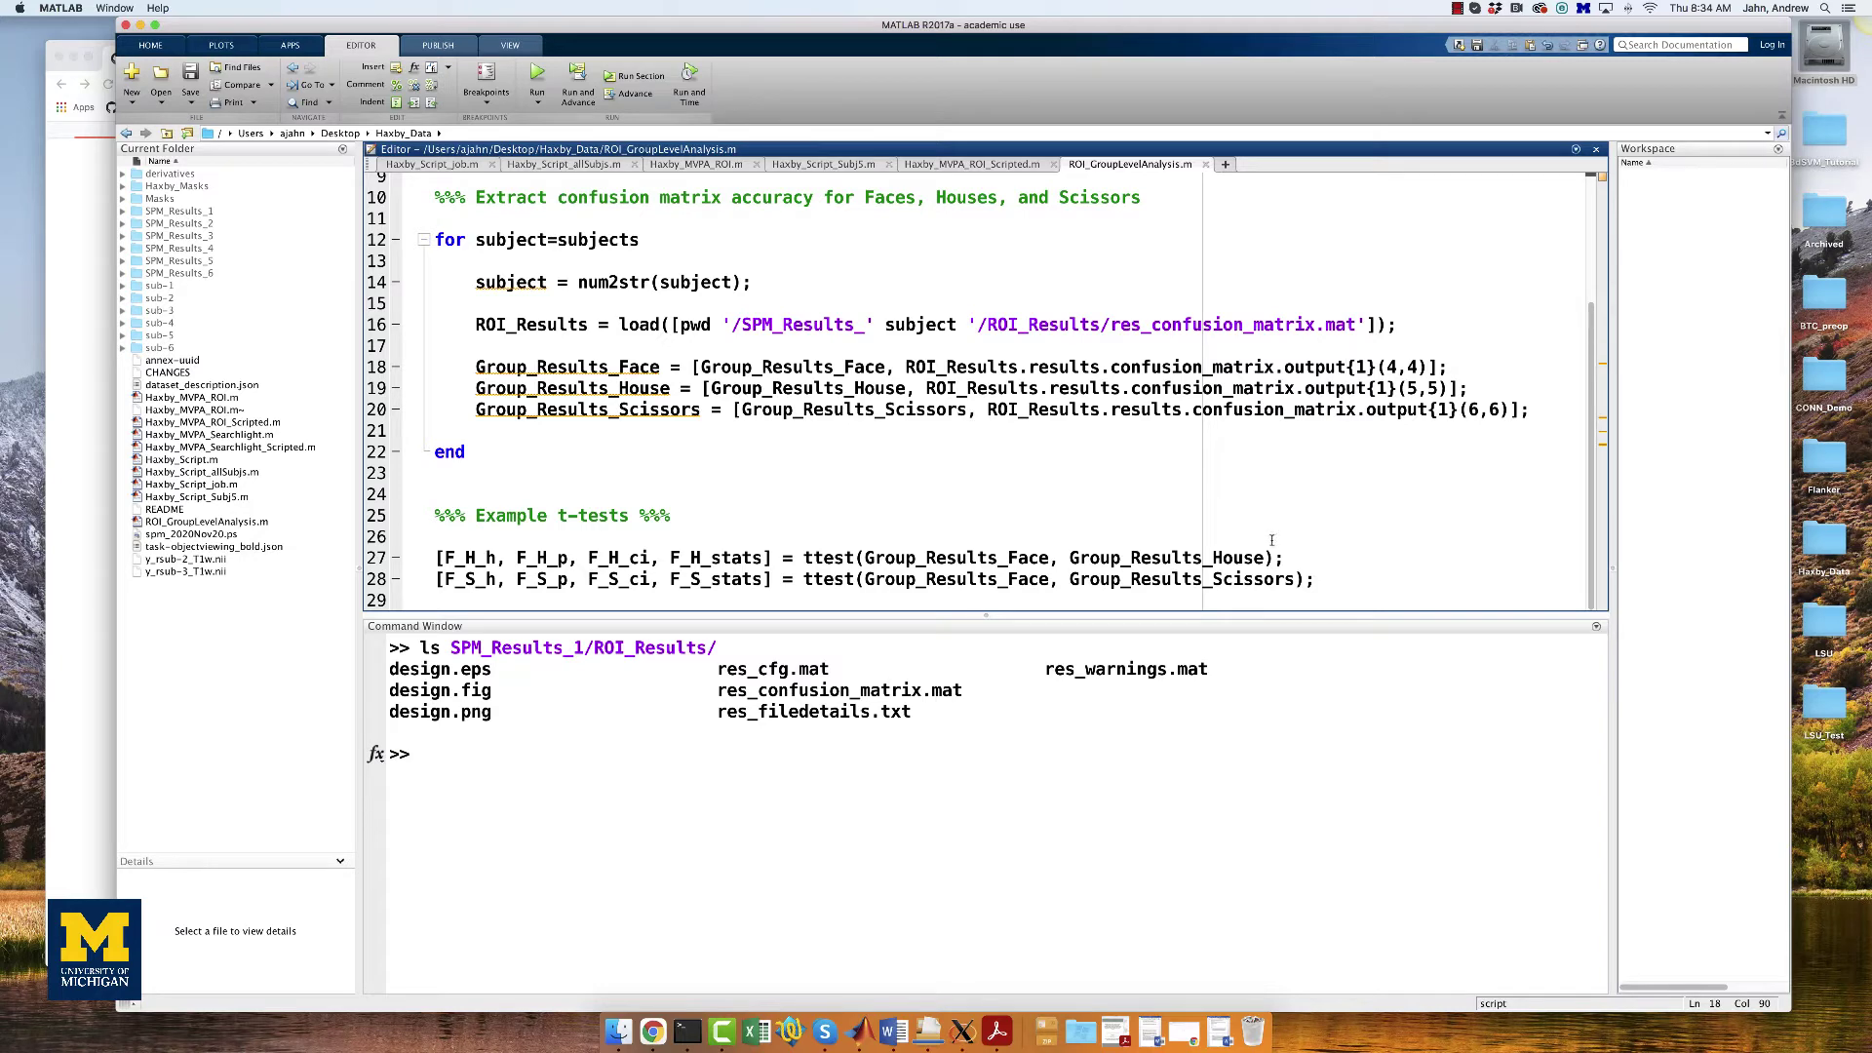
left_click_drag(1292, 558, 803, 559)
left_click_drag(1345, 579, 803, 580)
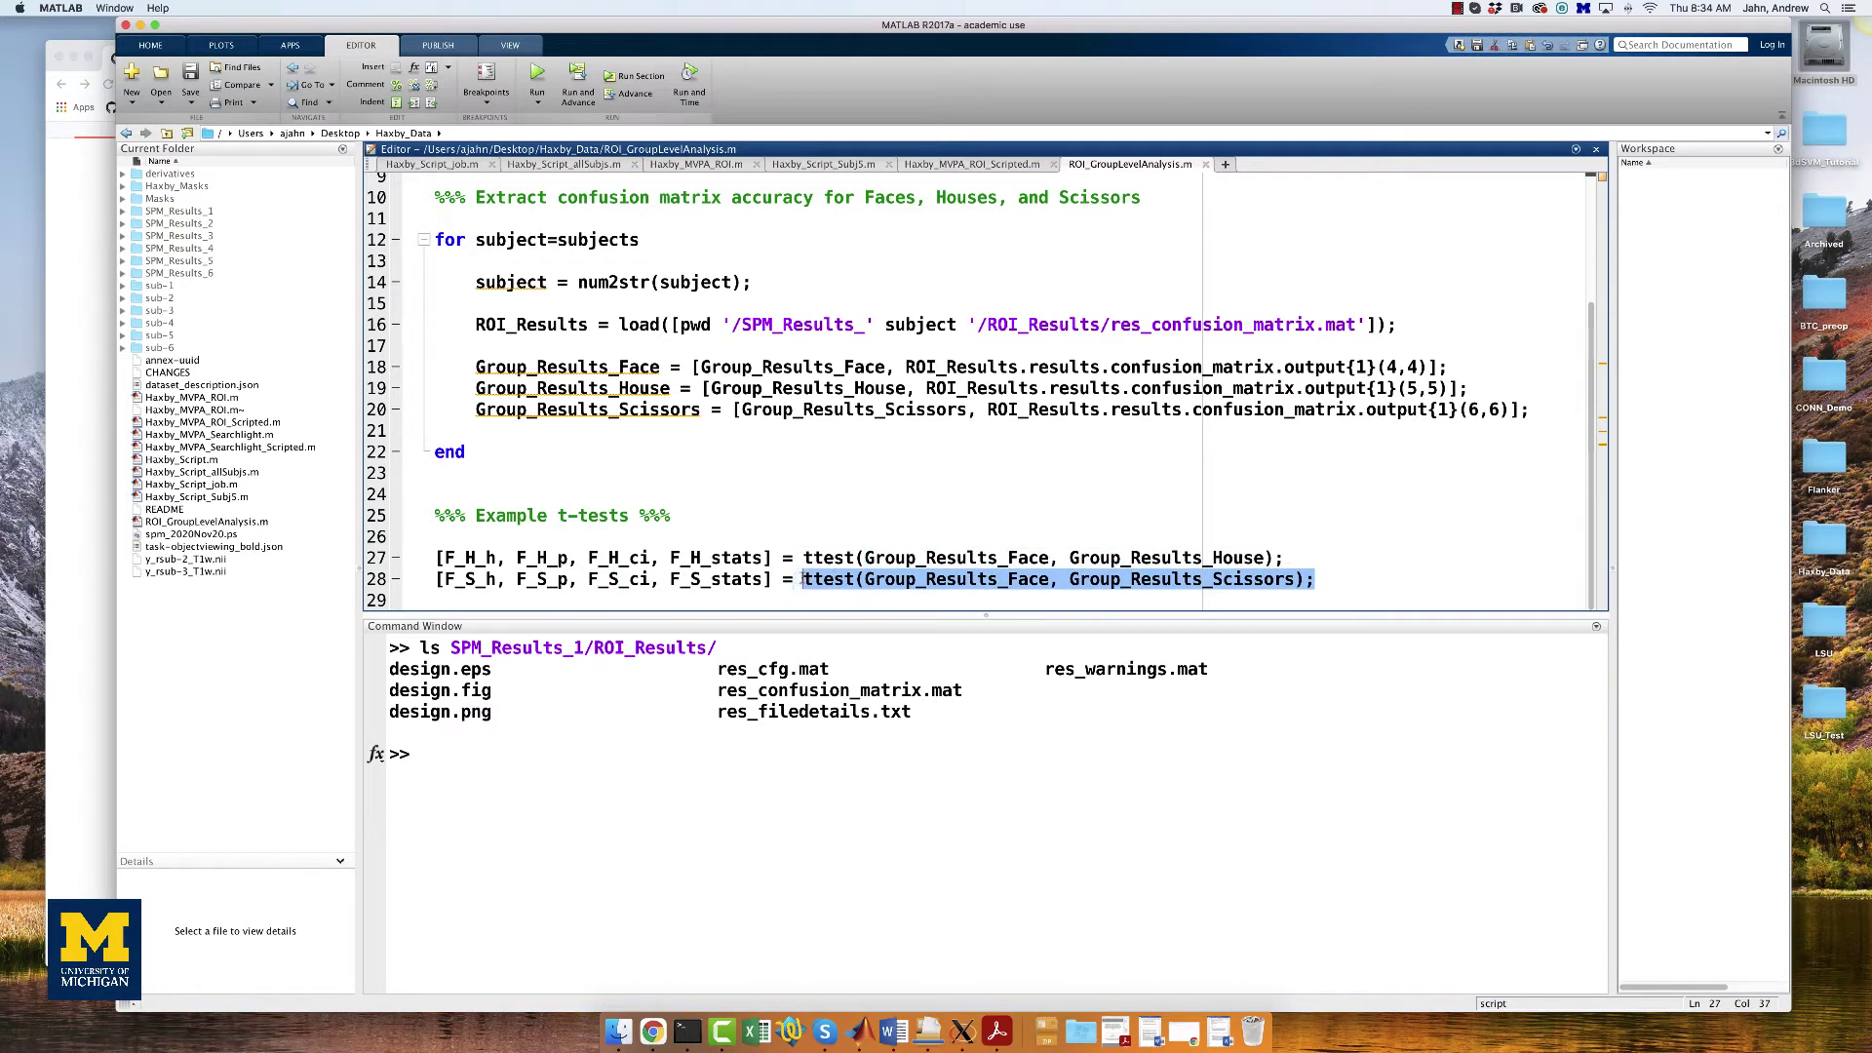
Run the ROI_GroupLevelAnalysis script from the Command Window
left_click(950, 513)
key("super+a")
left_click(935, 736)
type("ROI_GroupLevelAnalysis")
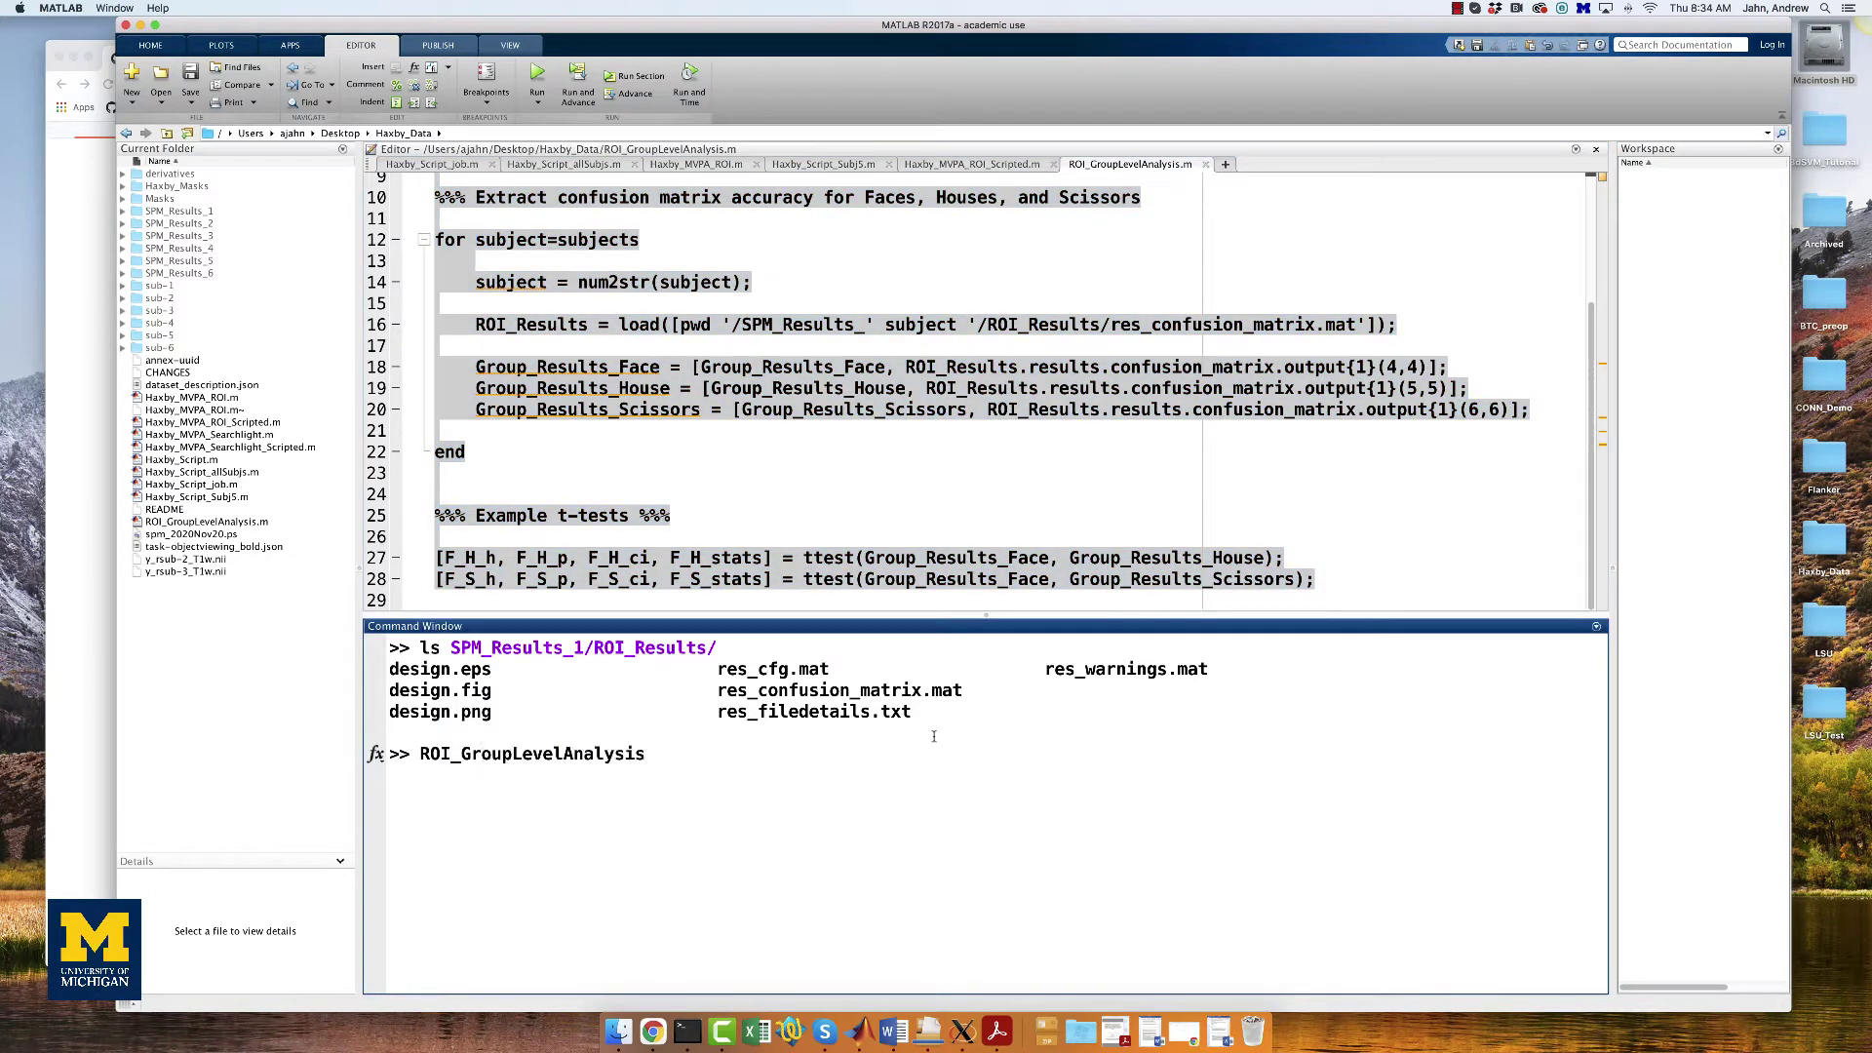
key("Return")
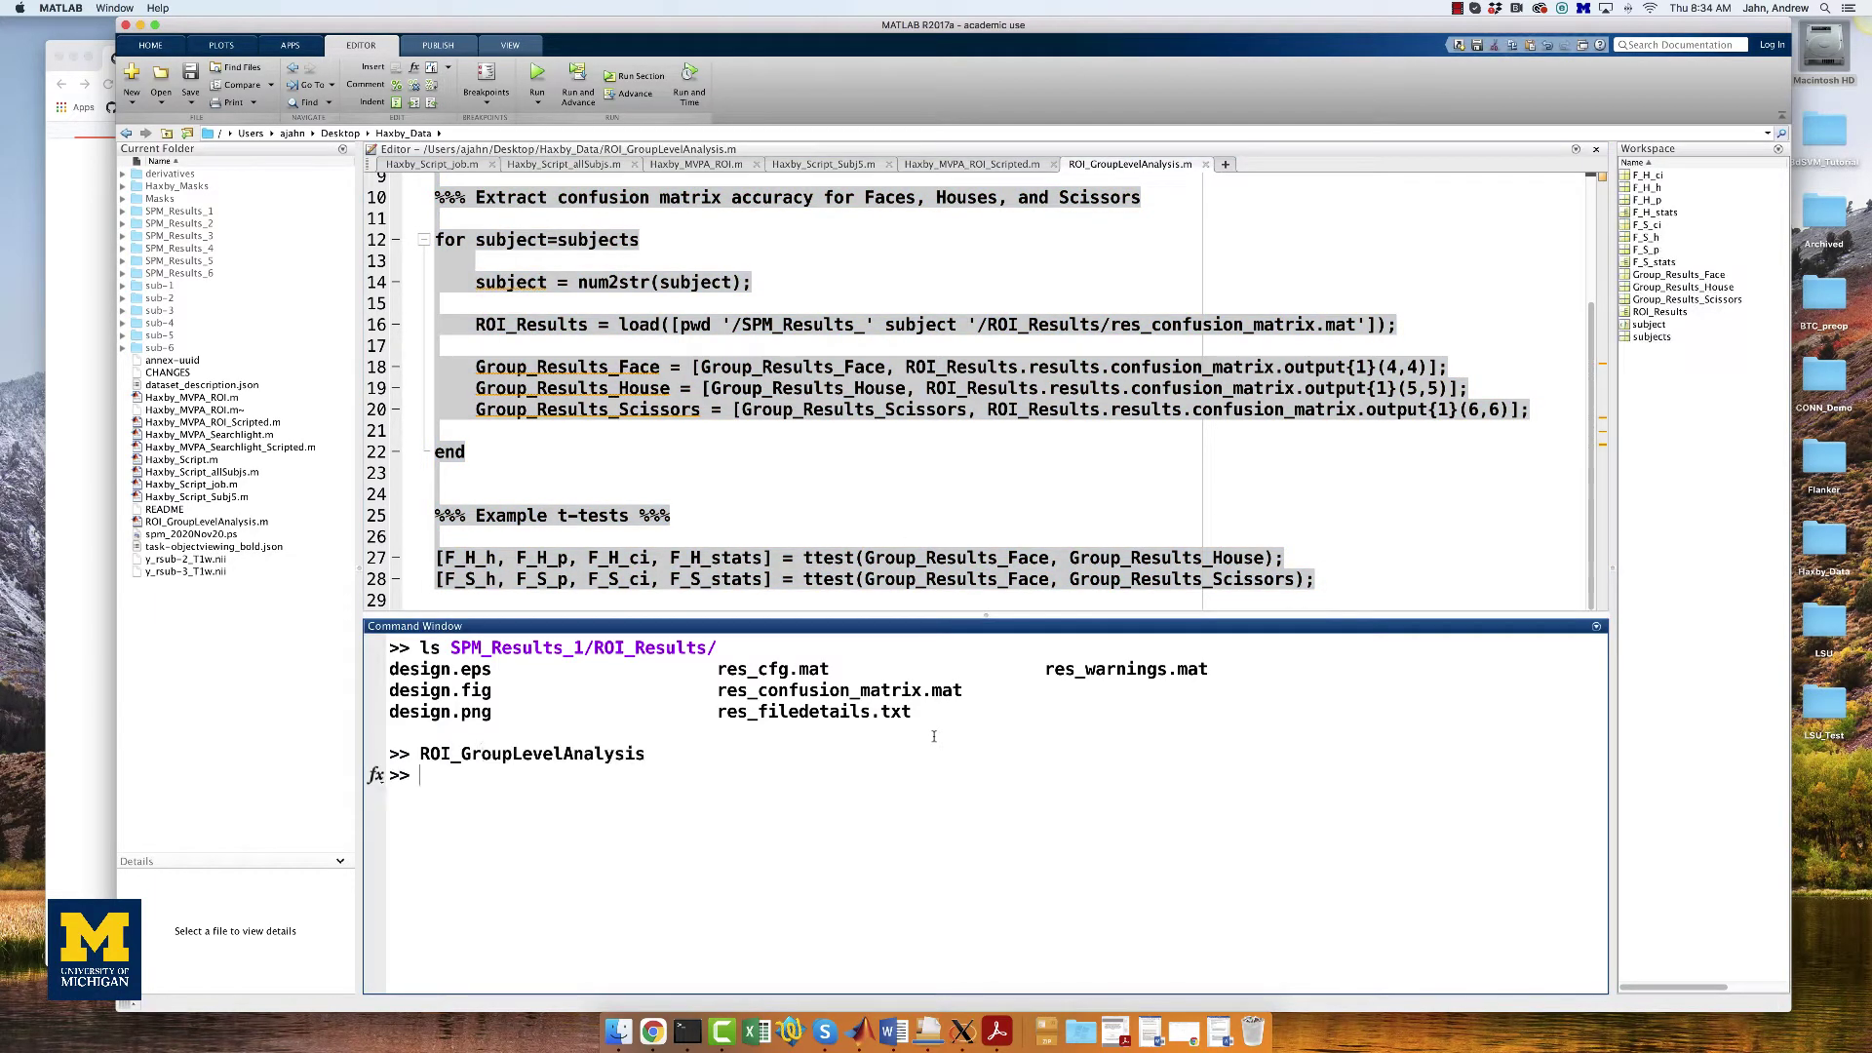
Display F_H_stats, highlighting the Face-versus-House t statistic of 0.3766
type("F_H_stats")
key("Return")
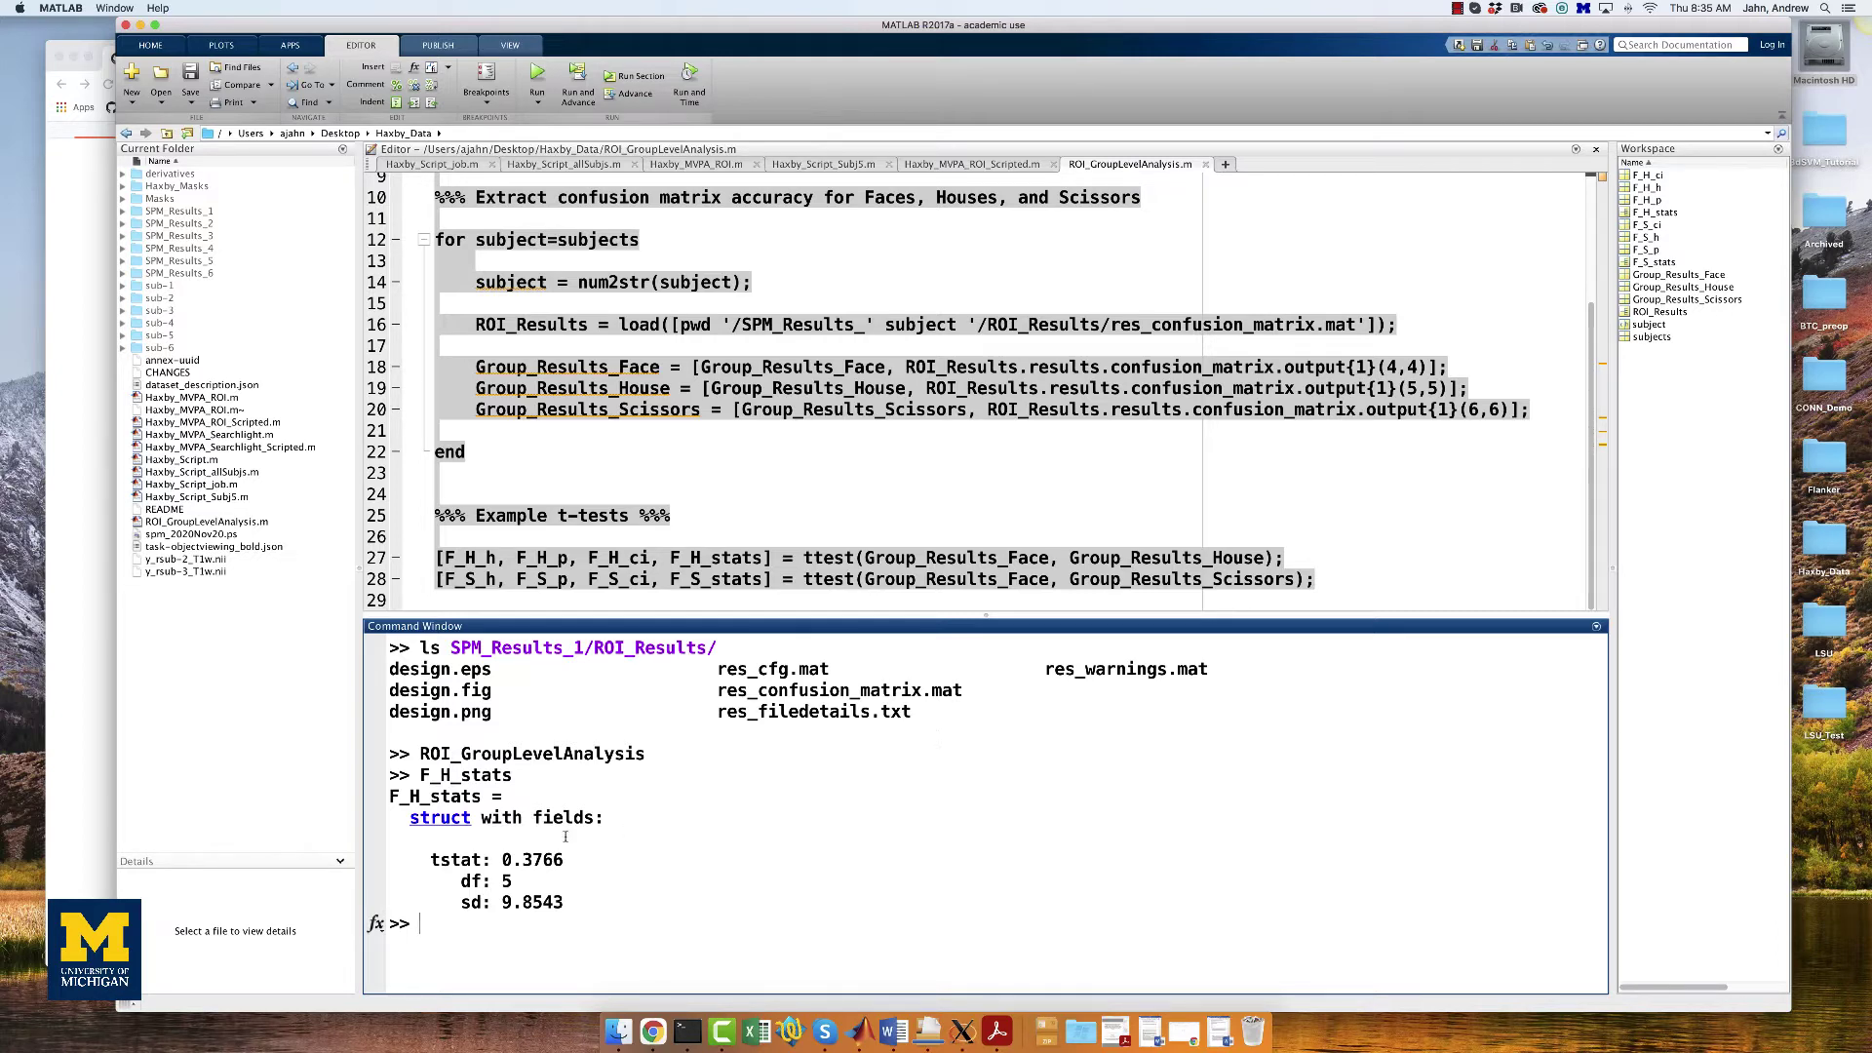
left_click_drag(579, 862, 501, 862)
left_click(662, 847)
Display F_S_stats (t = 5.8028) and the F_S_p p-value of 0.0021
type("F_S_stats")
key("Return")
type("F_S_")
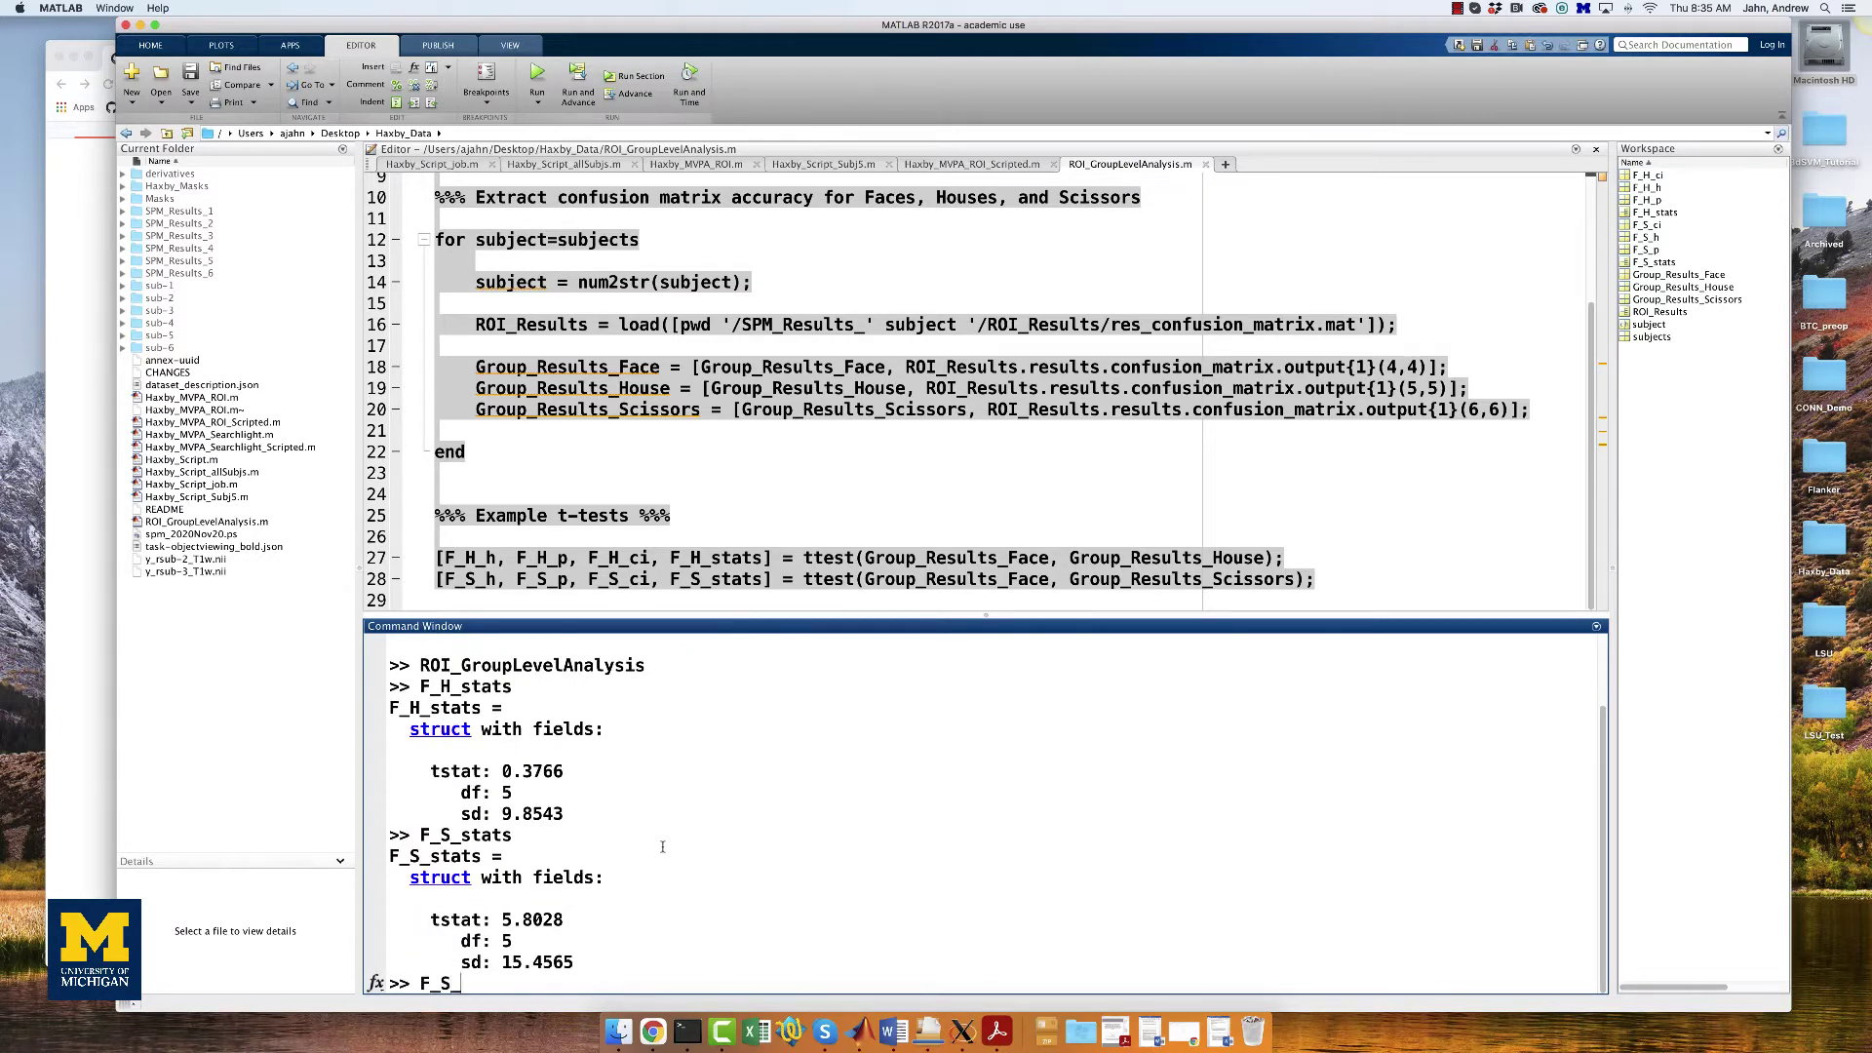
key("BackSpace")
key("BackSpace")
type("S_p")
key("Return")
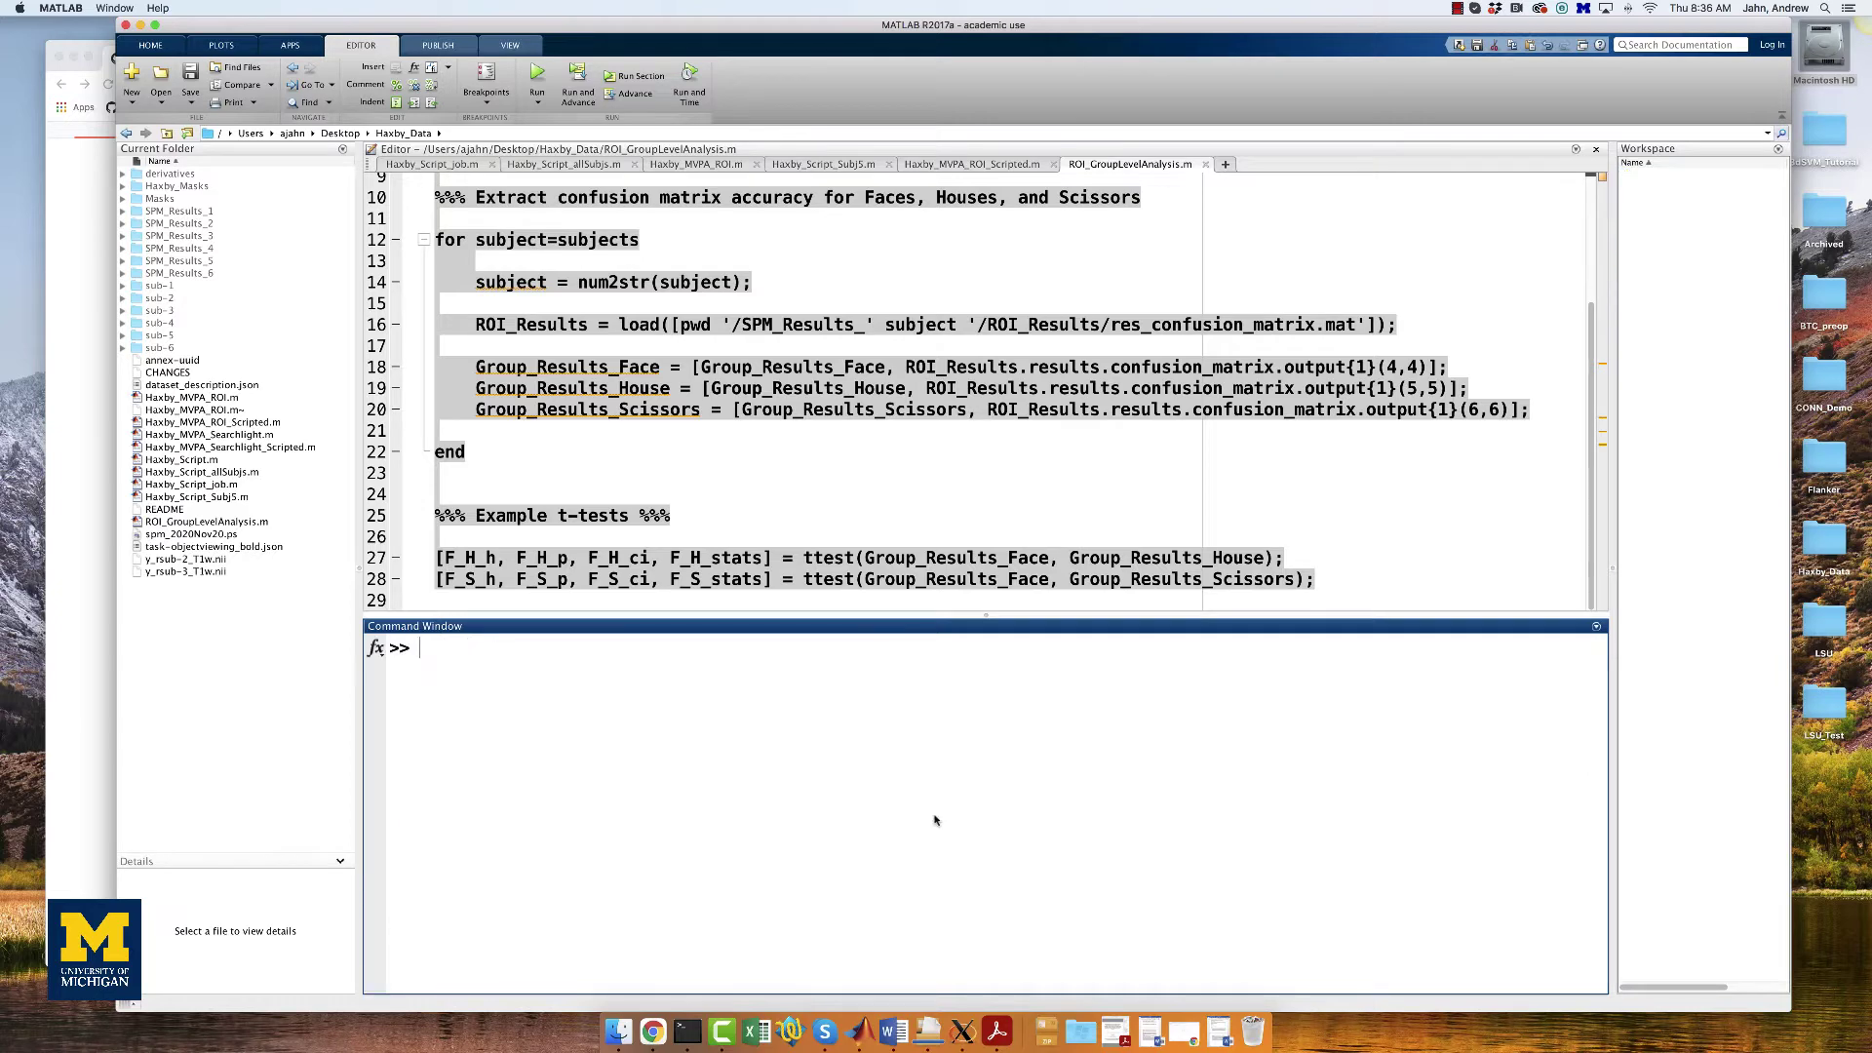
List SPM_Results_1, noting res_accuracy_minus_chance.nii, then launch SPM12 with spm fmri
type("ls SPM")
key("Tab")
key("Return")
key("Return")
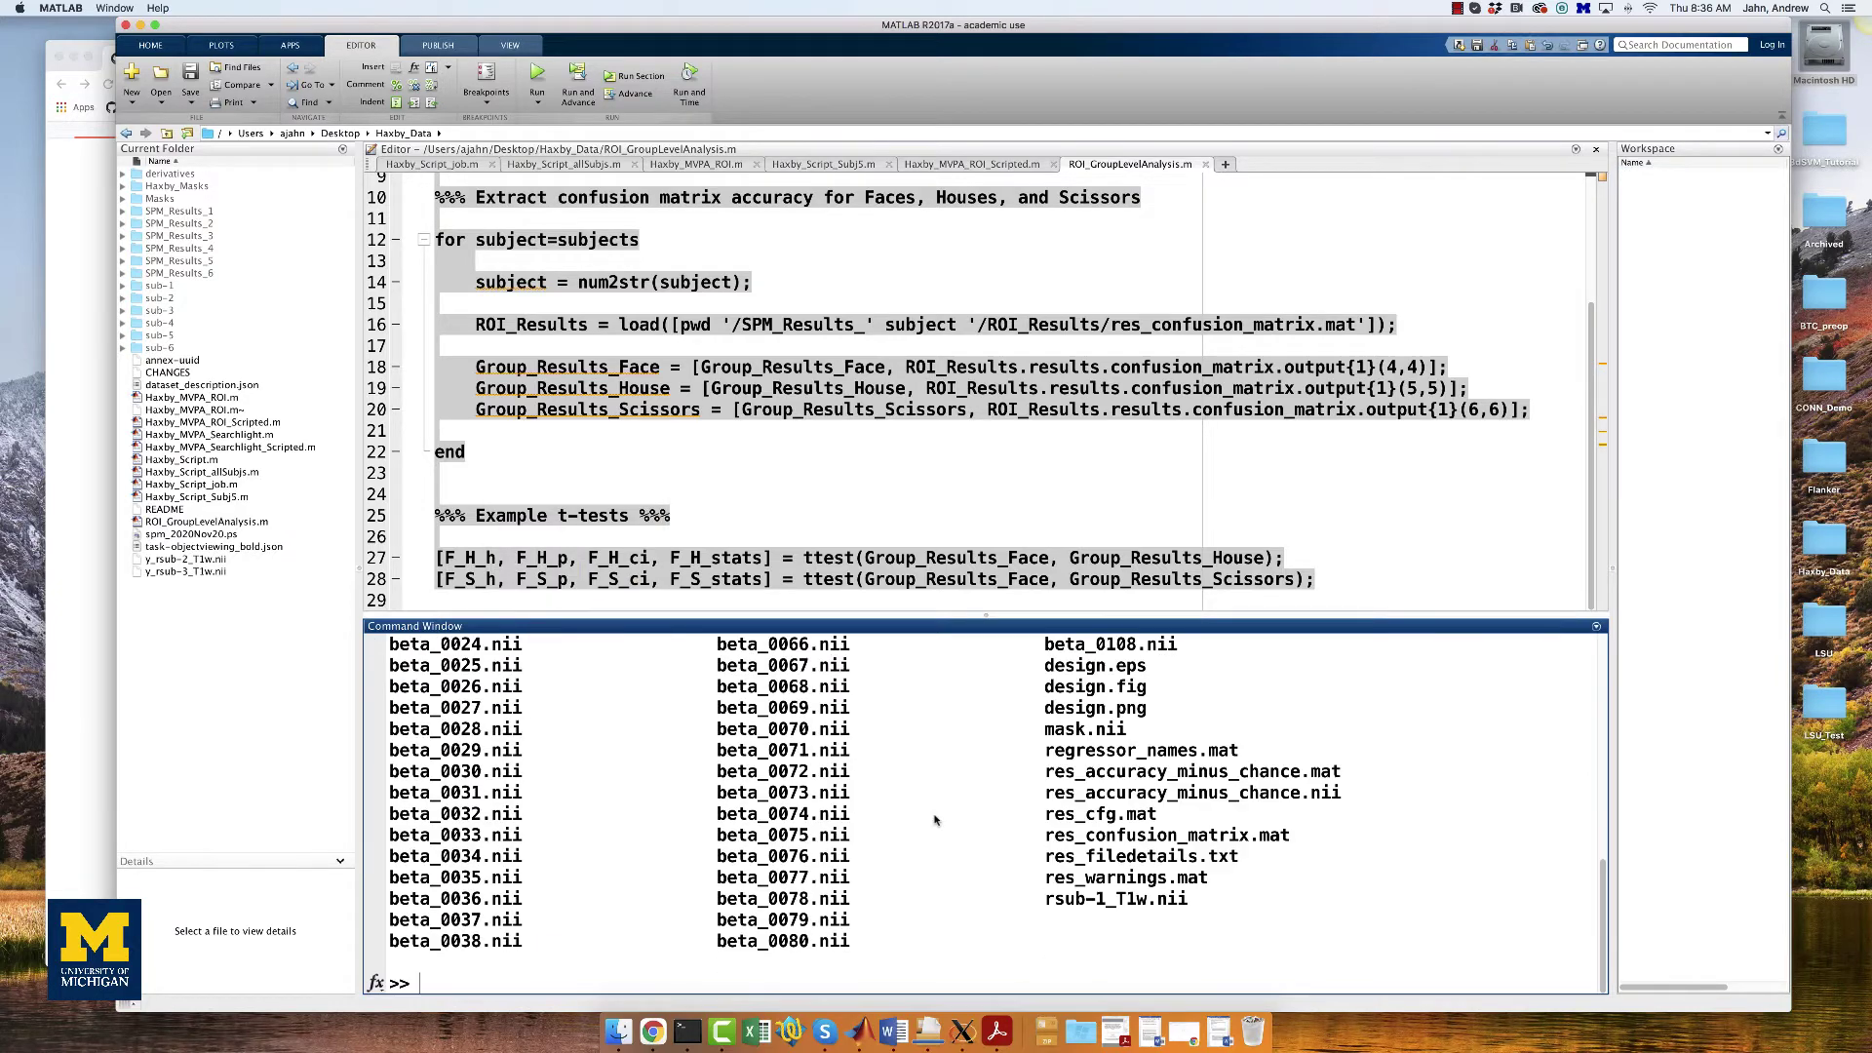
left_click_drag(1349, 798, 1043, 795)
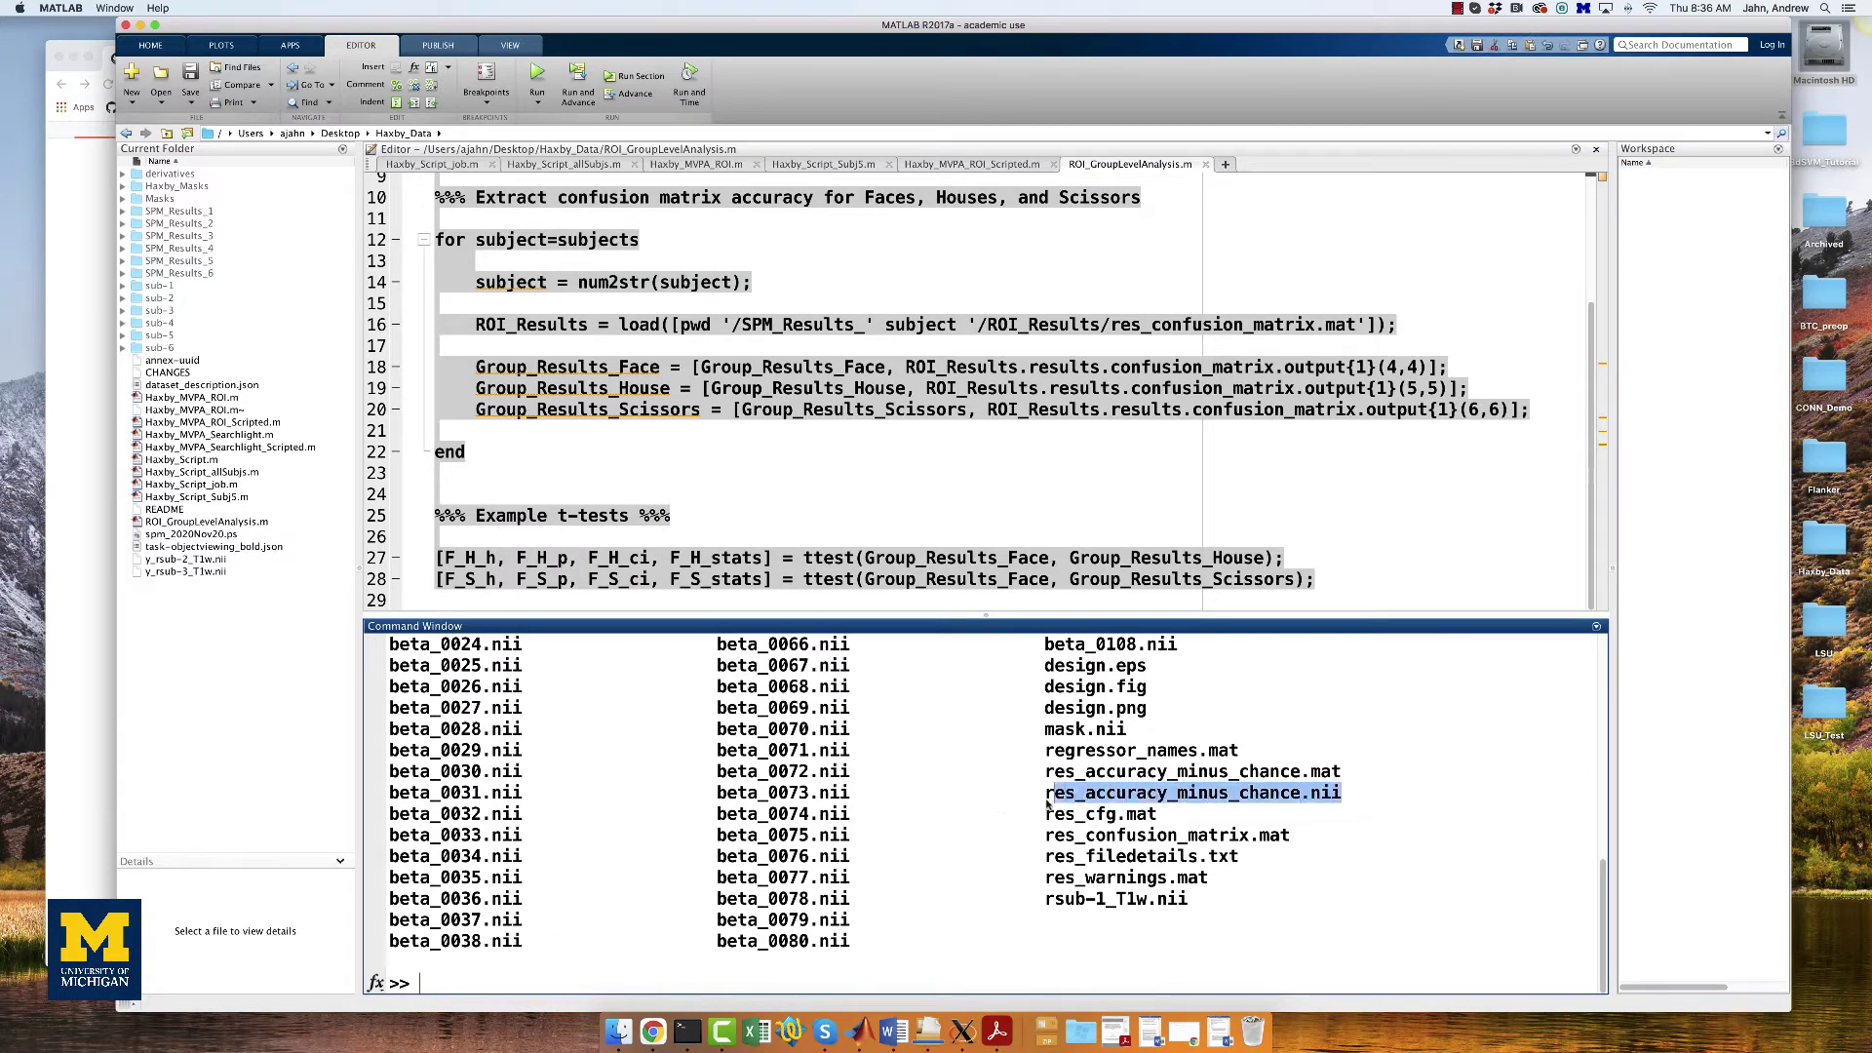
left_click(1044, 793)
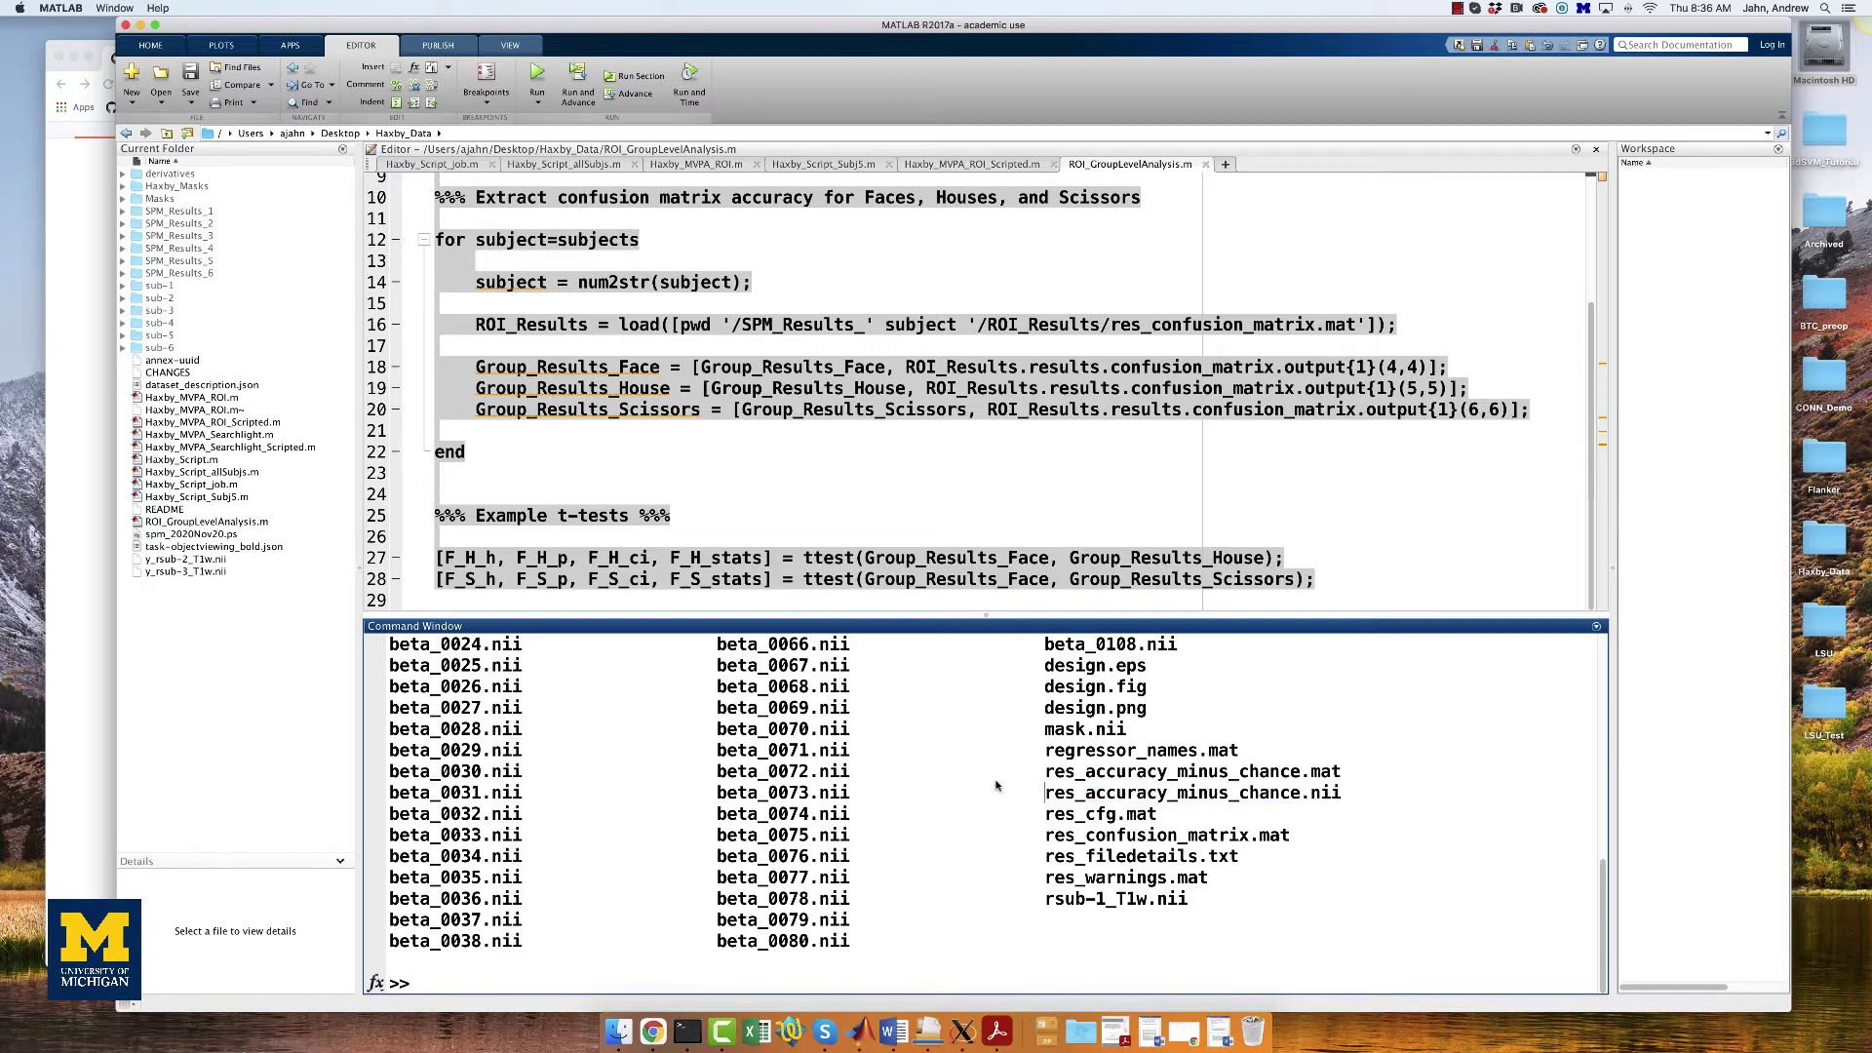
type("spm fmri")
key("Return")
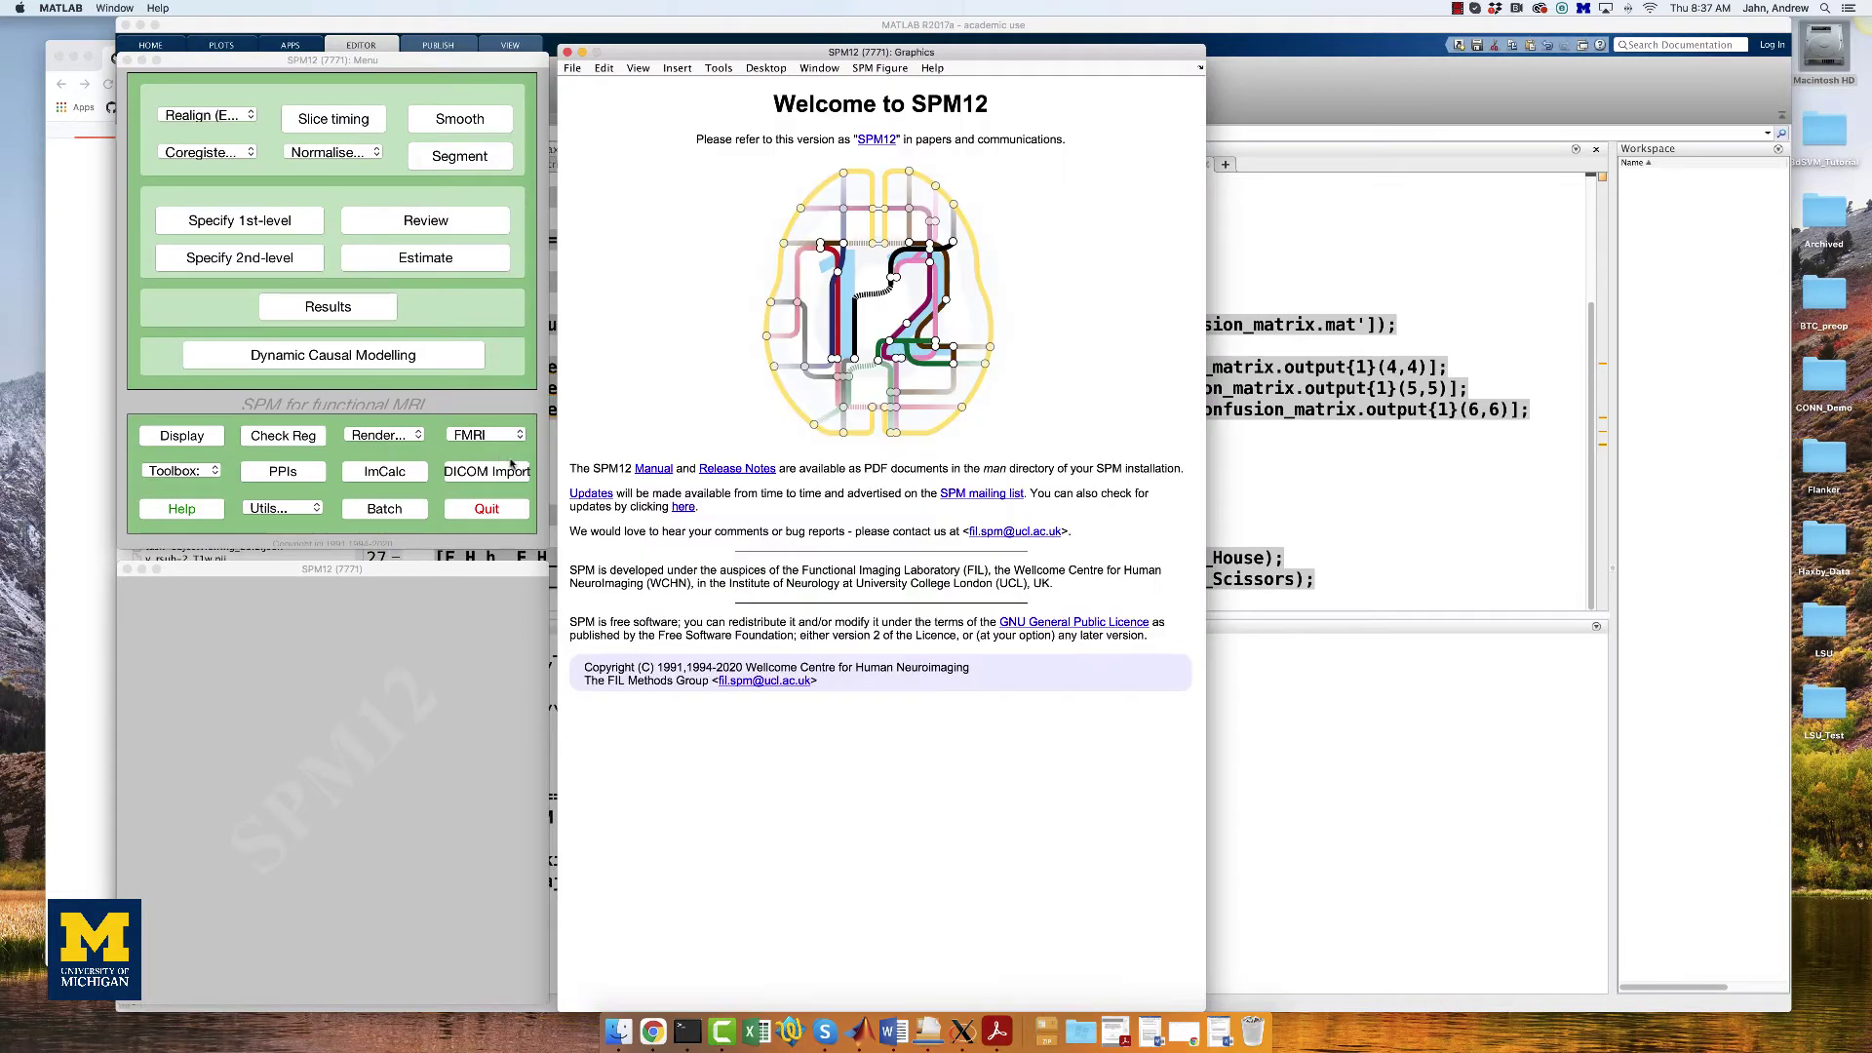
Add a BasicIO Named File Selector module in a new SPM12 batch
left_click(384, 508)
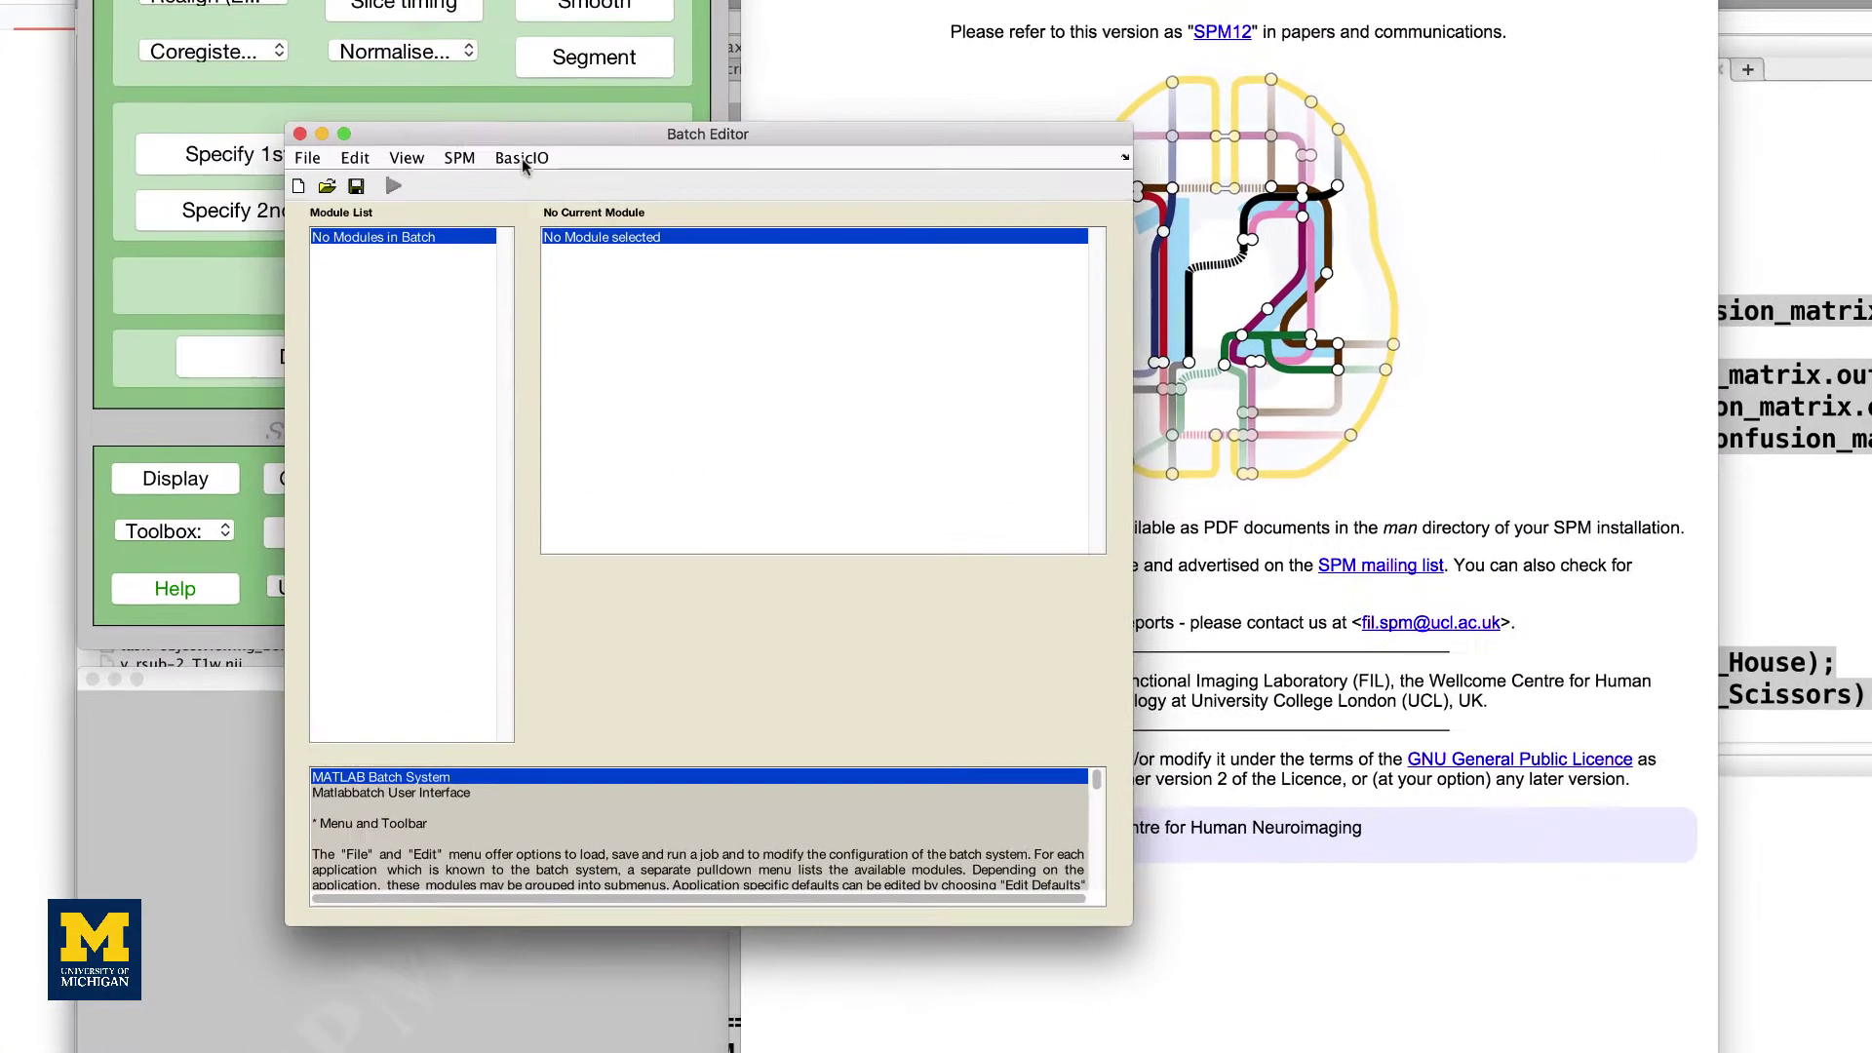
left_click(456, 196)
mouse_move(512, 219)
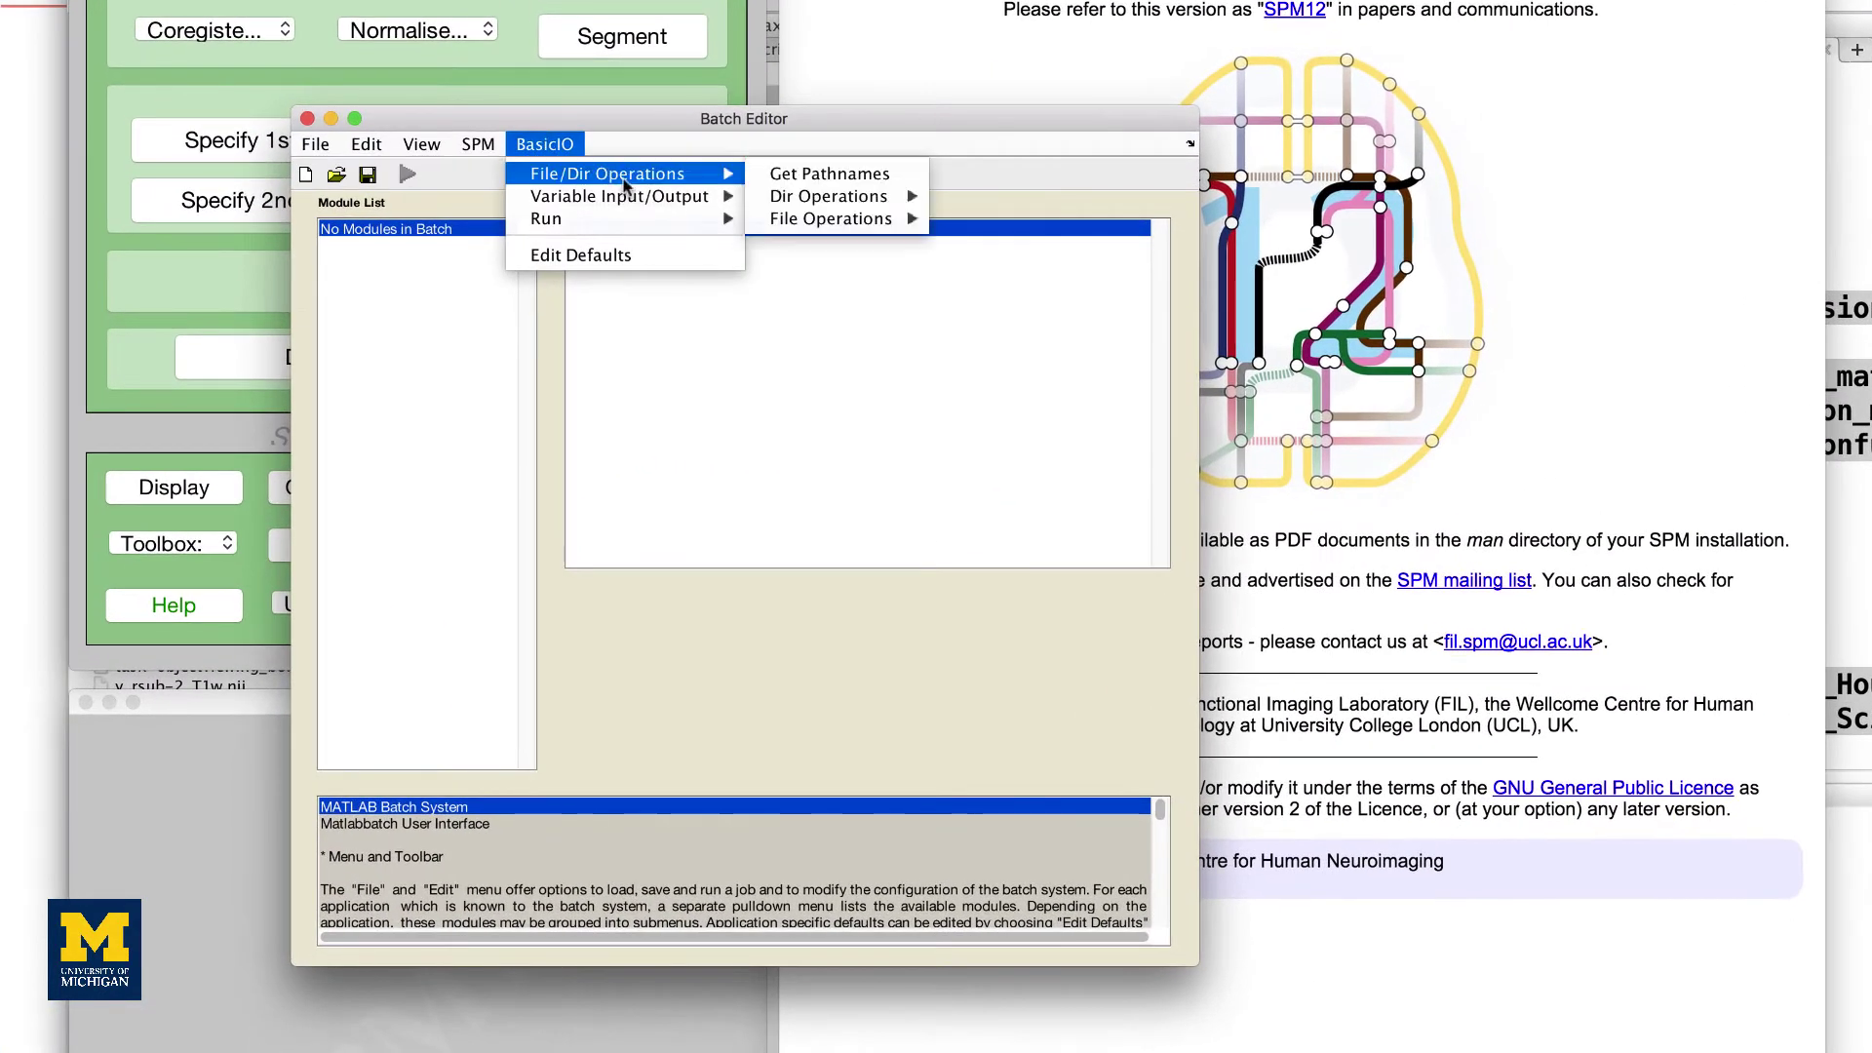
mouse_move(829, 218)
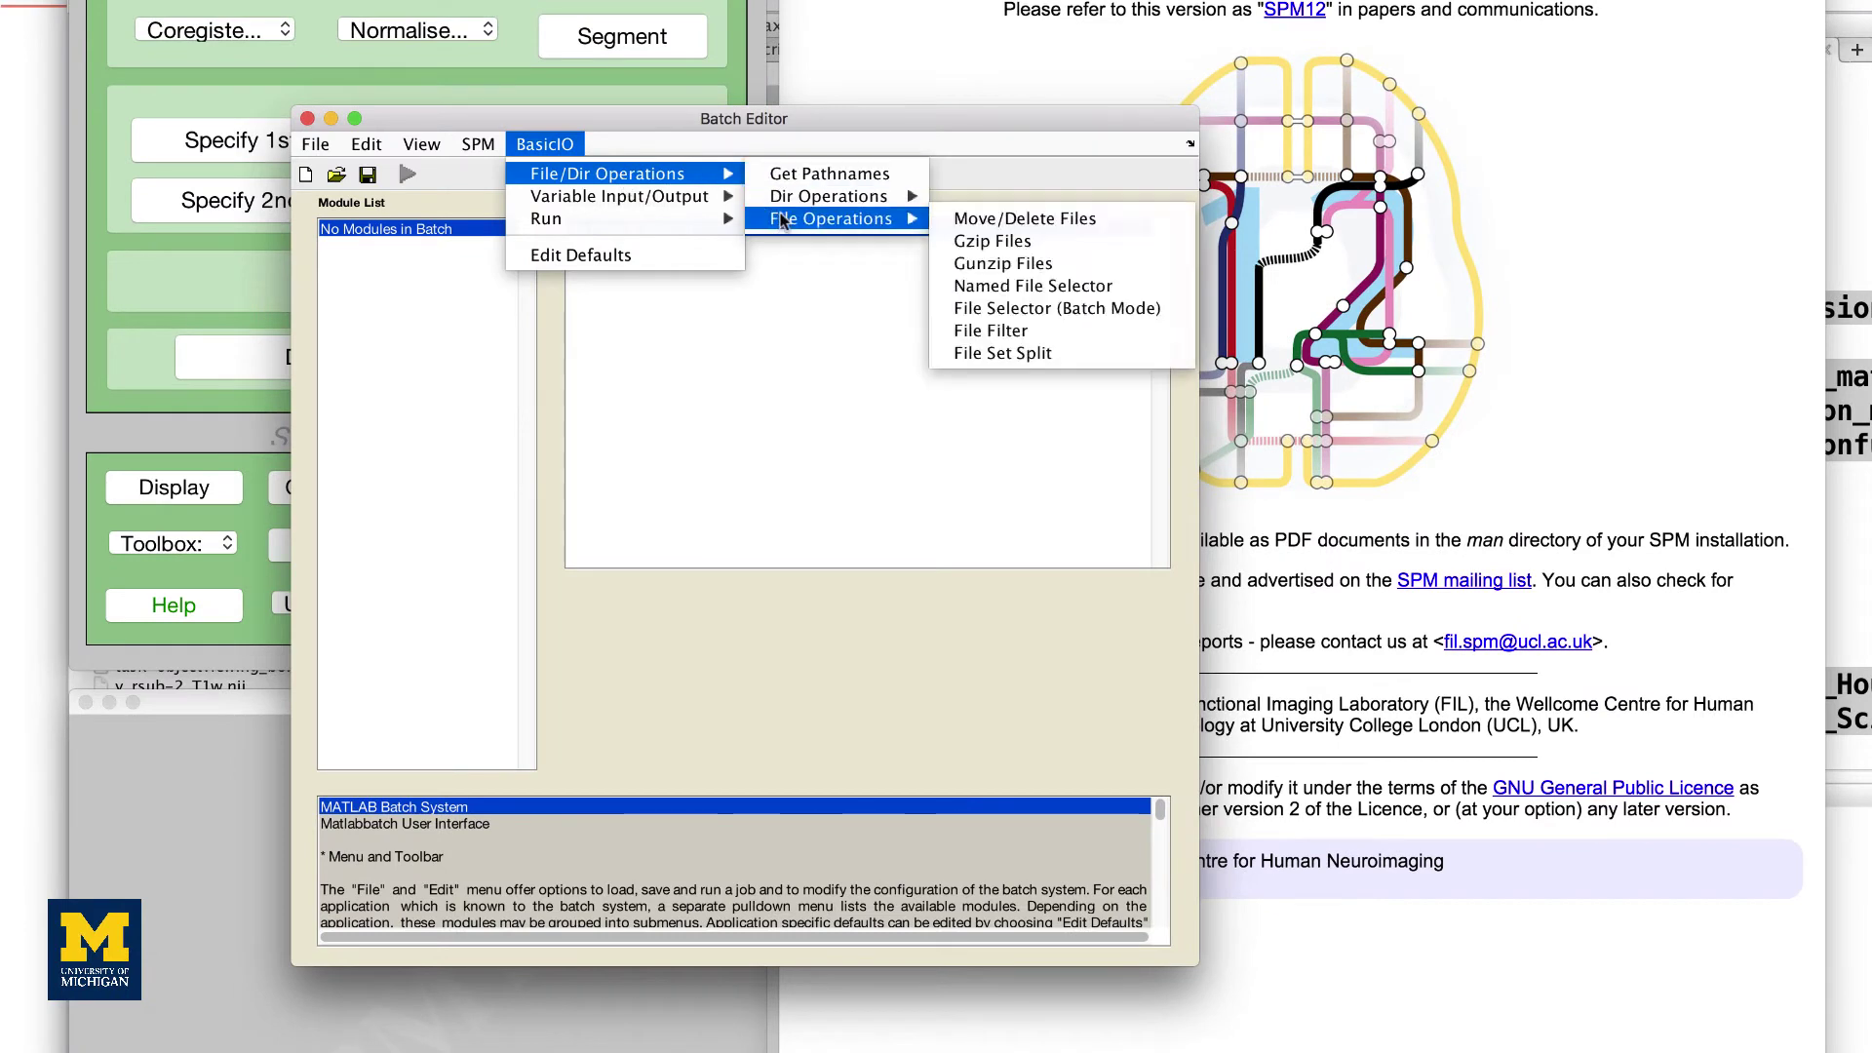
left_click(1026, 286)
Name the file selector 'anatomicals' and create six file sets
double_click(765, 247)
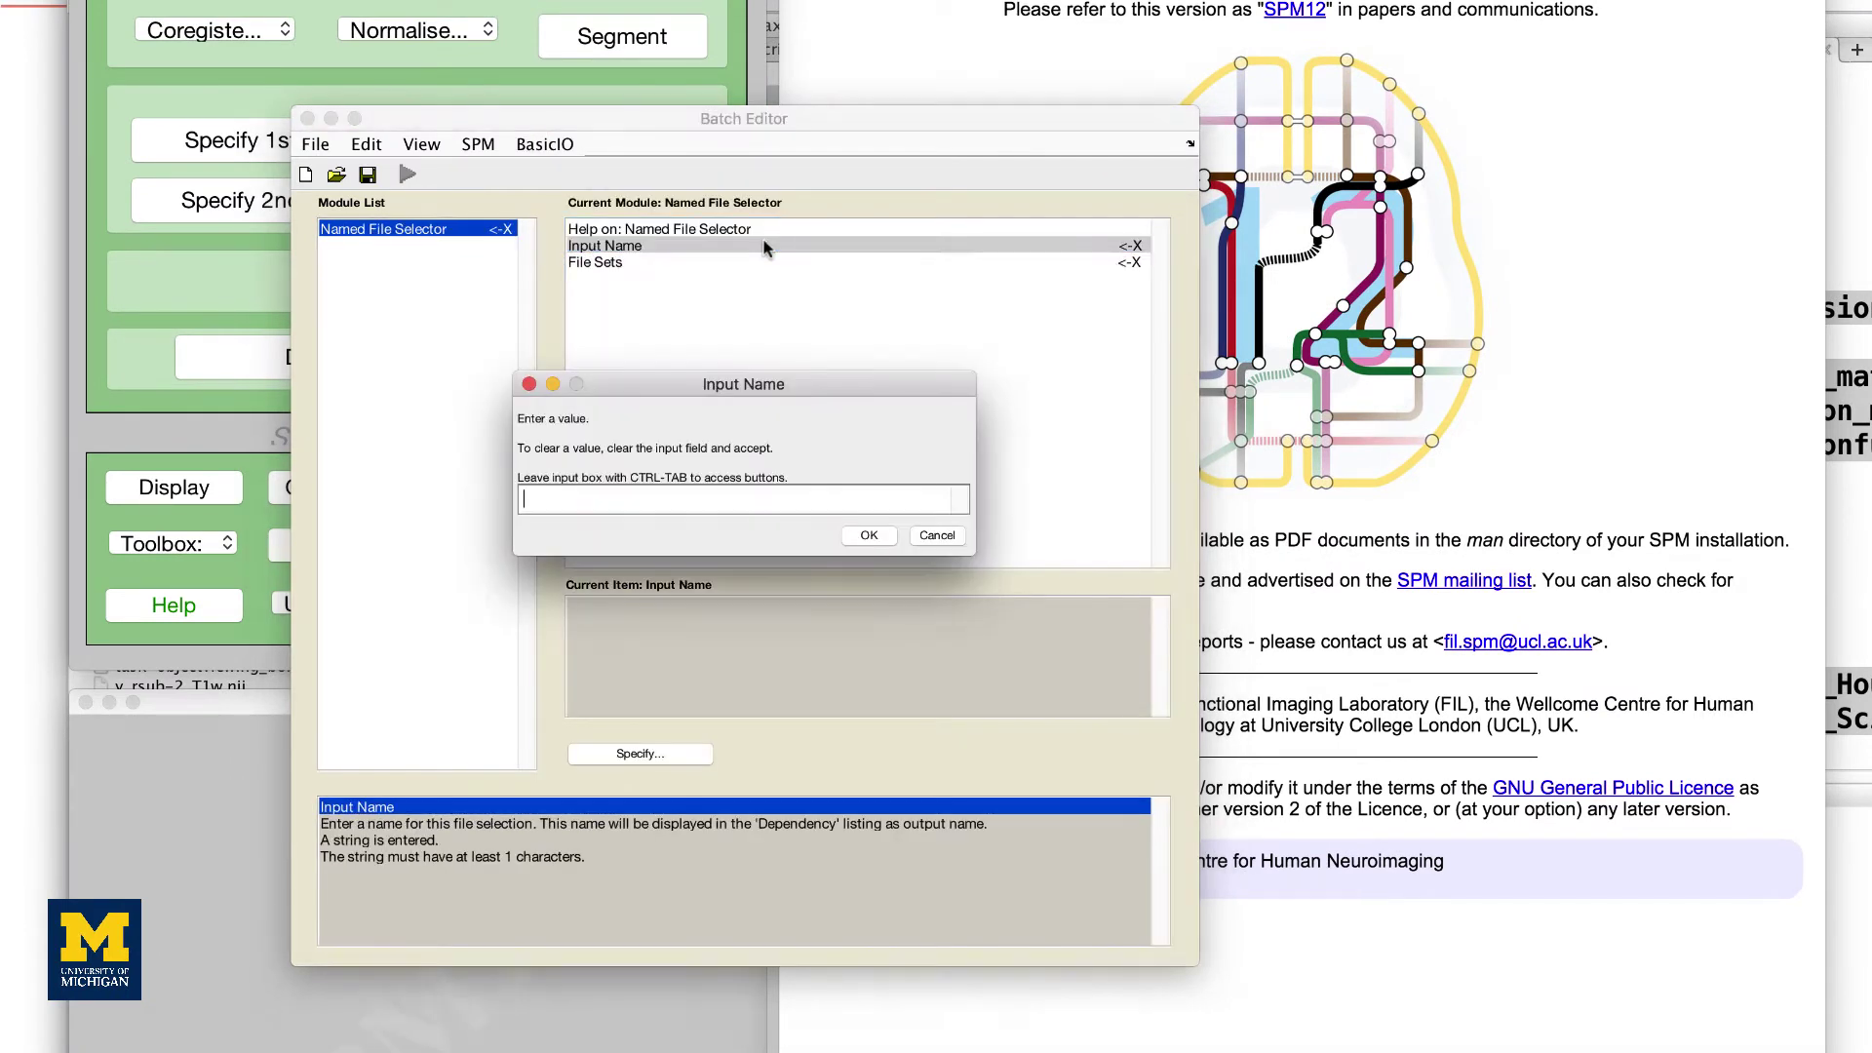
type("anatomicals")
key("Return")
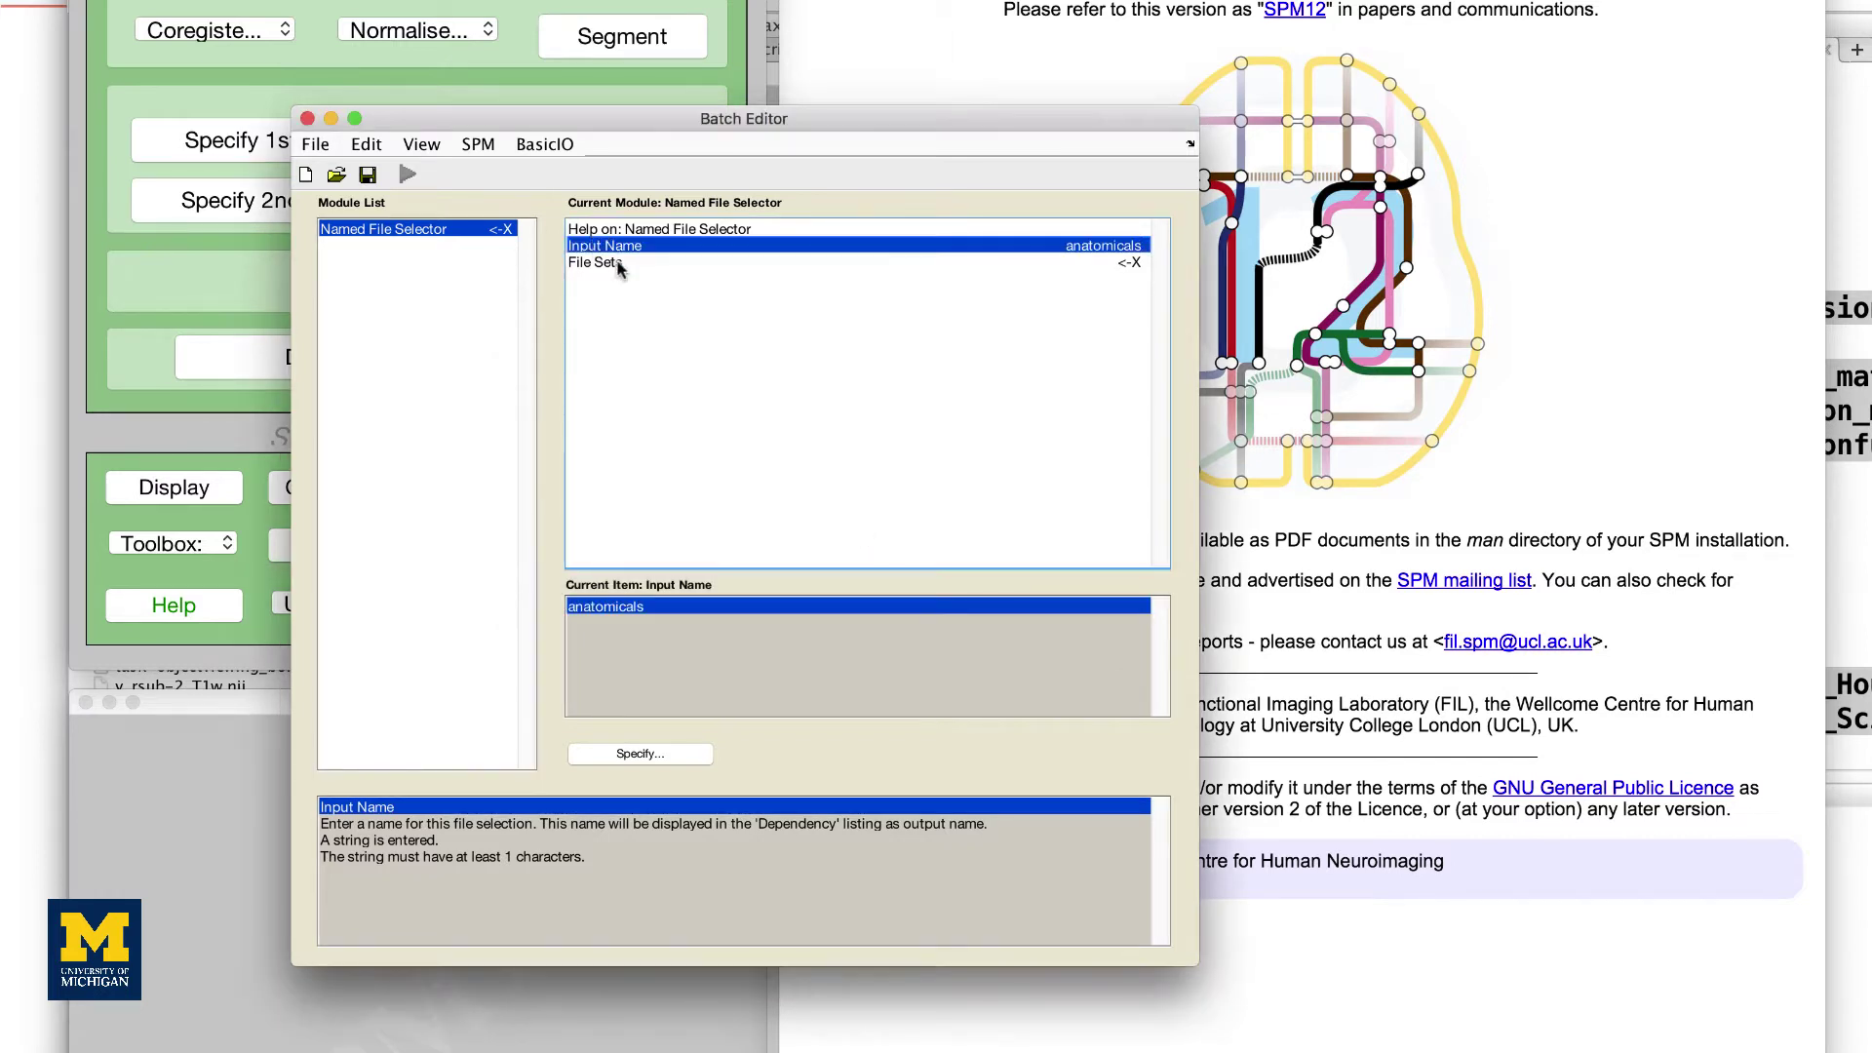
left_click(614, 264)
double_click(671, 613)
double_click(664, 606)
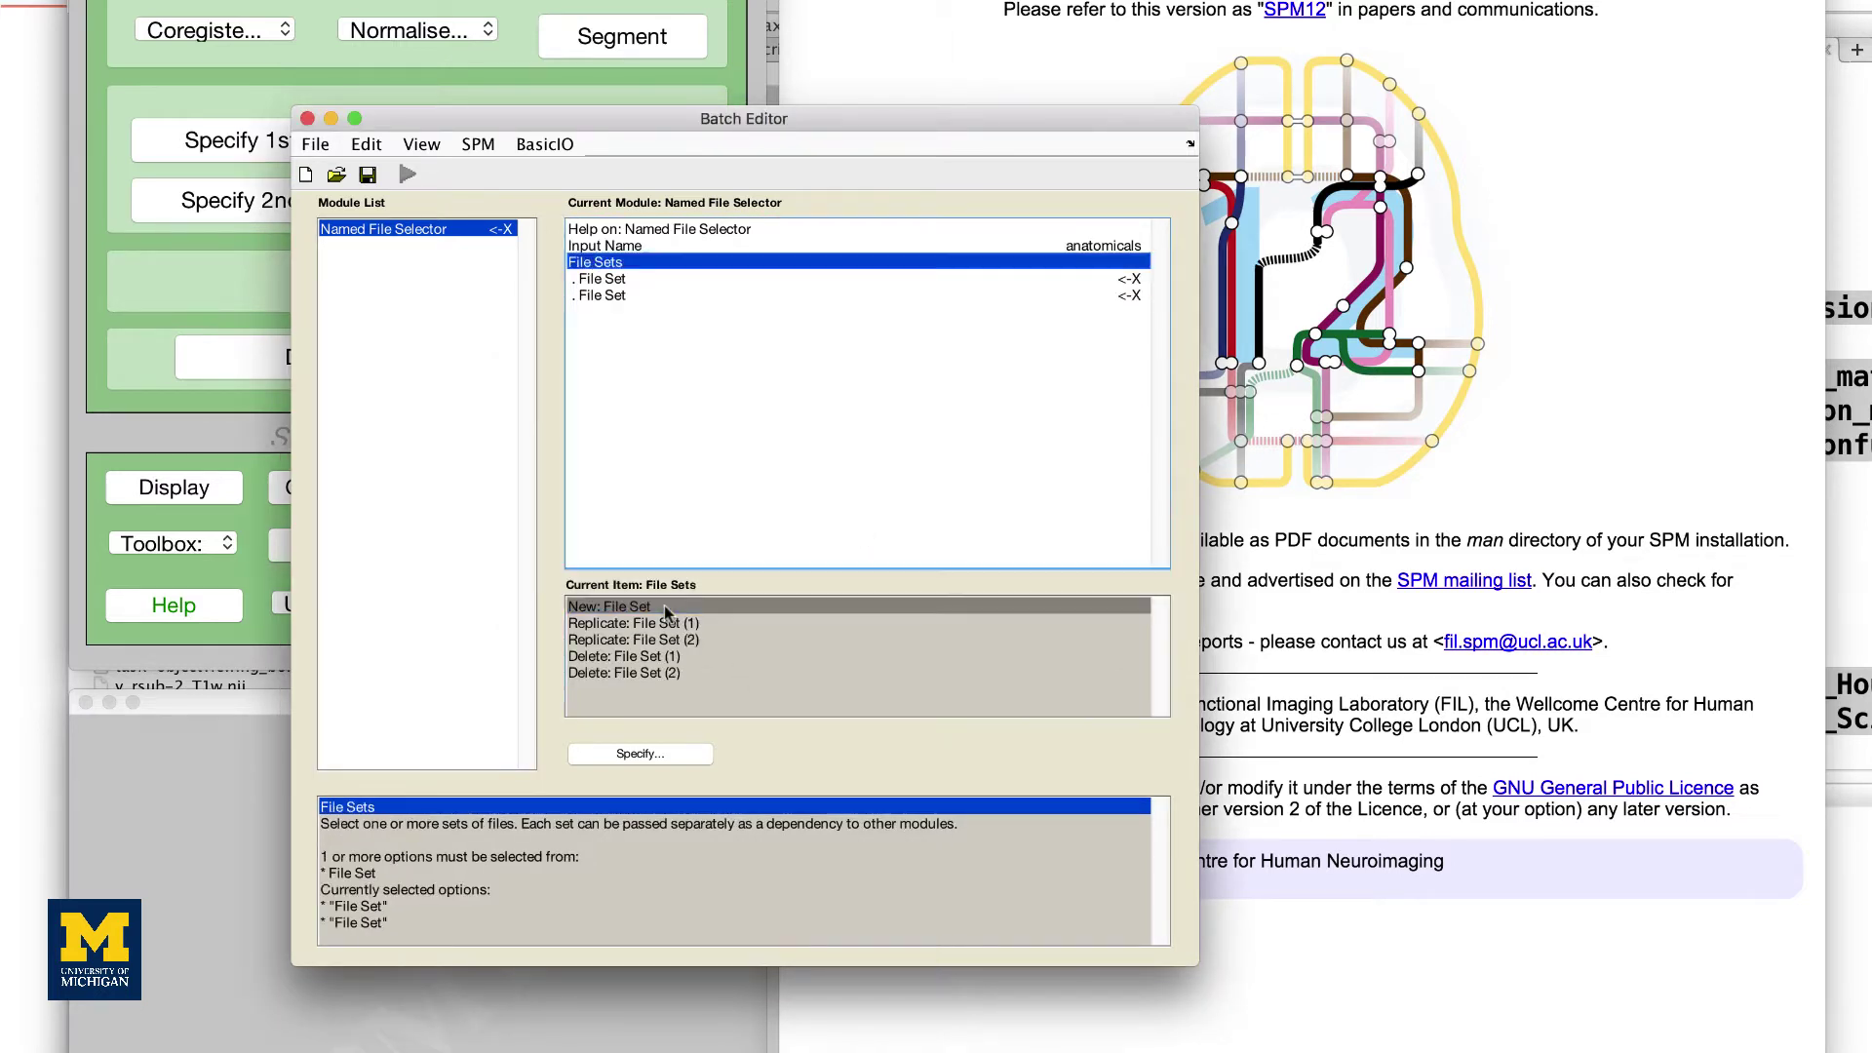
double_click(664, 605)
double_click(664, 606)
double_click(664, 605)
double_click(665, 606)
Fill file sets 1–3 with rsub-1_T1w.nii, rsub-2_T1w.nii and rsub-3_T1w.nii from each anat folder
double_click(649, 280)
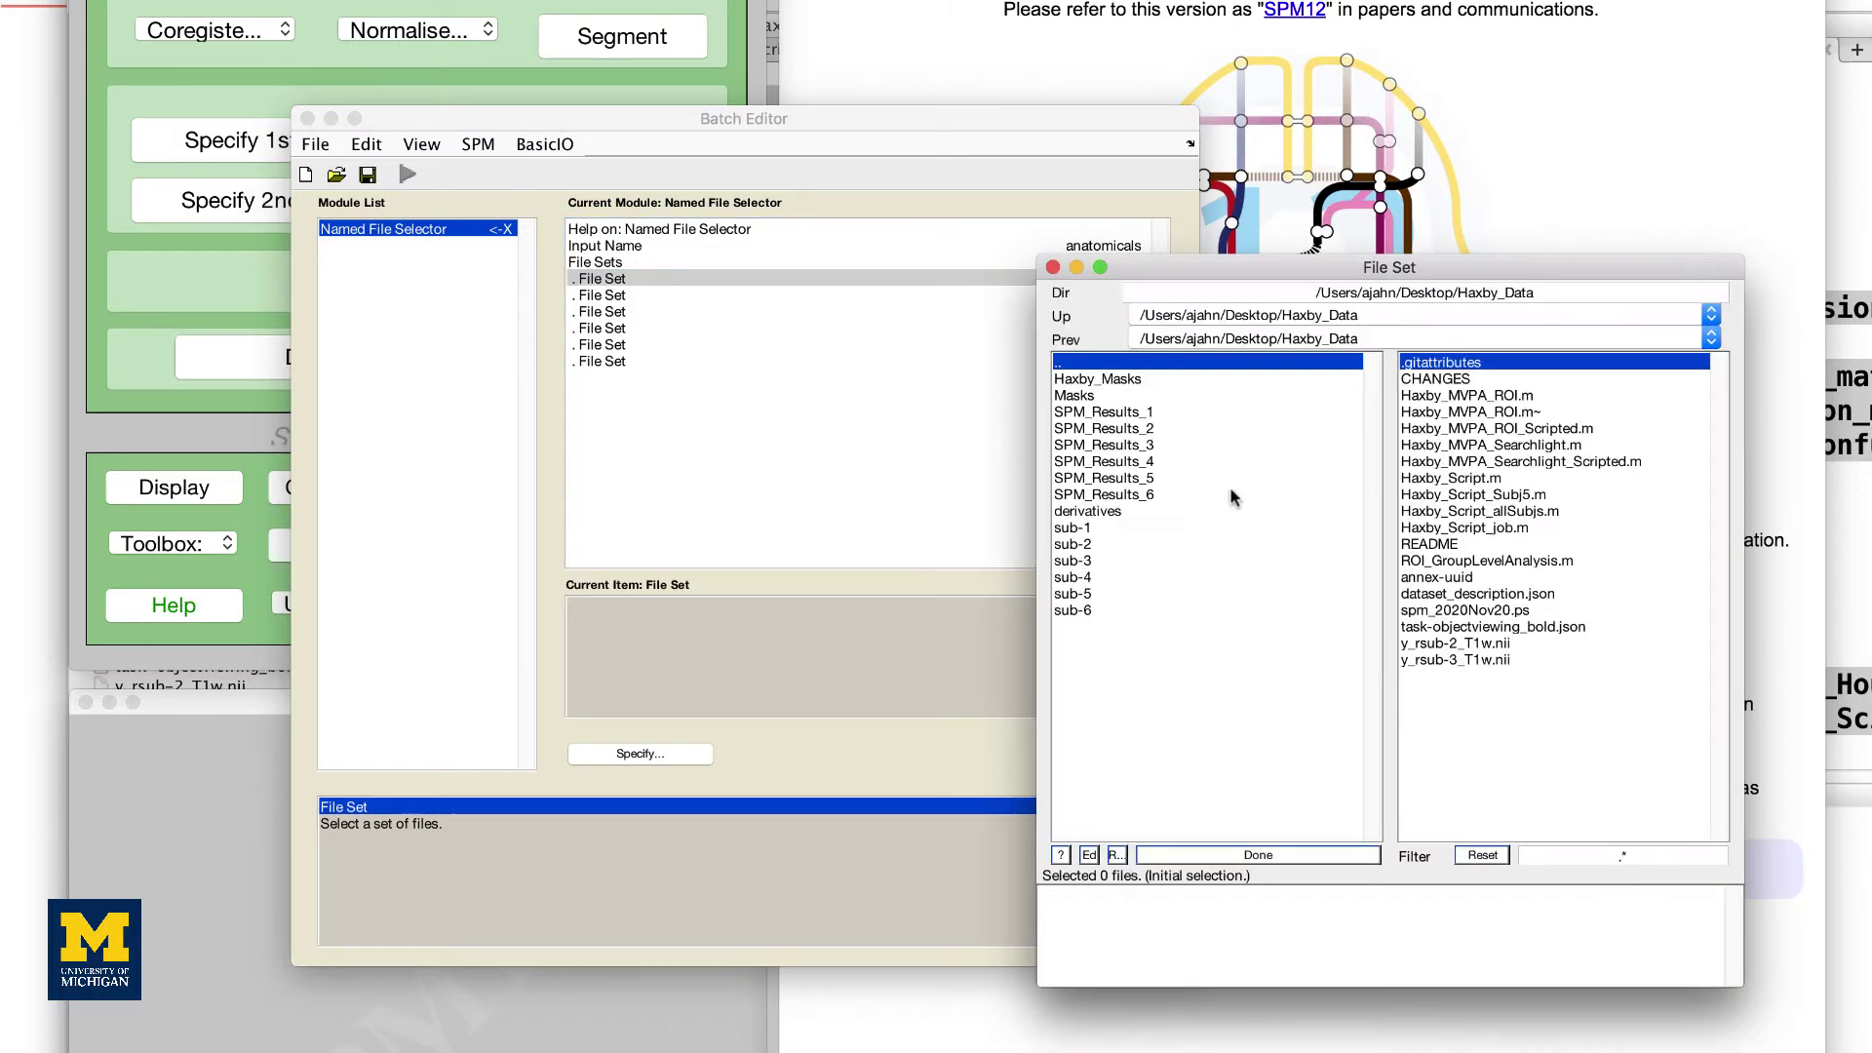
double_click(1072, 527)
double_click(1082, 378)
double_click(1495, 366)
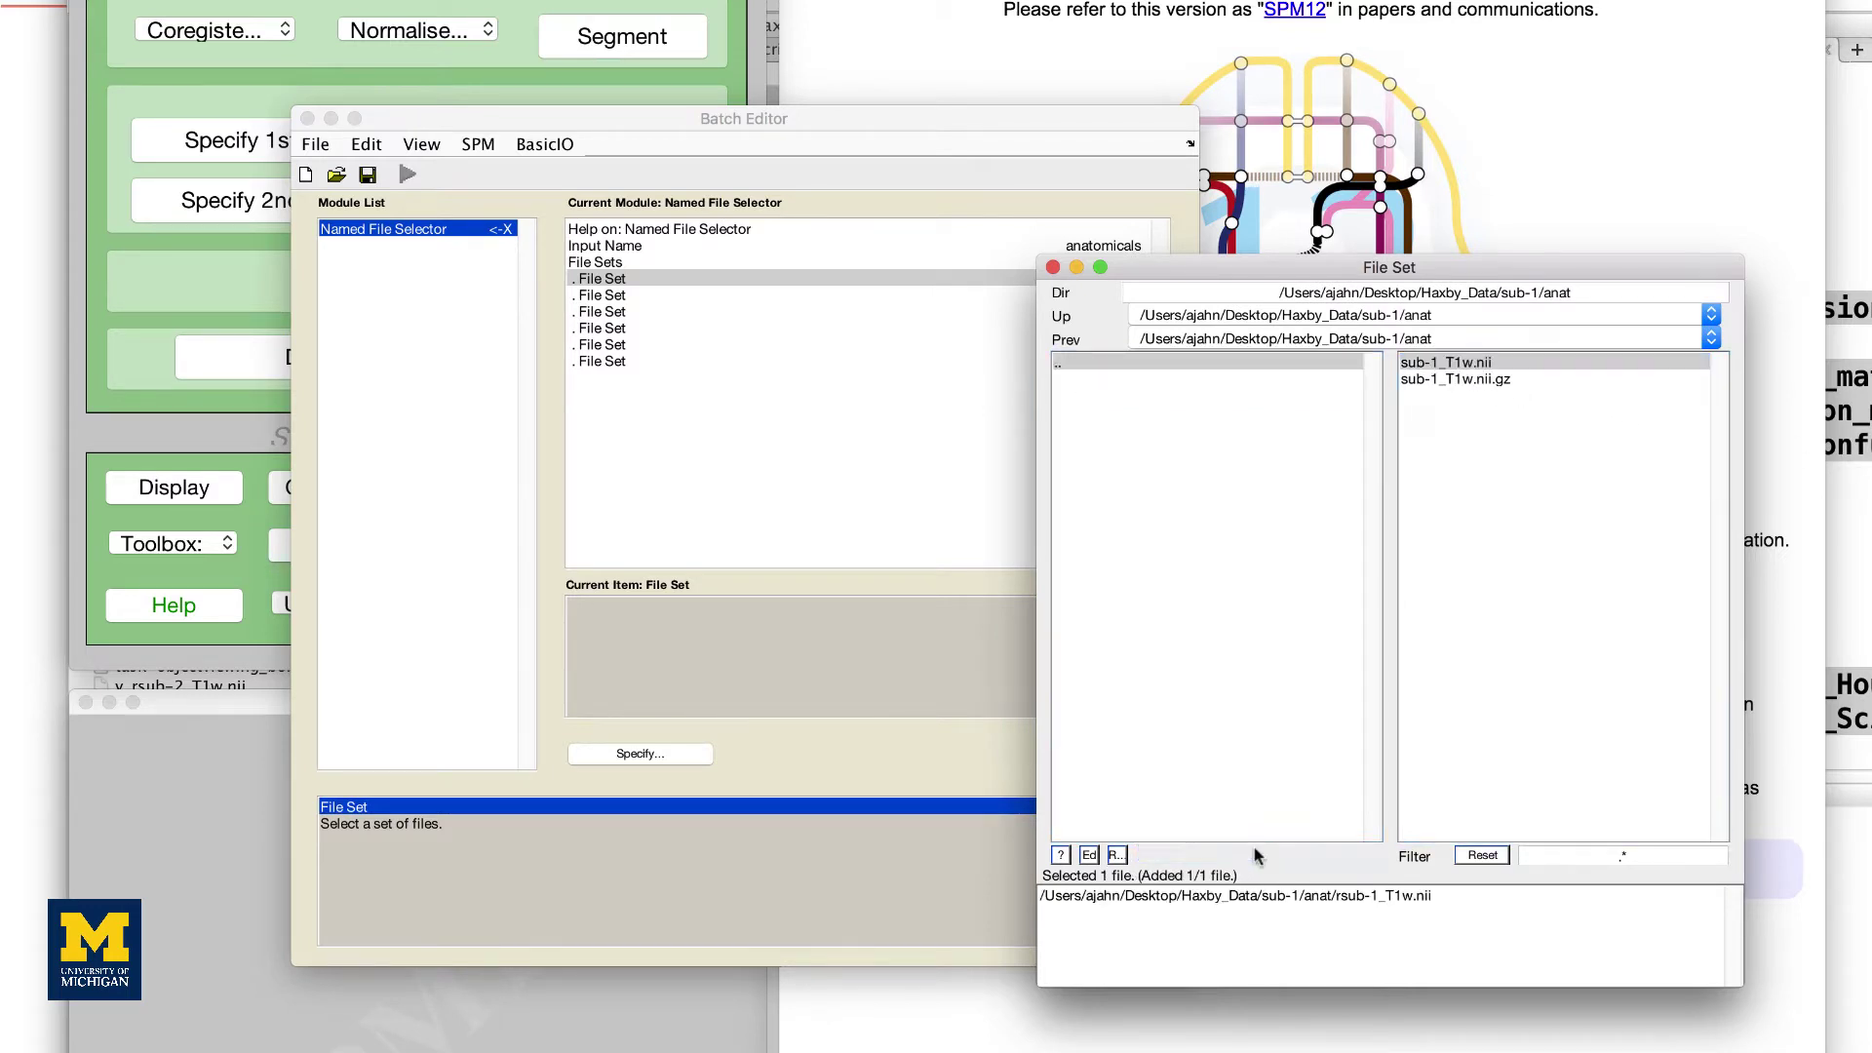
left_click(1258, 854)
double_click(639, 295)
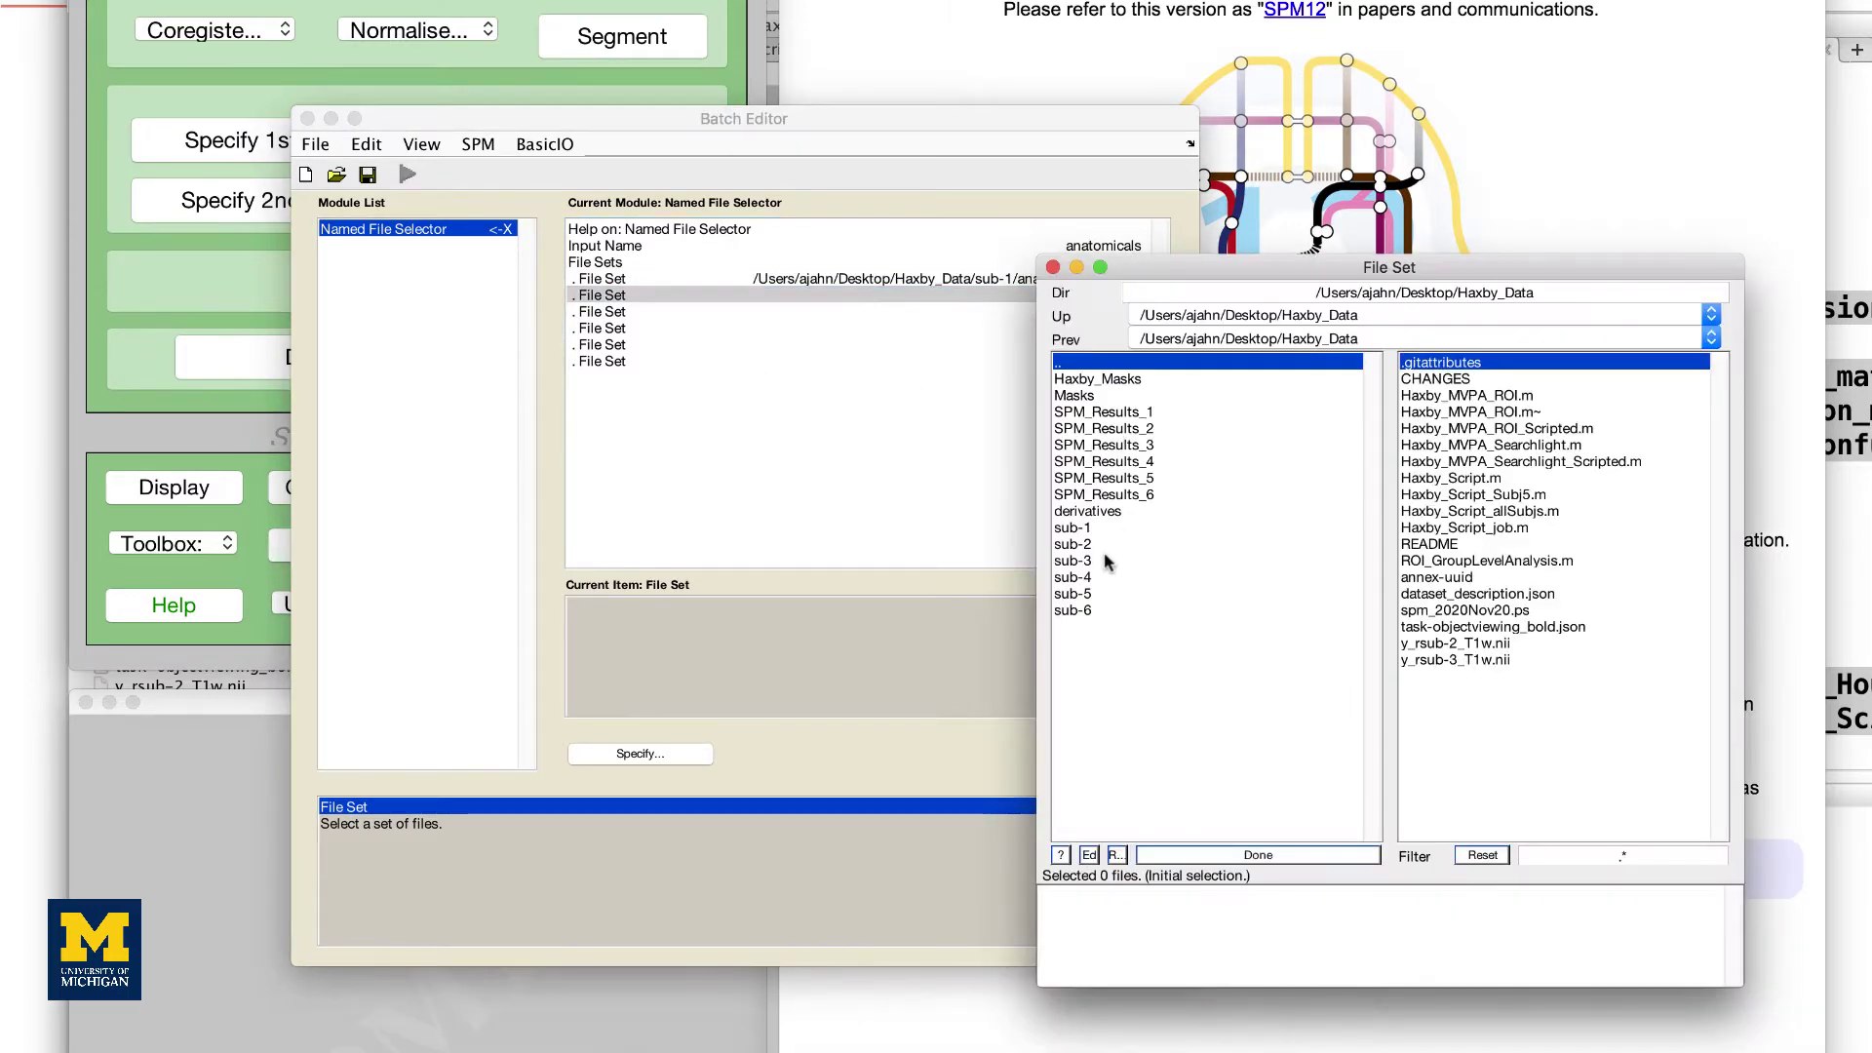
double_click(1090, 549)
double_click(1068, 380)
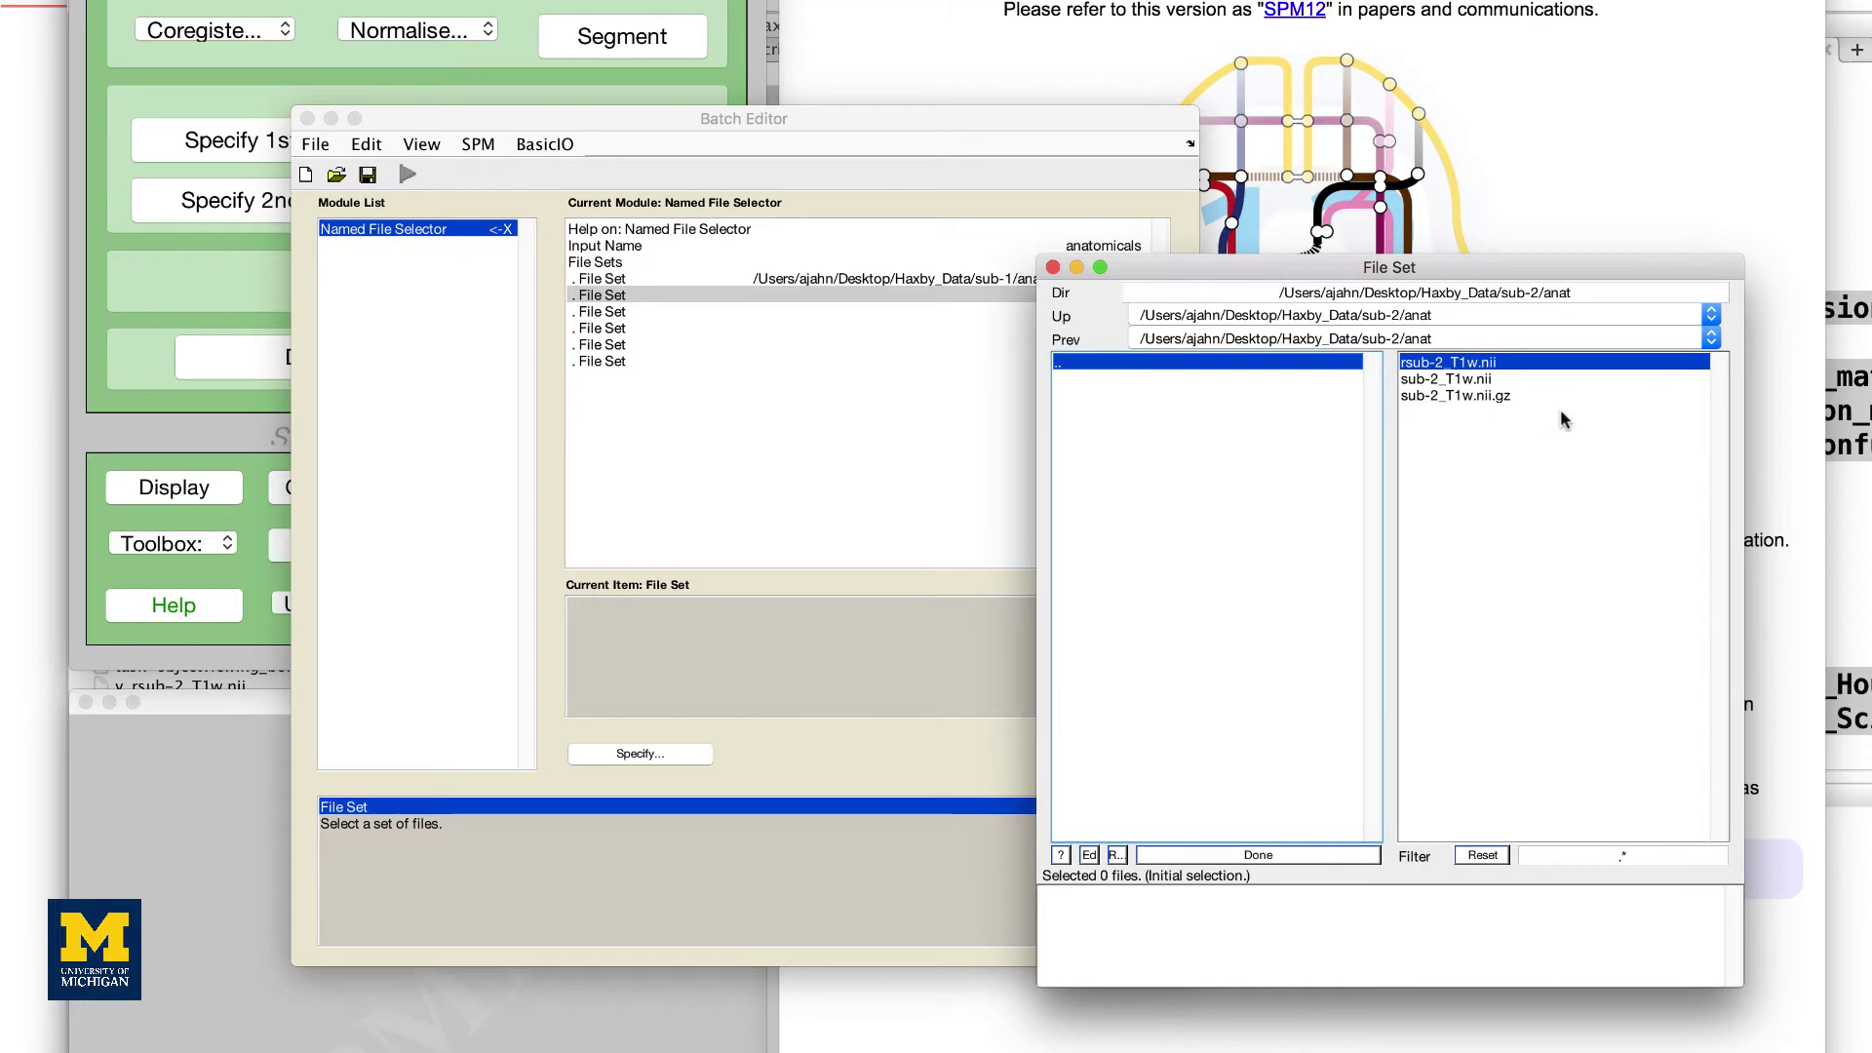
double_click(1458, 363)
left_click(1258, 856)
double_click(639, 312)
double_click(1106, 527)
double_click(1068, 380)
double_click(1431, 366)
left_click(1258, 856)
Fill file sets 4–6 with rsub-4_T1w.nii, rsub-5_T1w.nii and rsub-6_T1w.nii
double_click(639, 328)
double_click(1087, 590)
double_click(1068, 380)
double_click(1431, 366)
left_click(1258, 855)
double_click(639, 345)
double_click(1073, 594)
double_click(1068, 380)
double_click(1432, 365)
left_click(1258, 855)
double_click(639, 361)
left_click(1073, 610)
double_click(1073, 611)
double_click(1068, 380)
double_click(1432, 365)
left_click(1258, 856)
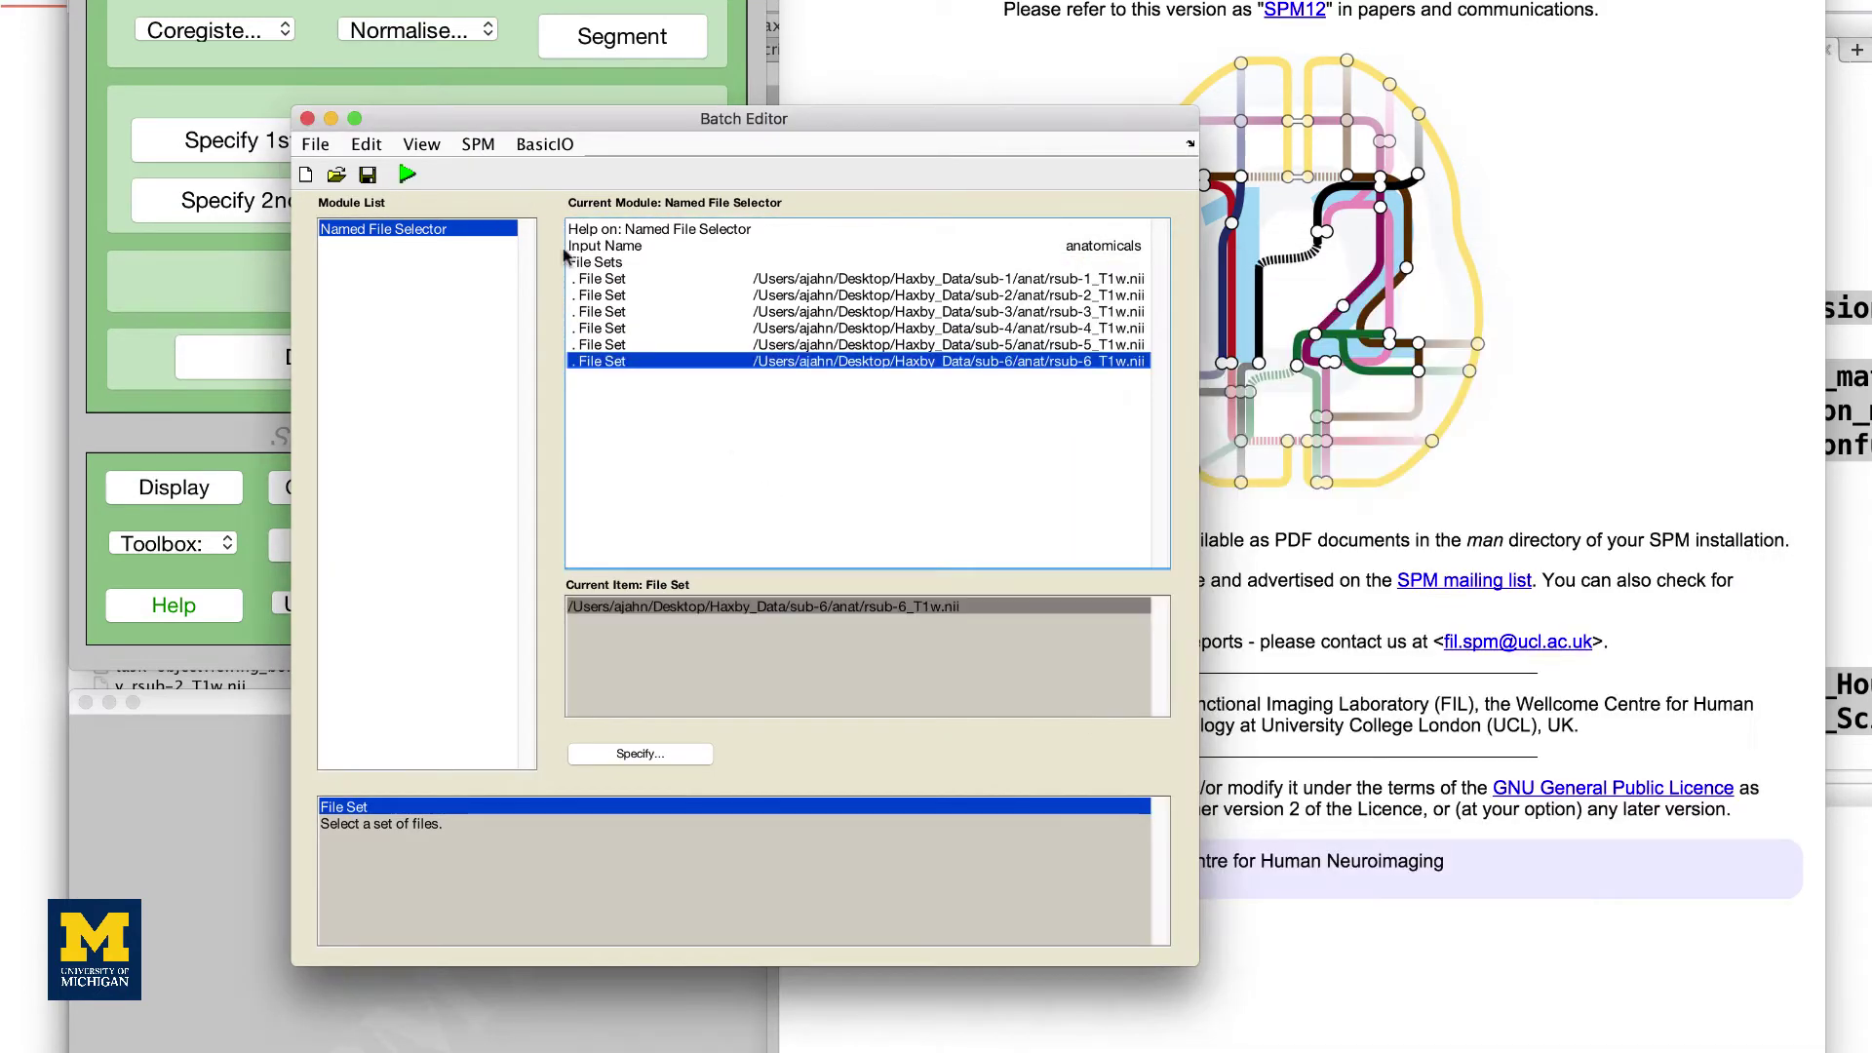
Add a Segment module whose Volumes depend on all six anatomicals file selector outputs
left_click(492, 148)
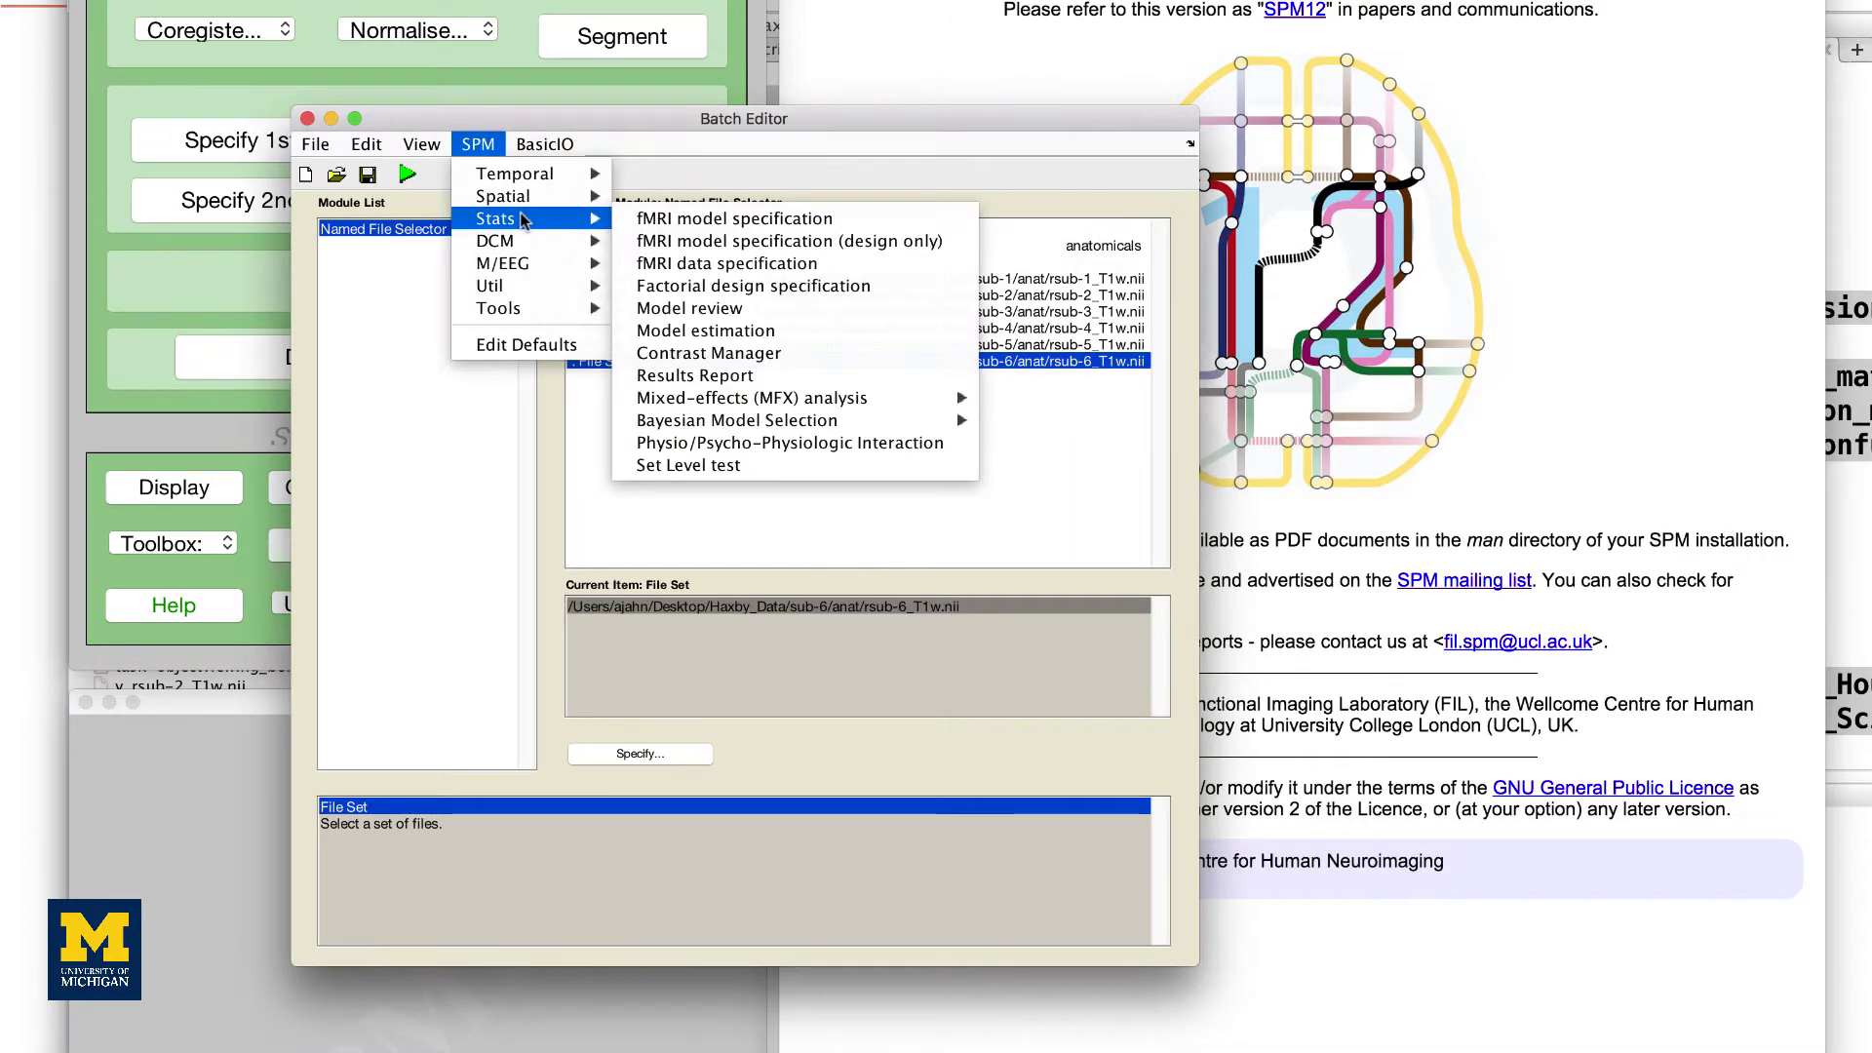
mouse_move(524, 200)
left_click(686, 263)
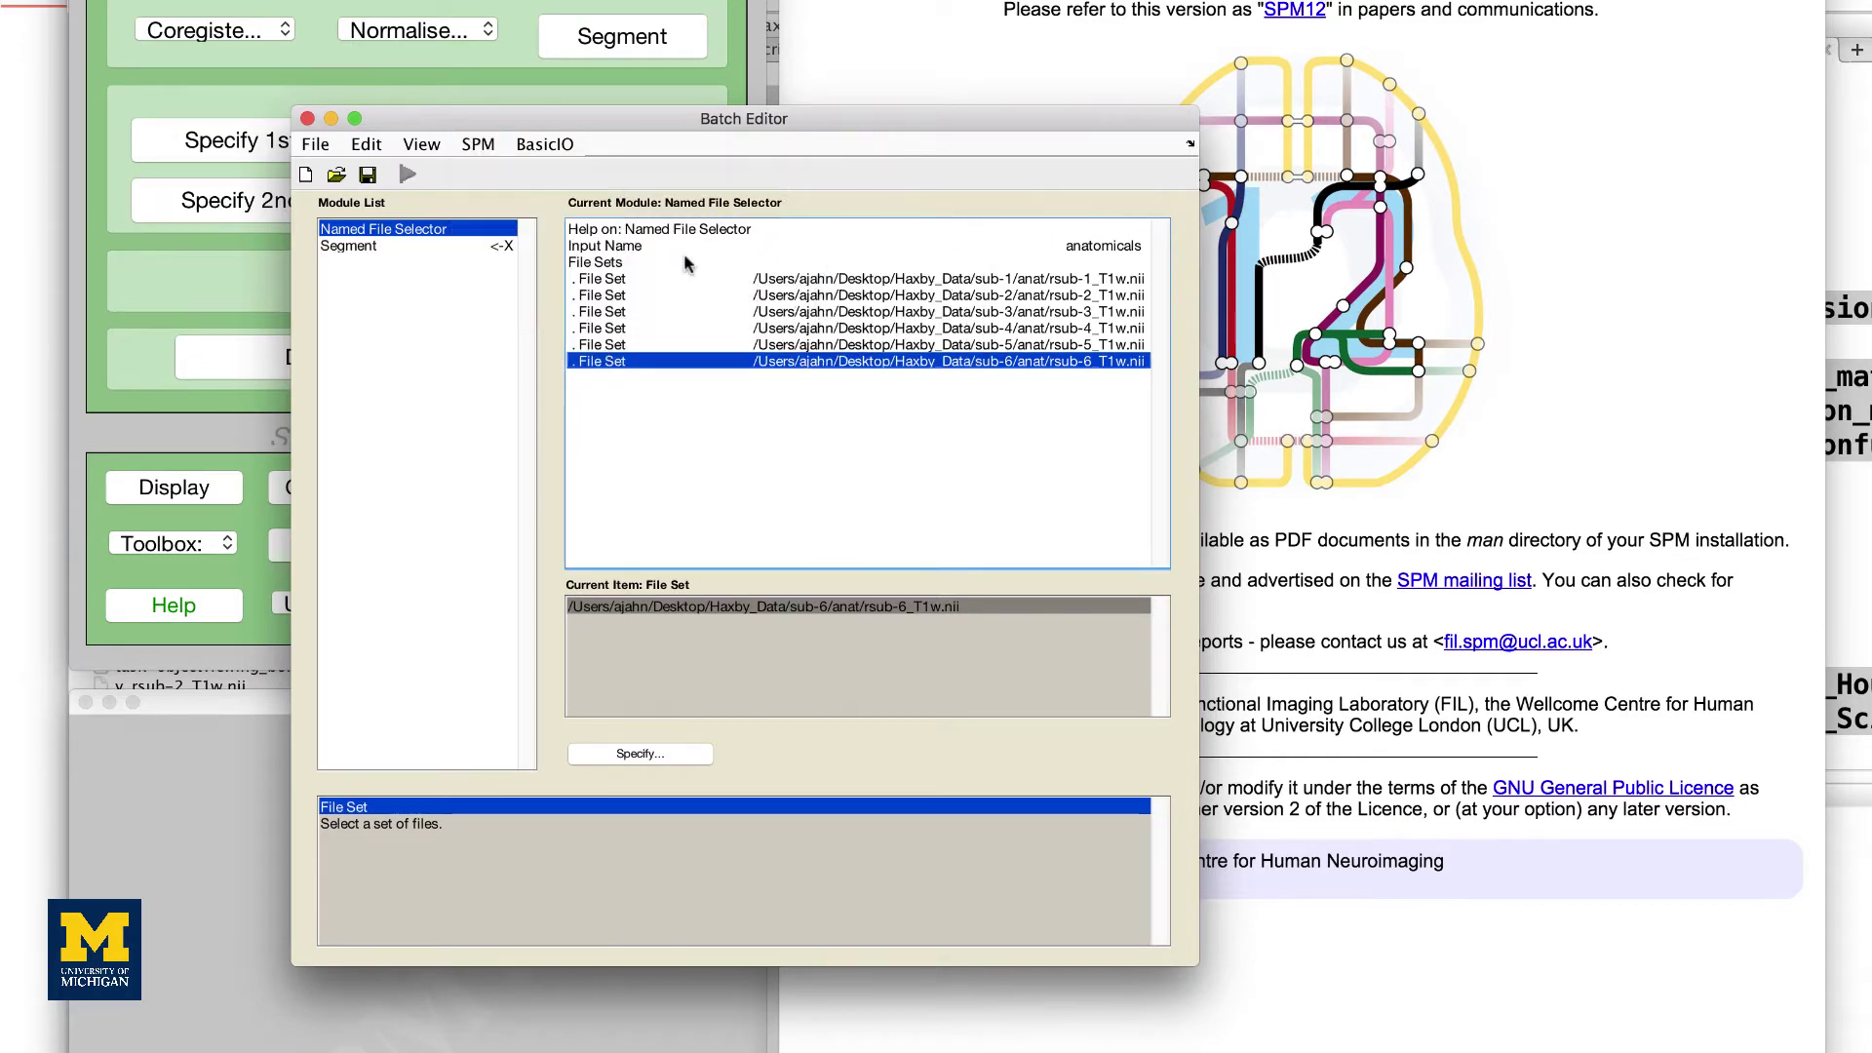
left_click(405, 246)
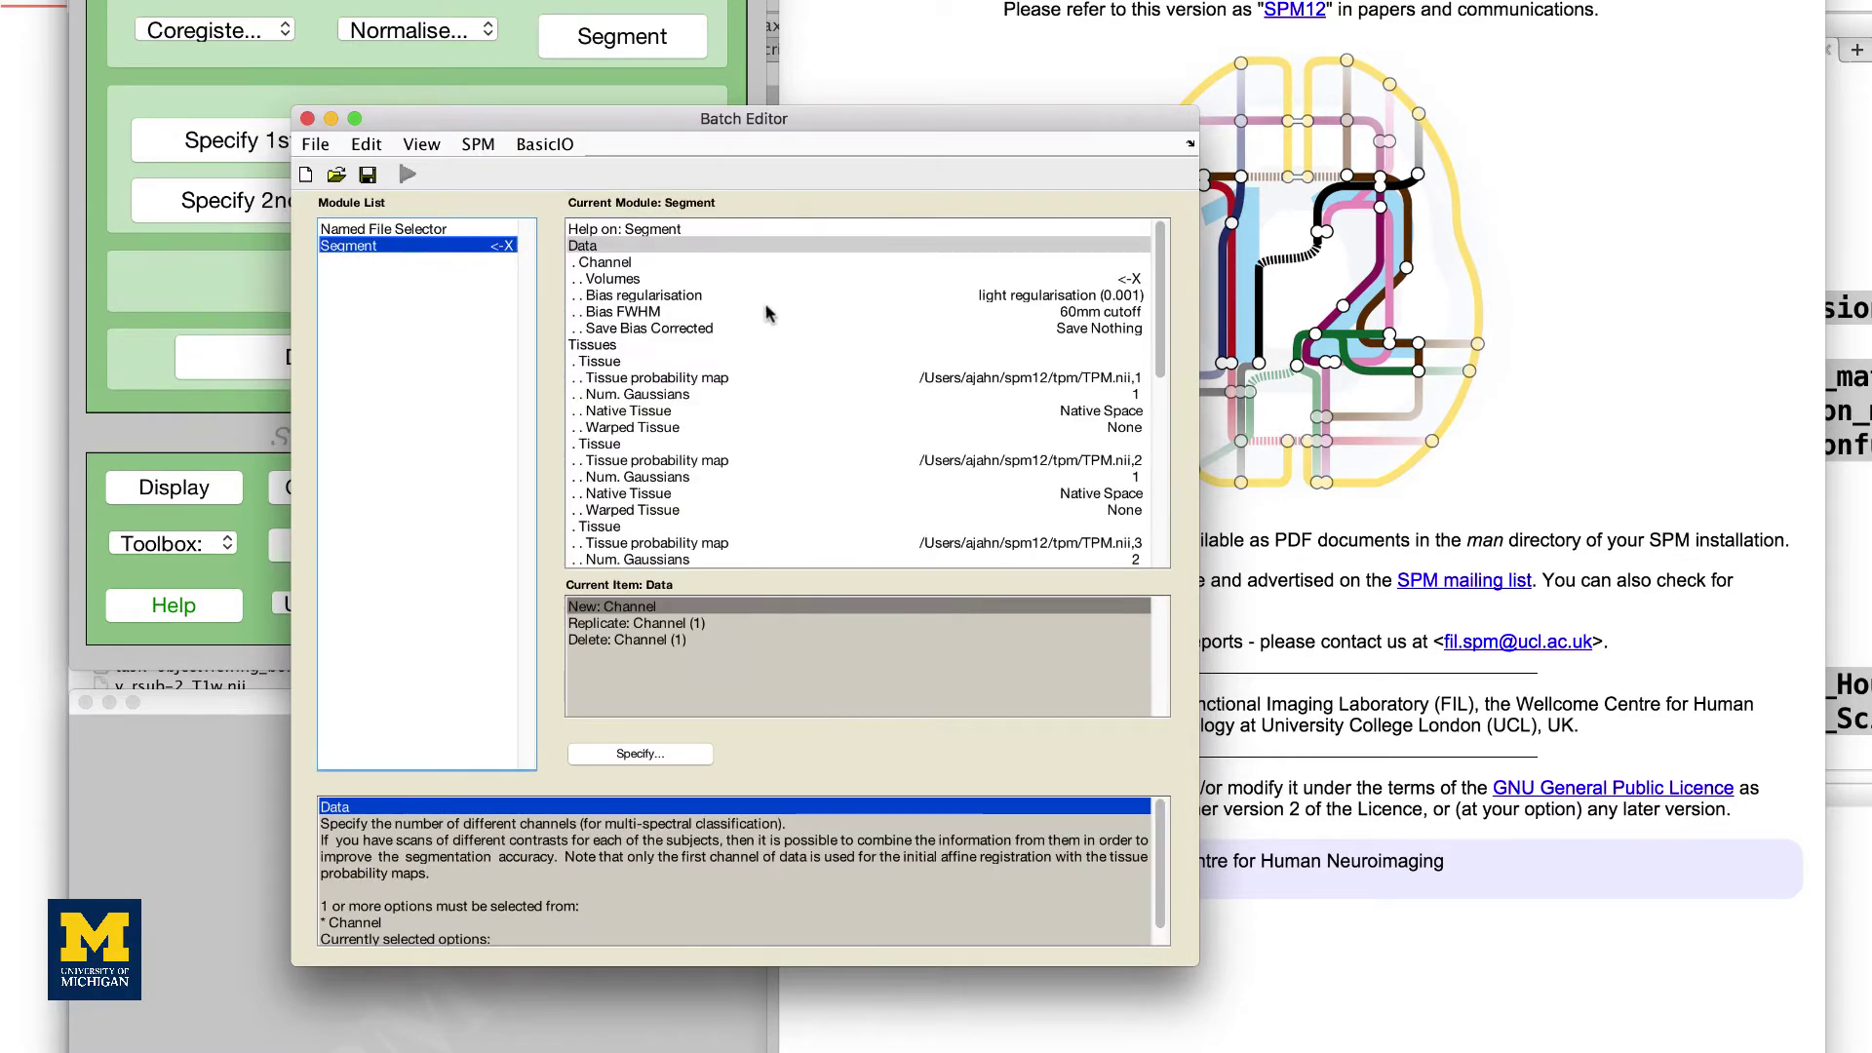
left_click(631, 280)
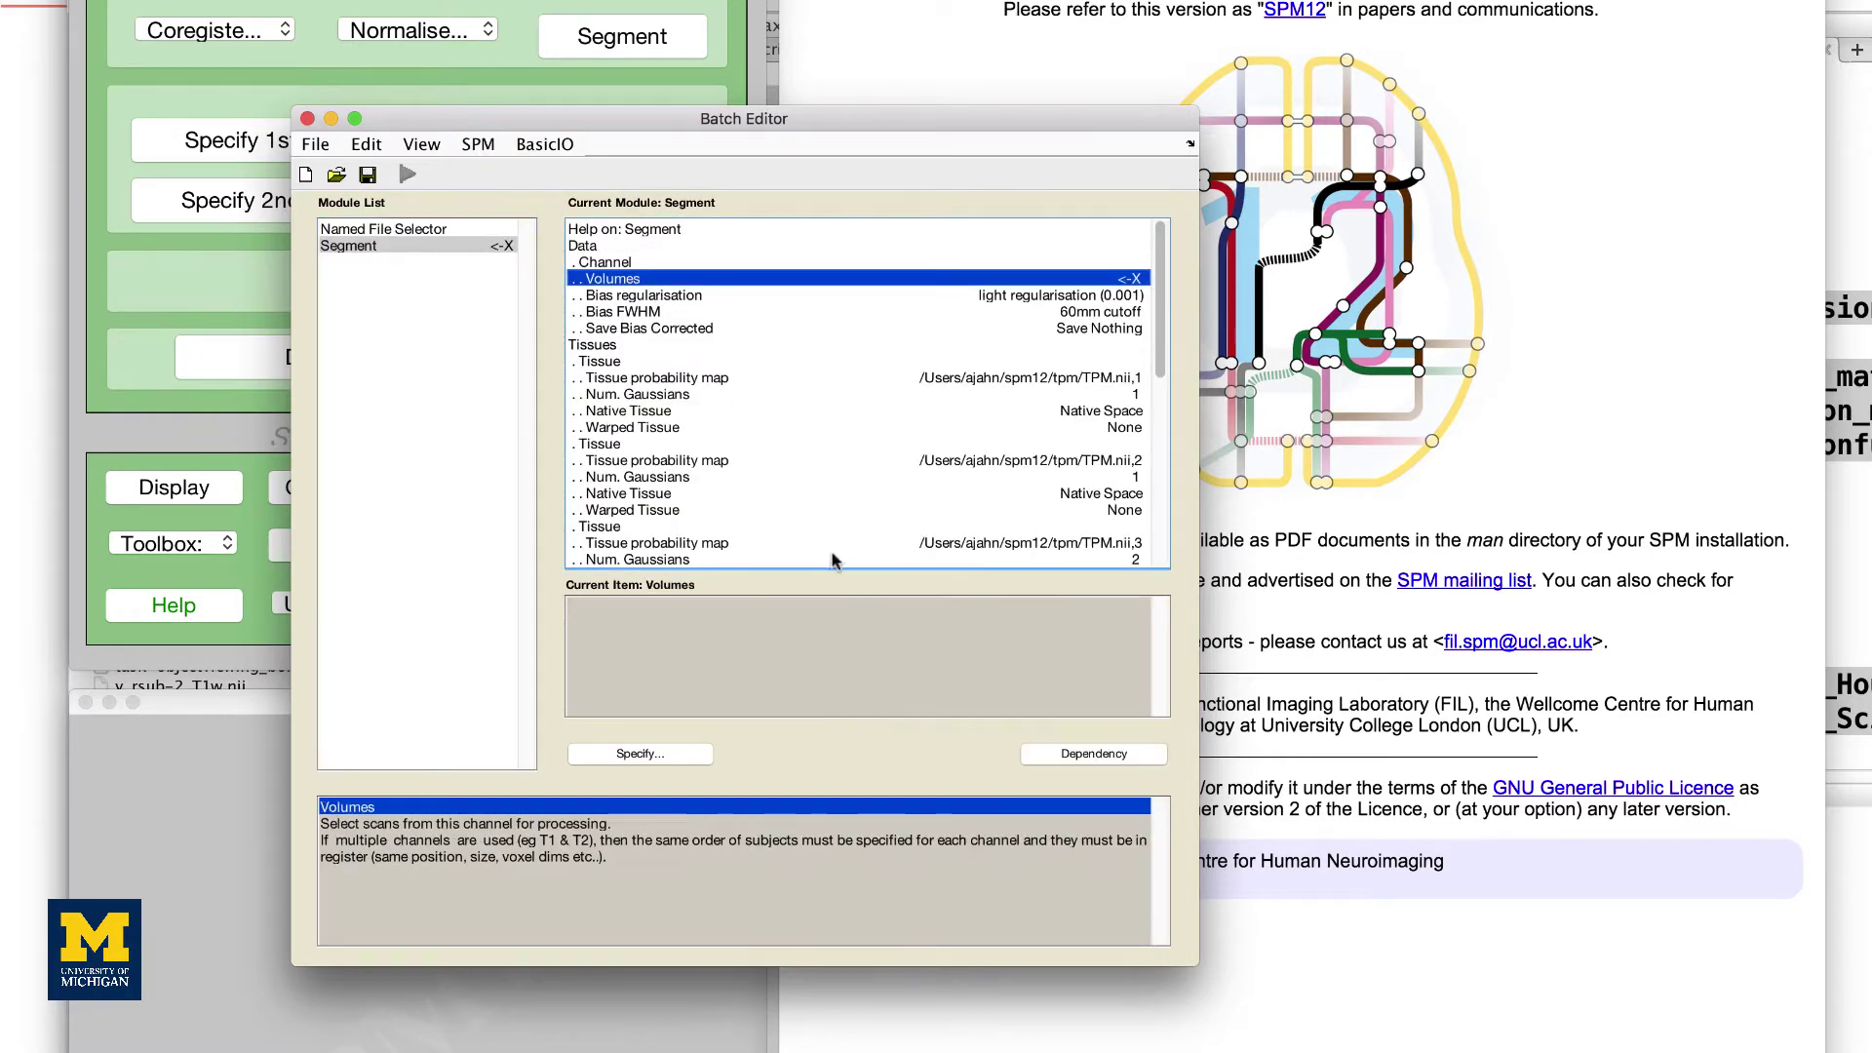
left_click(1112, 758)
left_click(738, 692)
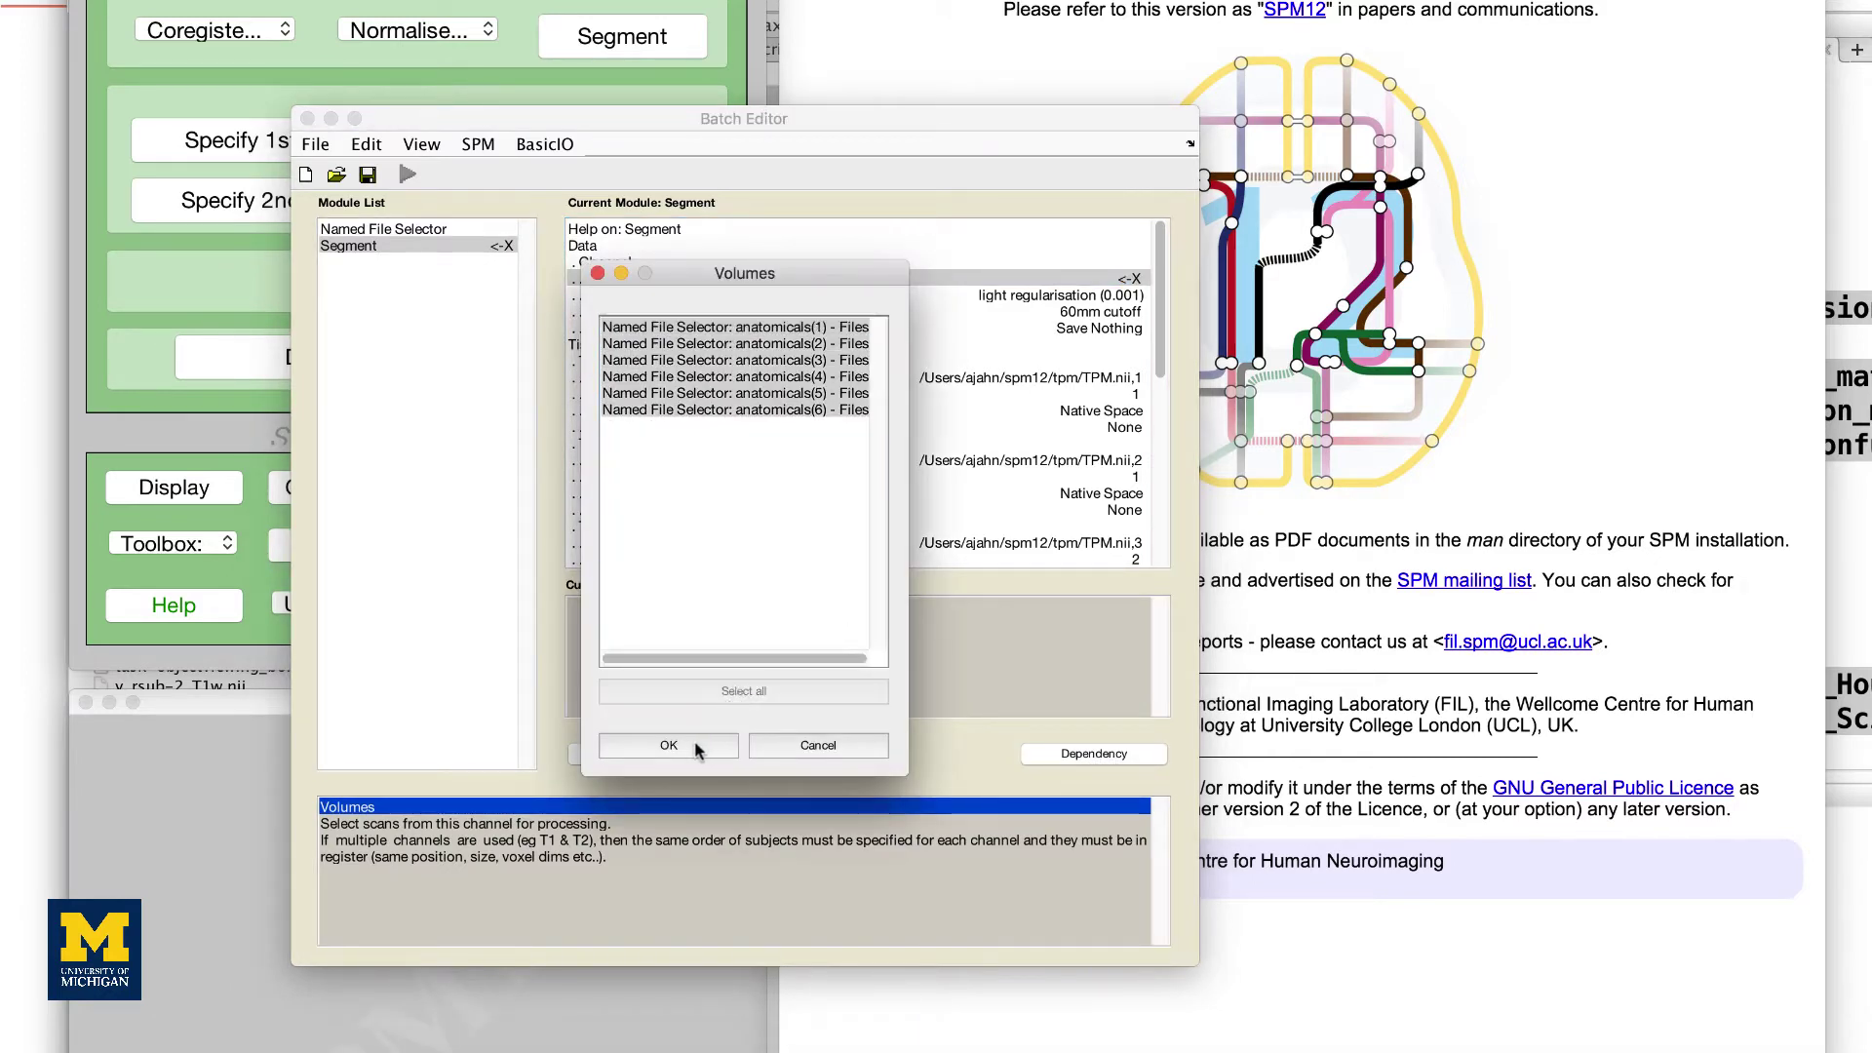
left_click(669, 746)
Set Segment to save bias-corrected images and Forward deformation fields, then close the Batch Editor
left_click(665, 330)
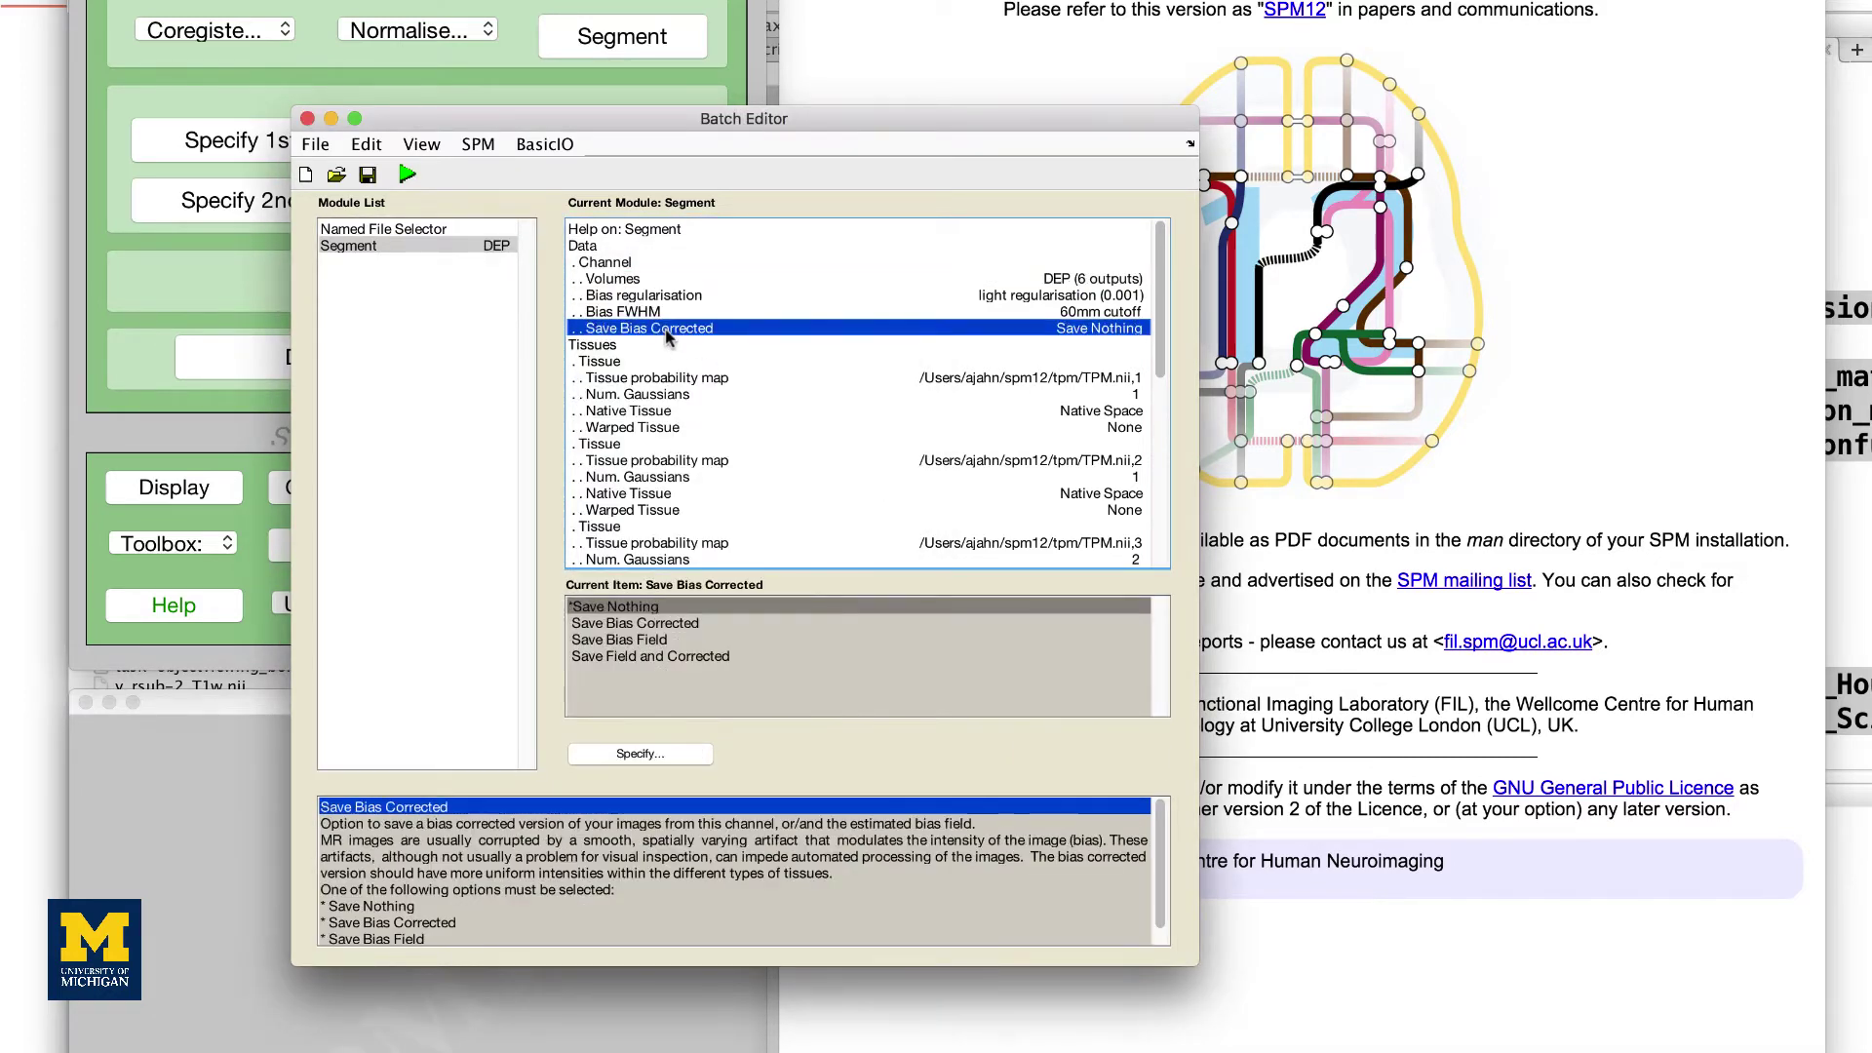
left_click(652, 624)
scroll(812, 453, "down", 7)
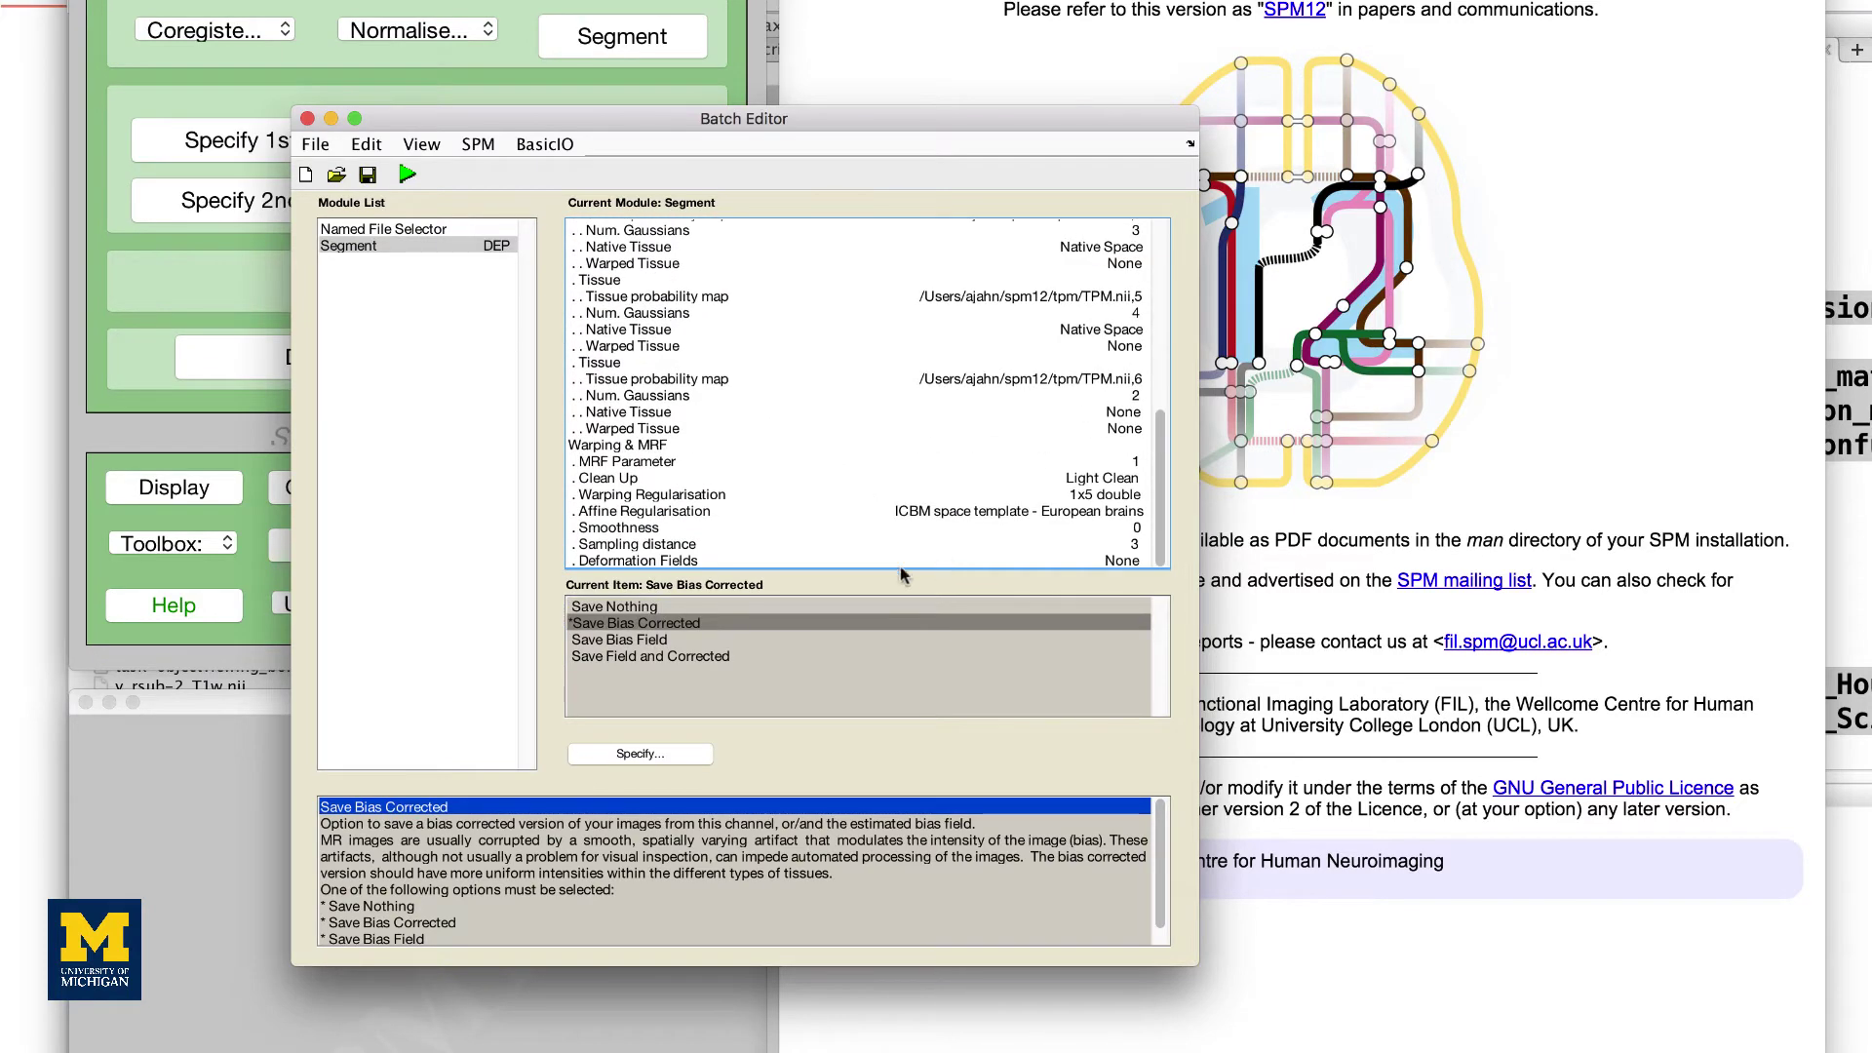
left_click(722, 563)
left_click(624, 639)
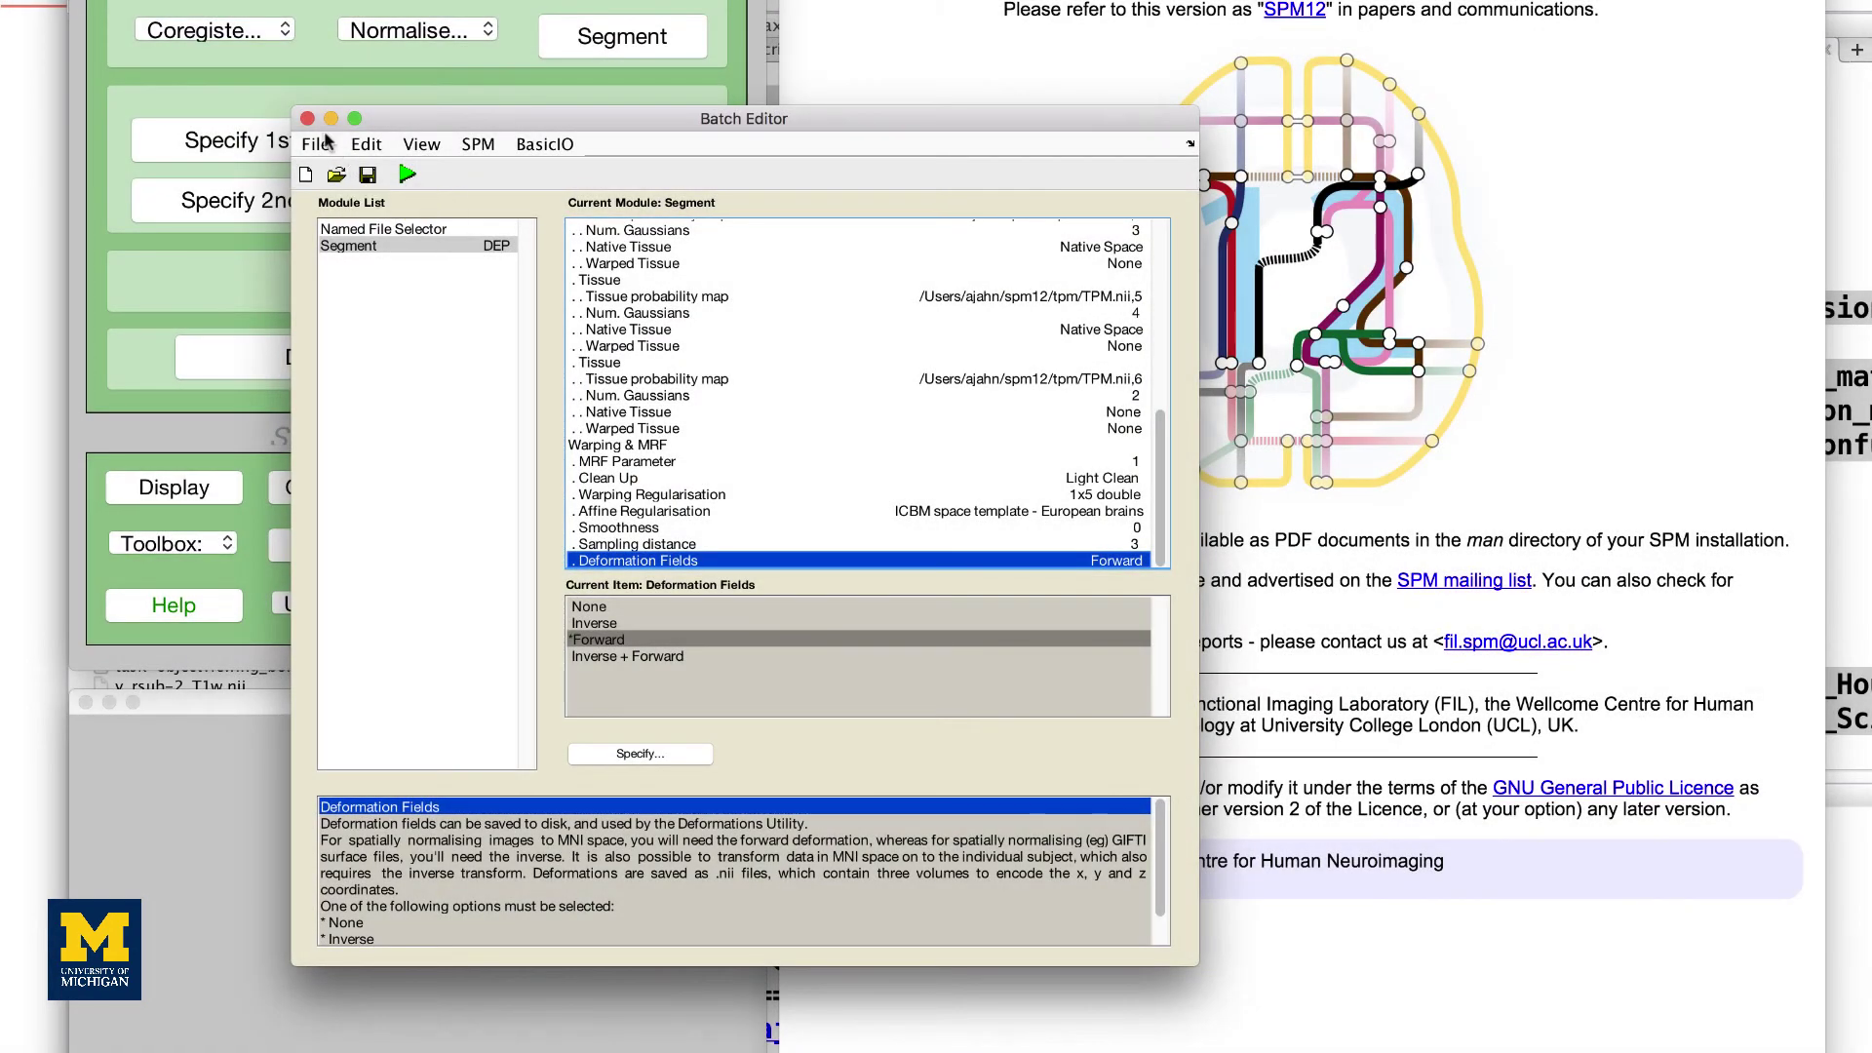
left_click(307, 118)
Dismiss the unsaved-changes prompt and start a Normalise (Write) batch with six subjects
left_click(659, 493)
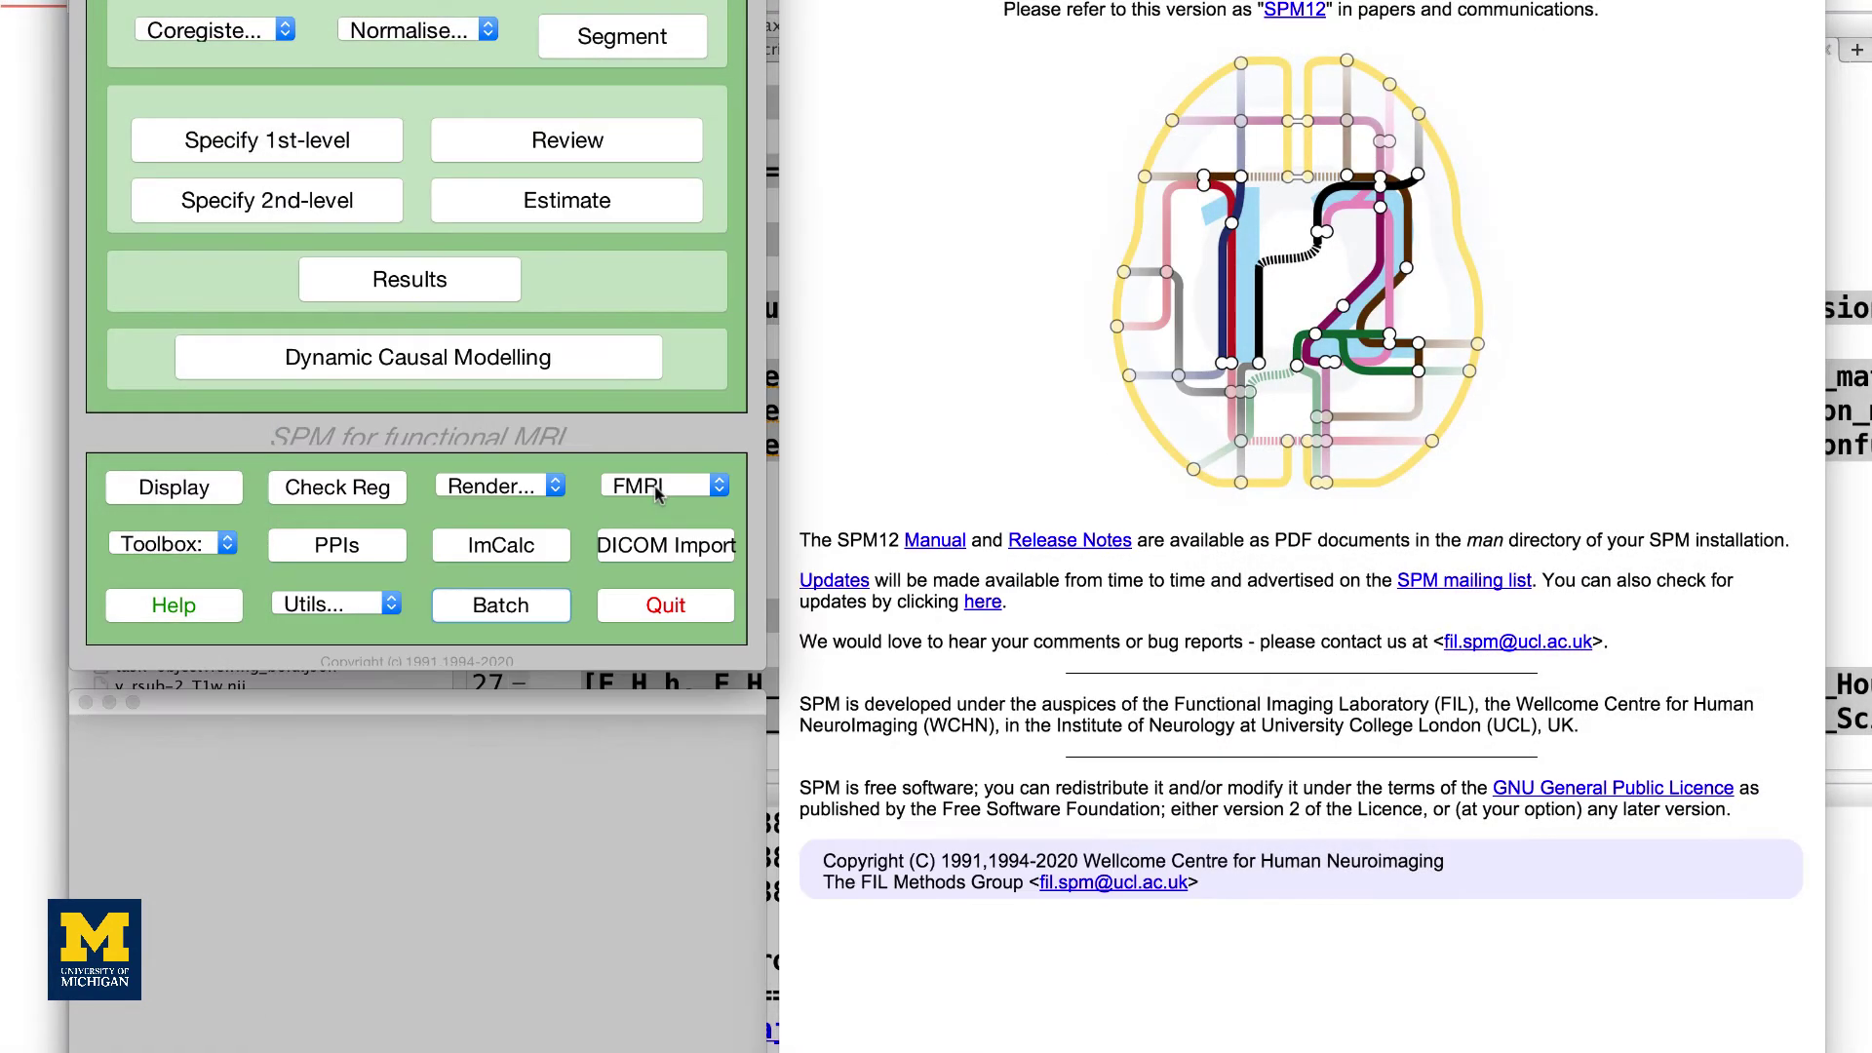
left_click(429, 37)
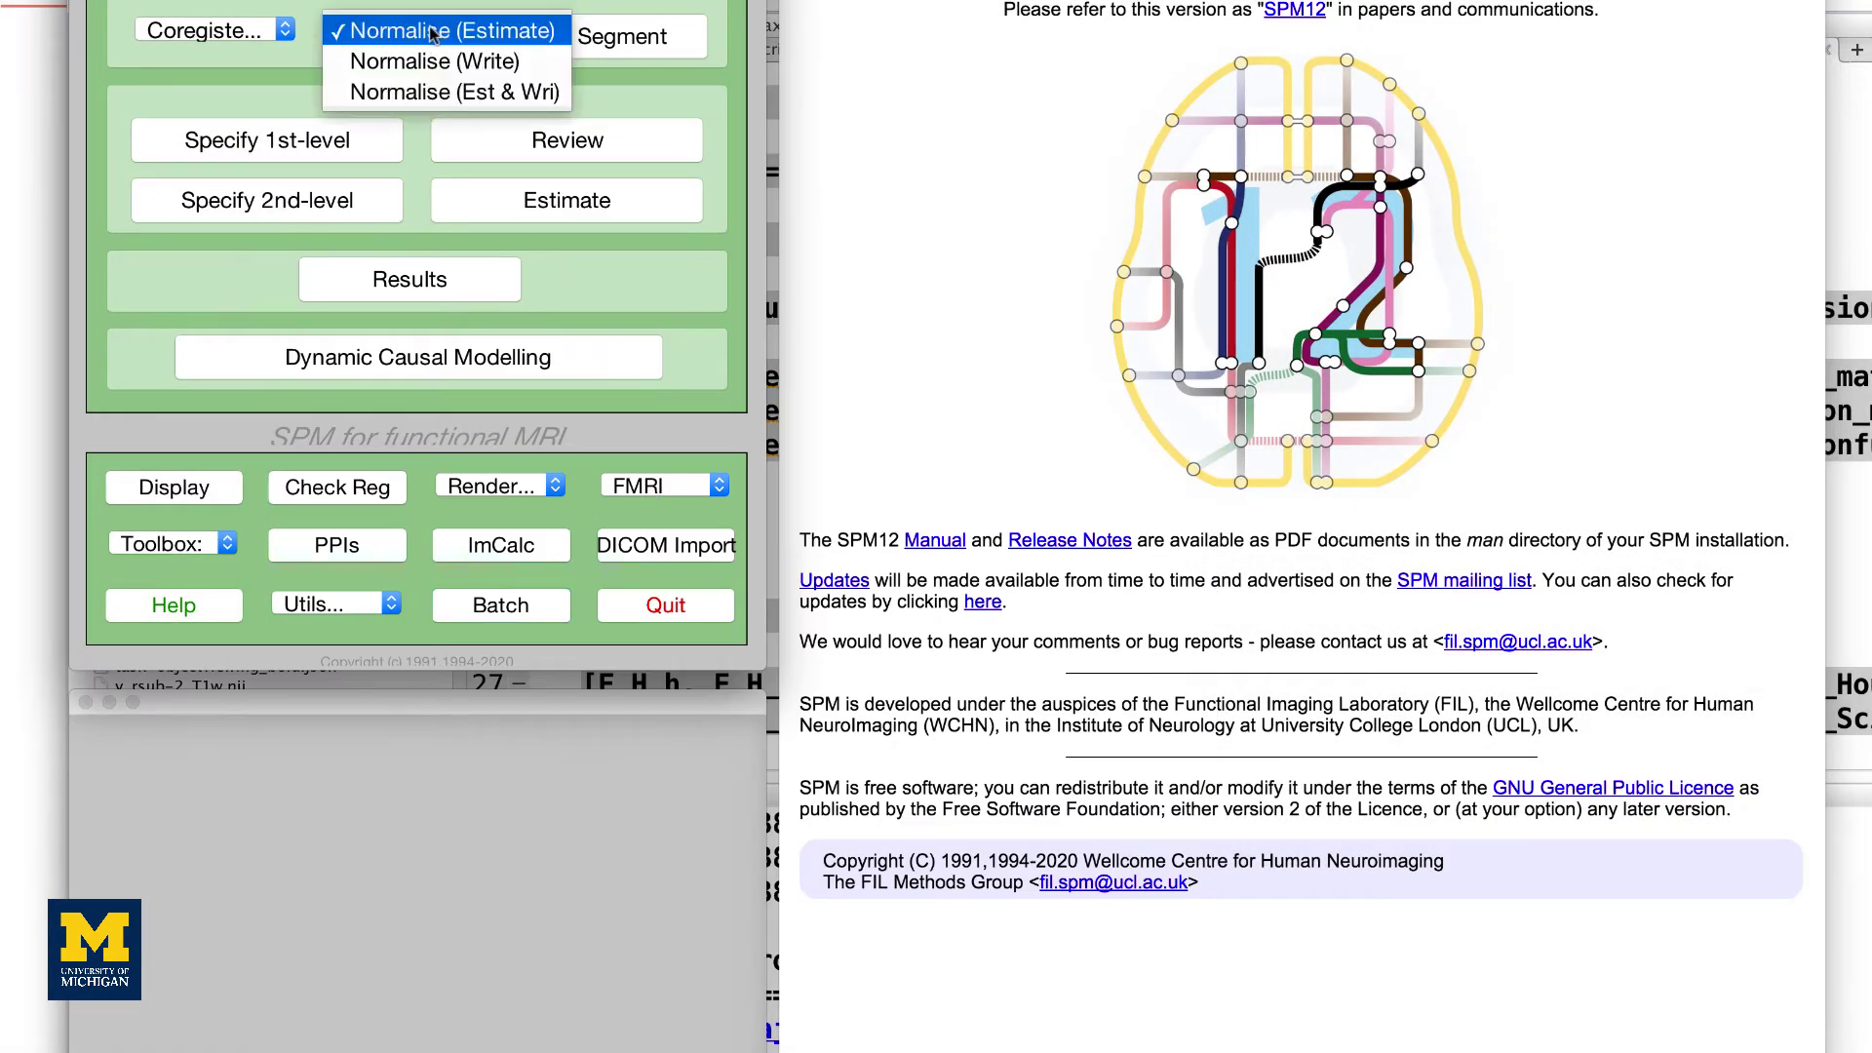
left_click(455, 62)
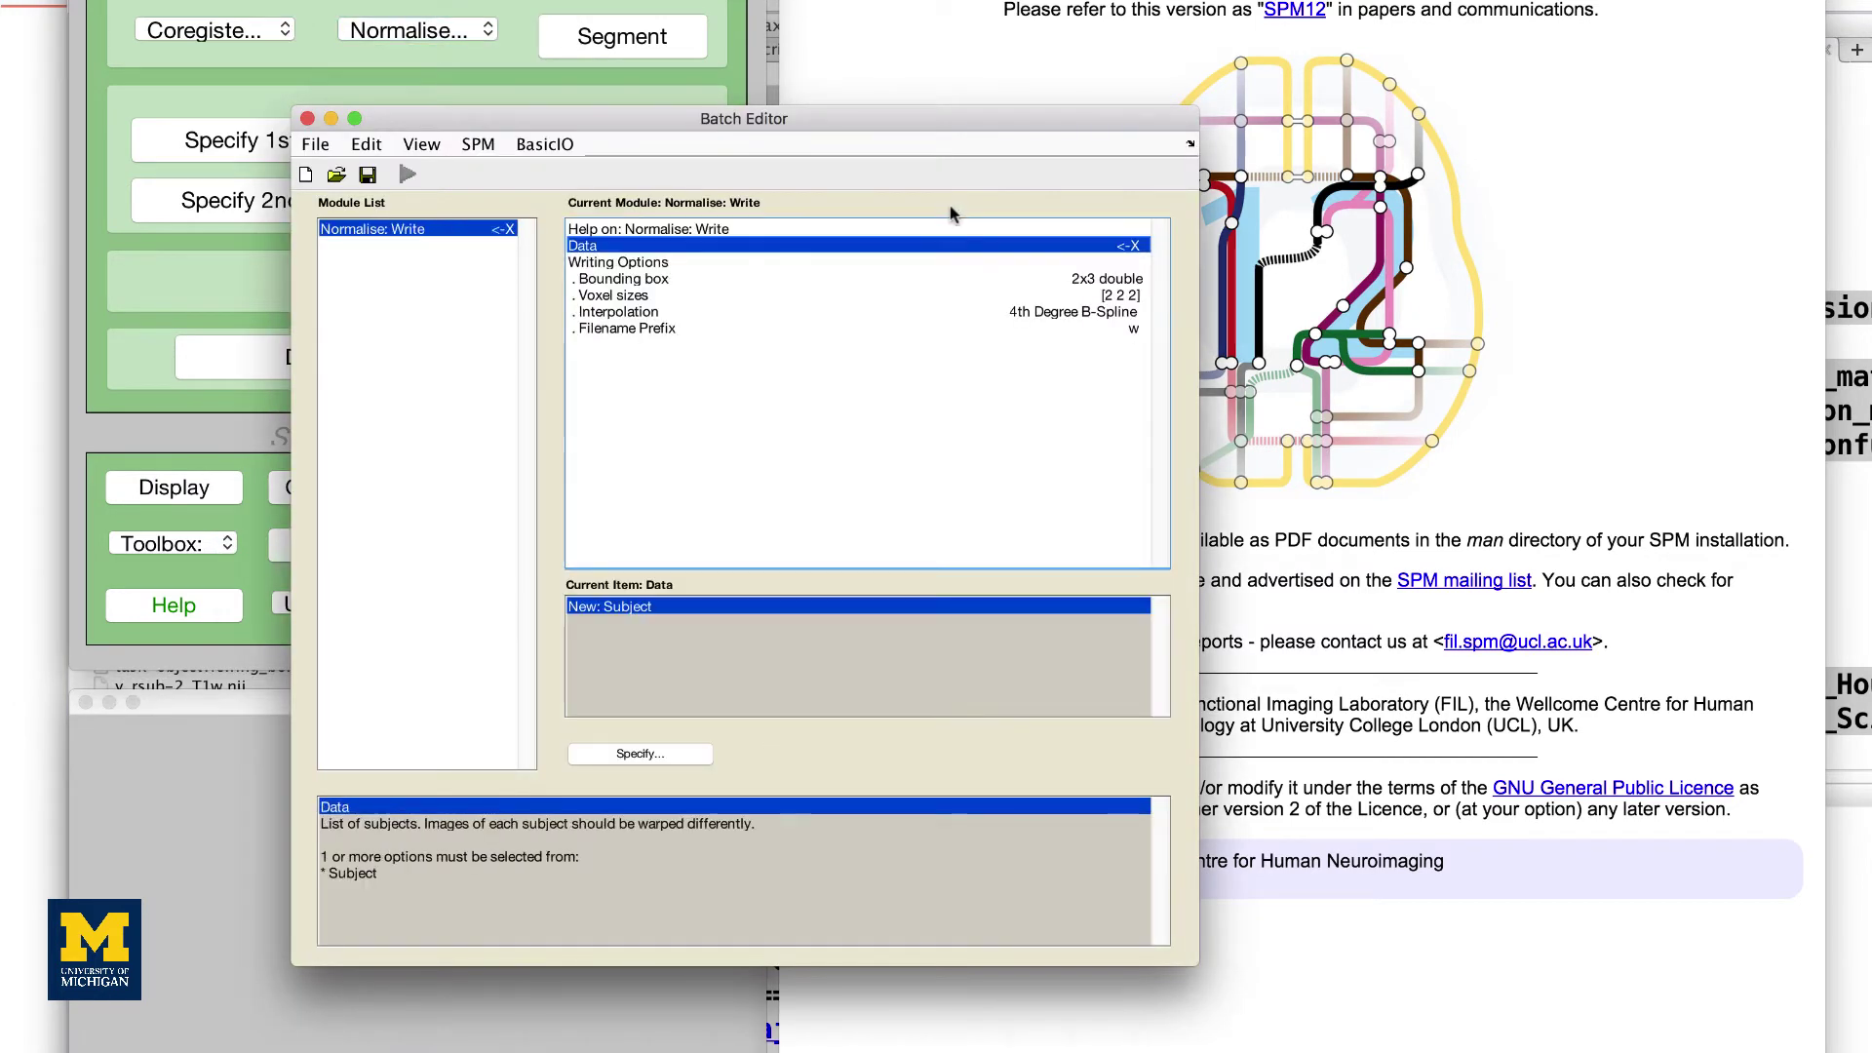
left_click(620, 607)
left_click(621, 607)
left_click(620, 606)
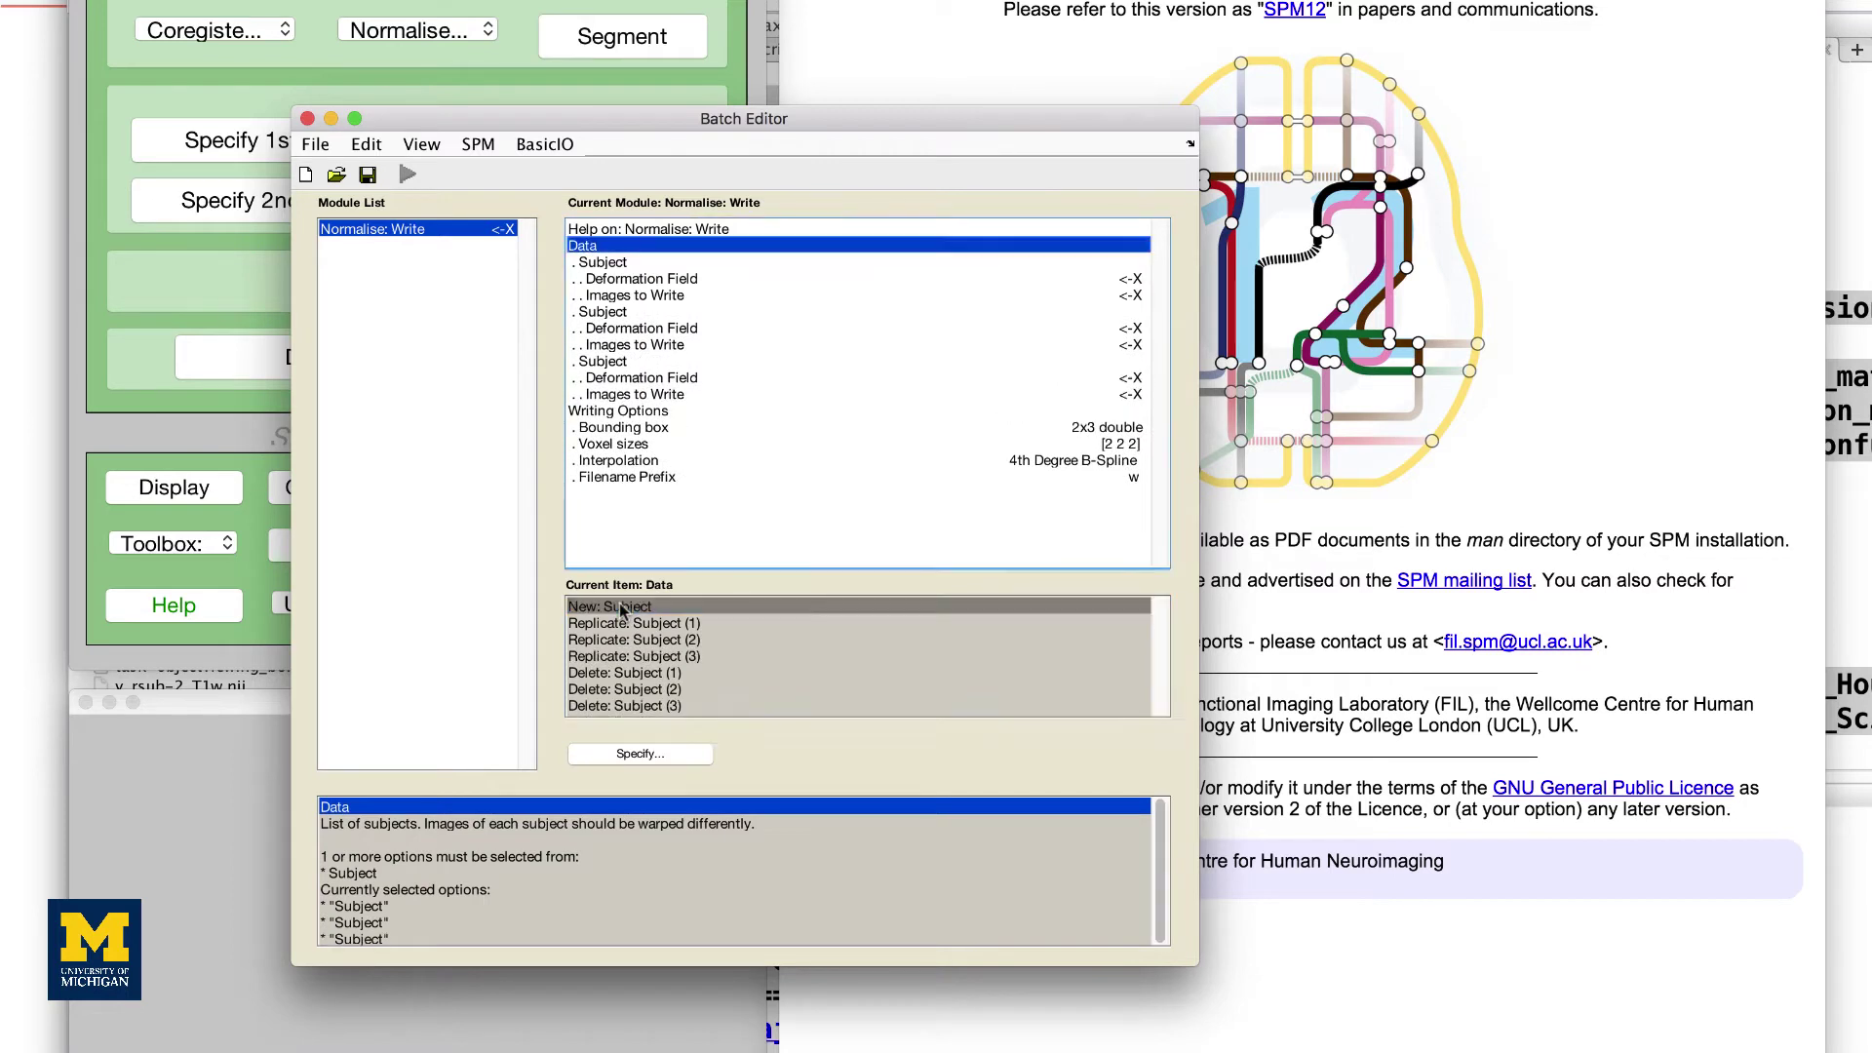
left_click(620, 606)
left_click(620, 607)
left_click(620, 606)
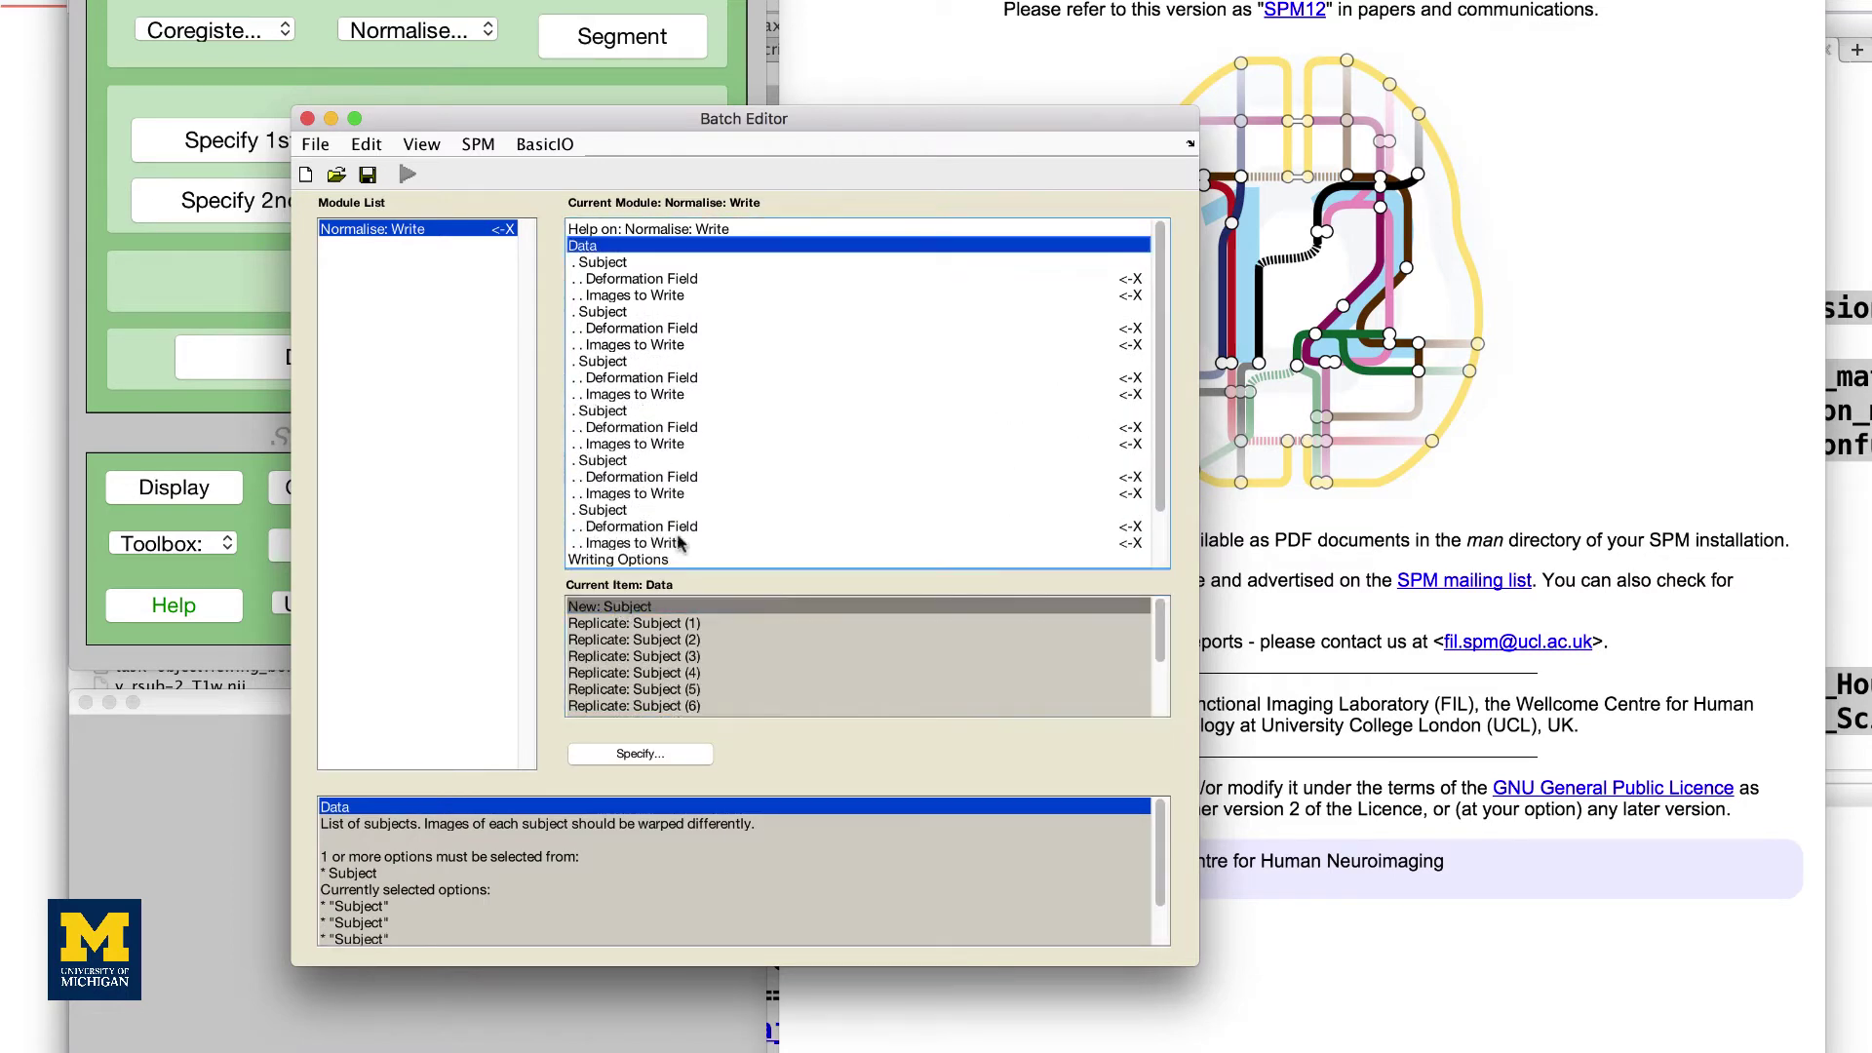
Set subject 1's deformation field to sub-1/anat/y_rsub-1_T1w.nii
left_click(632, 279)
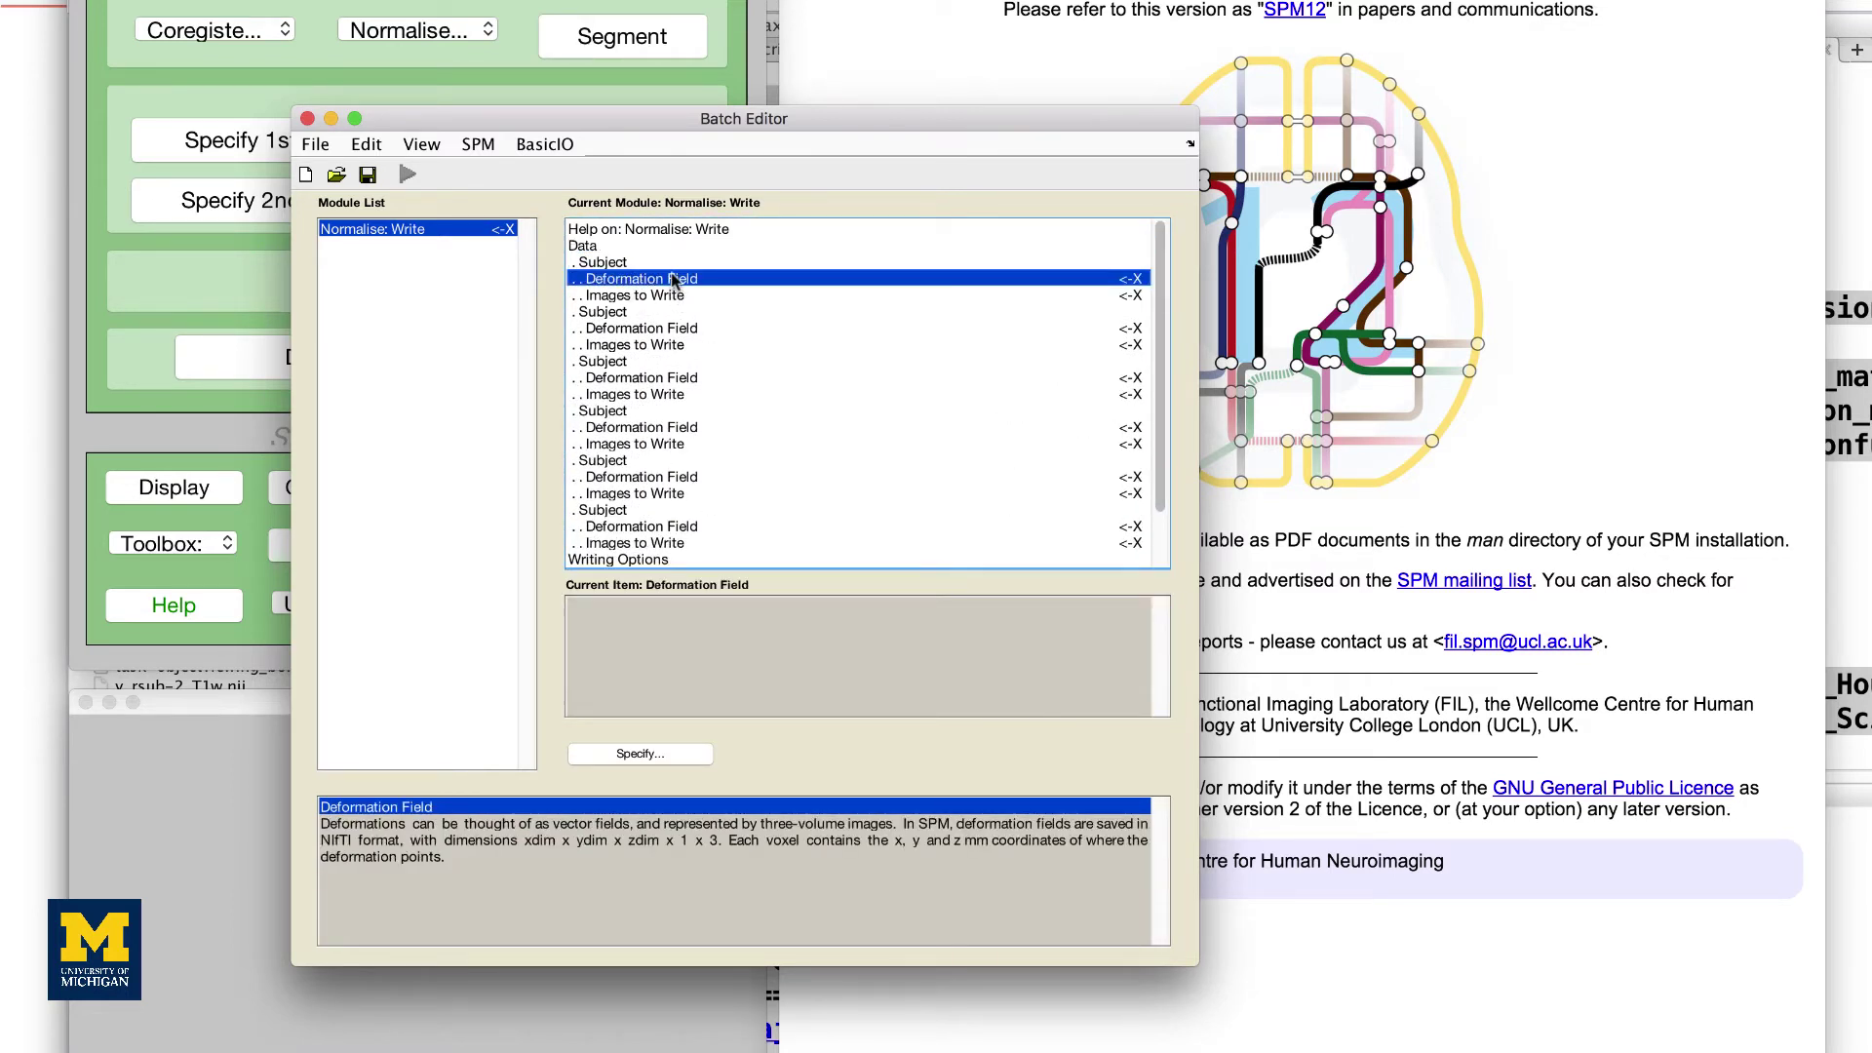
double_click(672, 281)
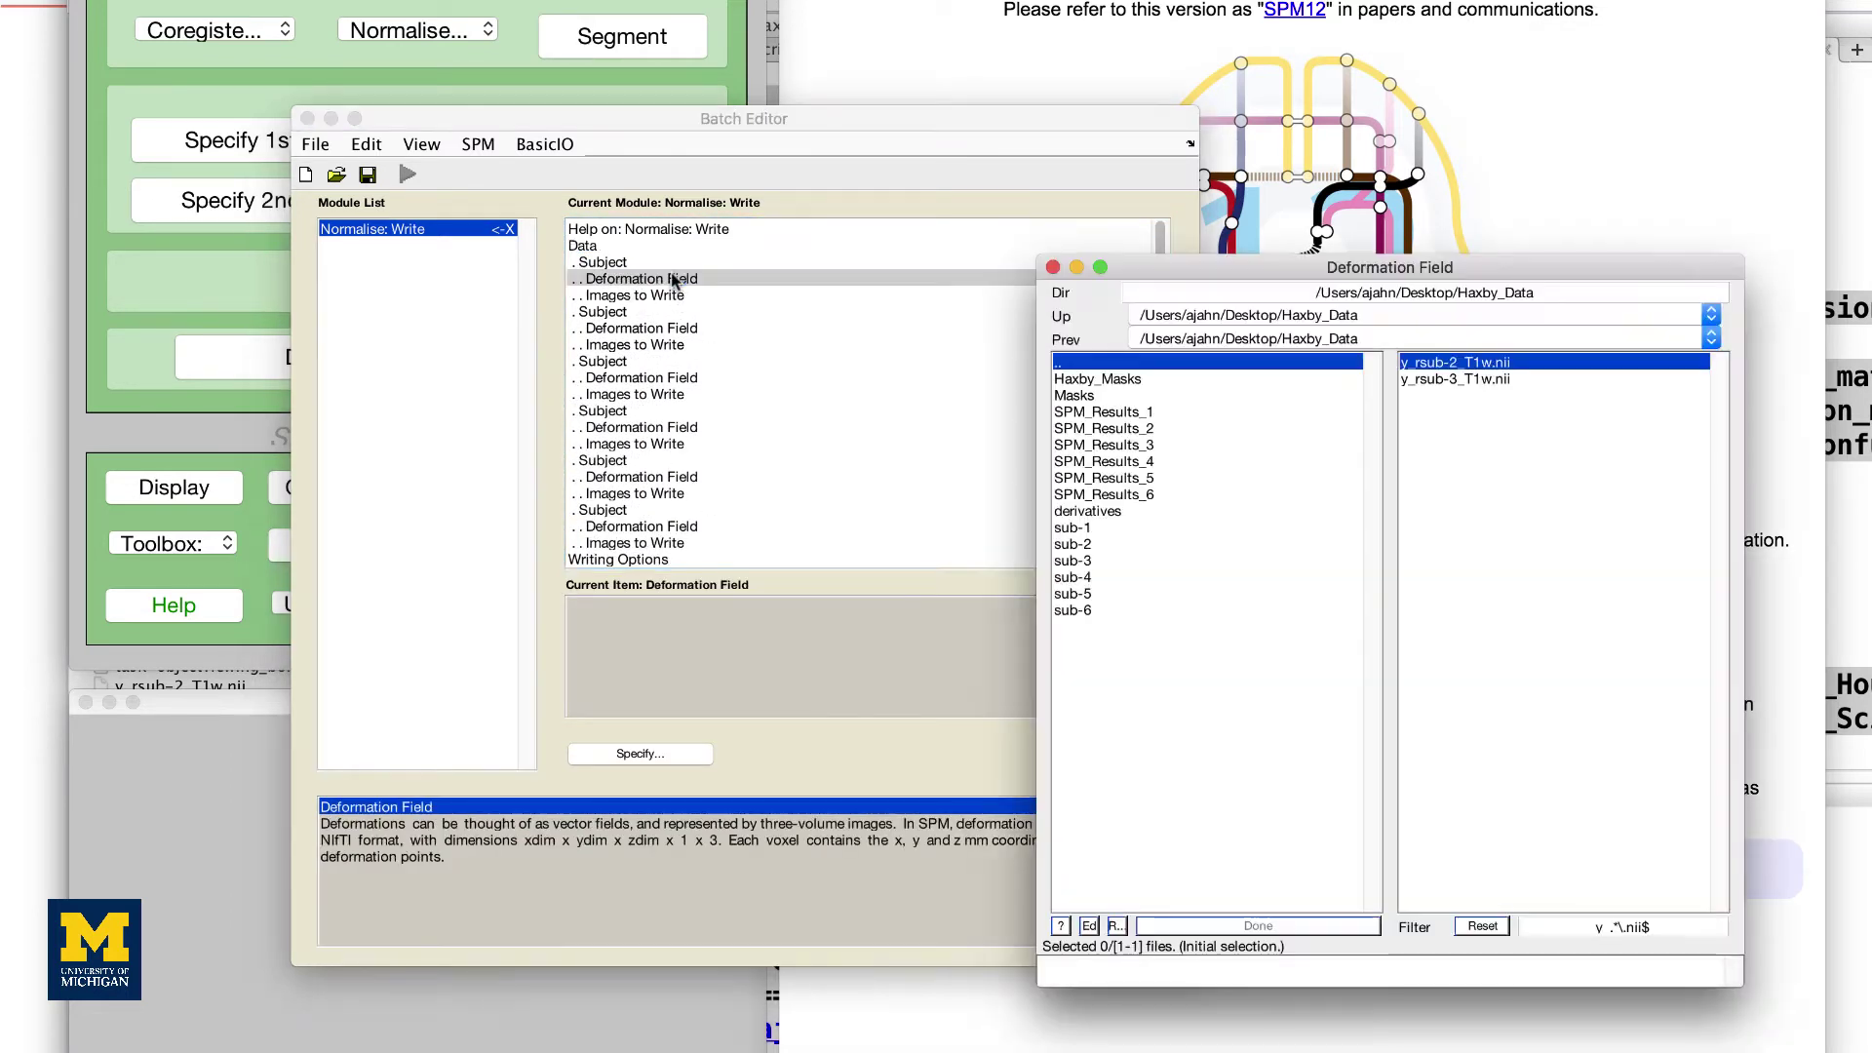
left_click(1090, 530)
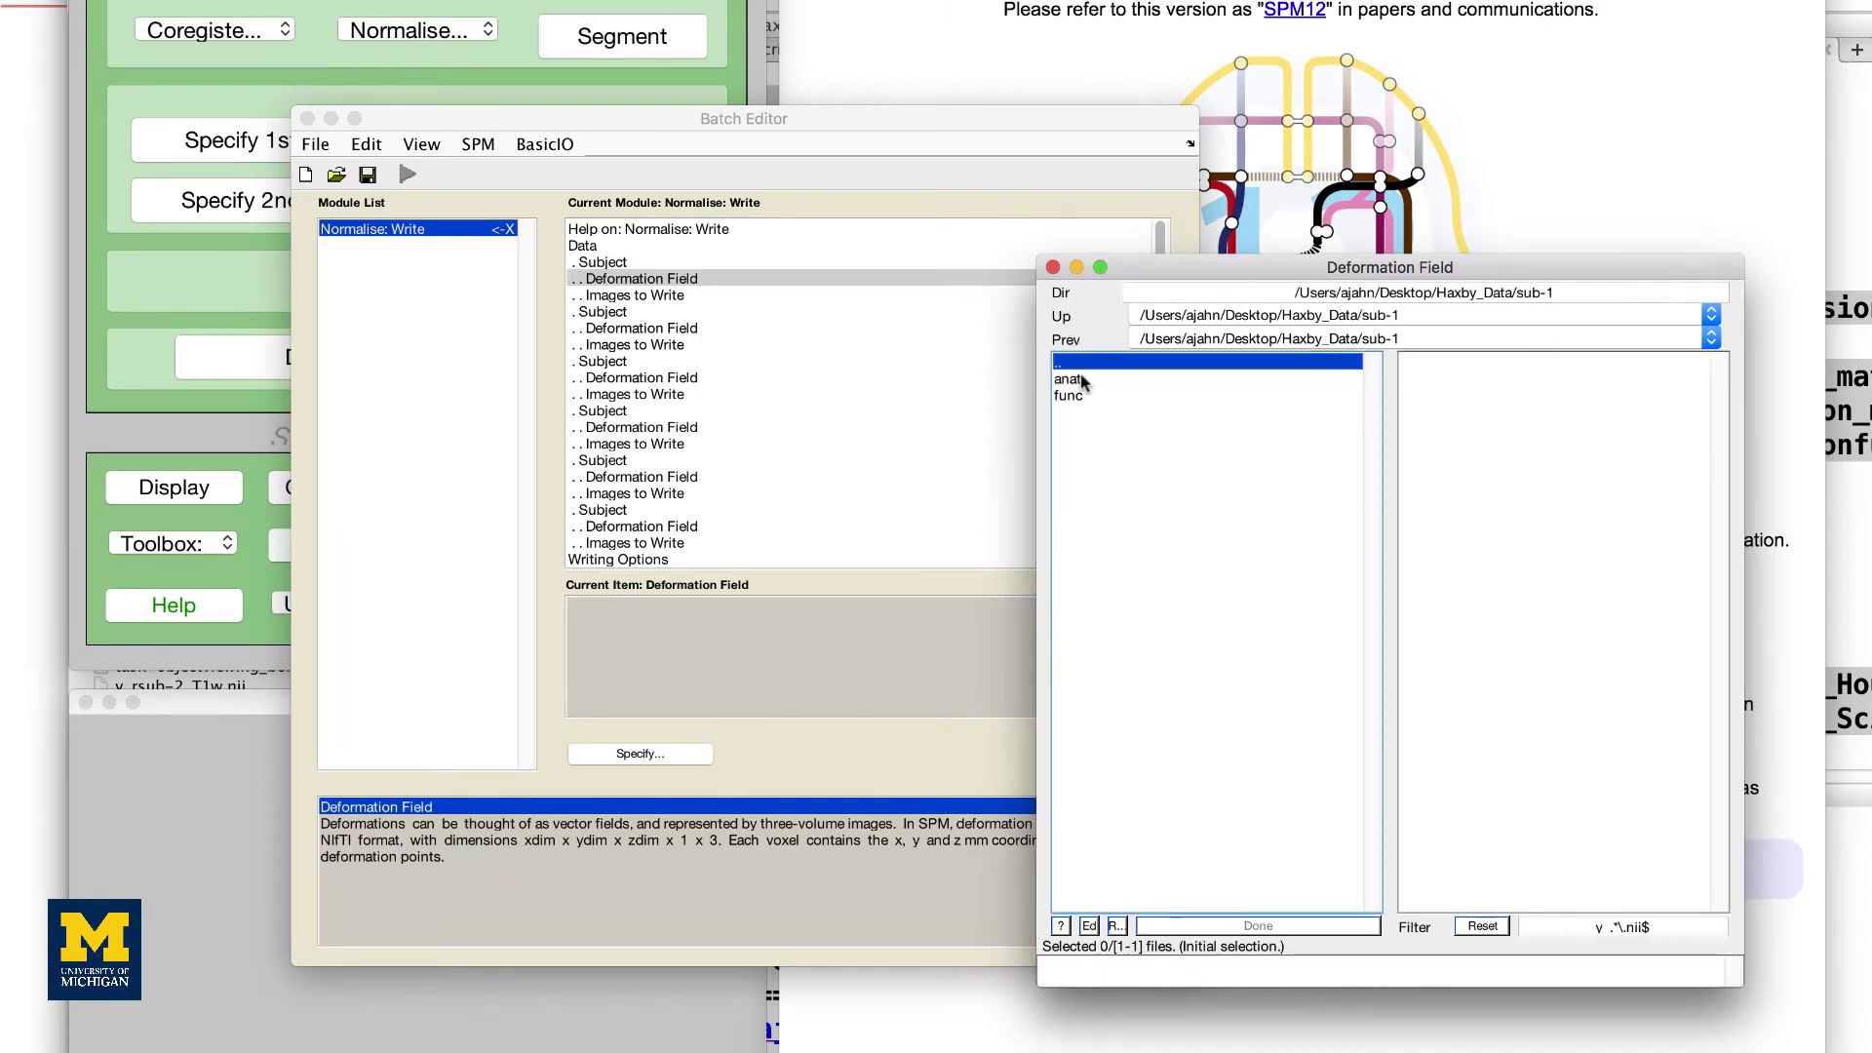
left_click(1073, 379)
left_click(1405, 363)
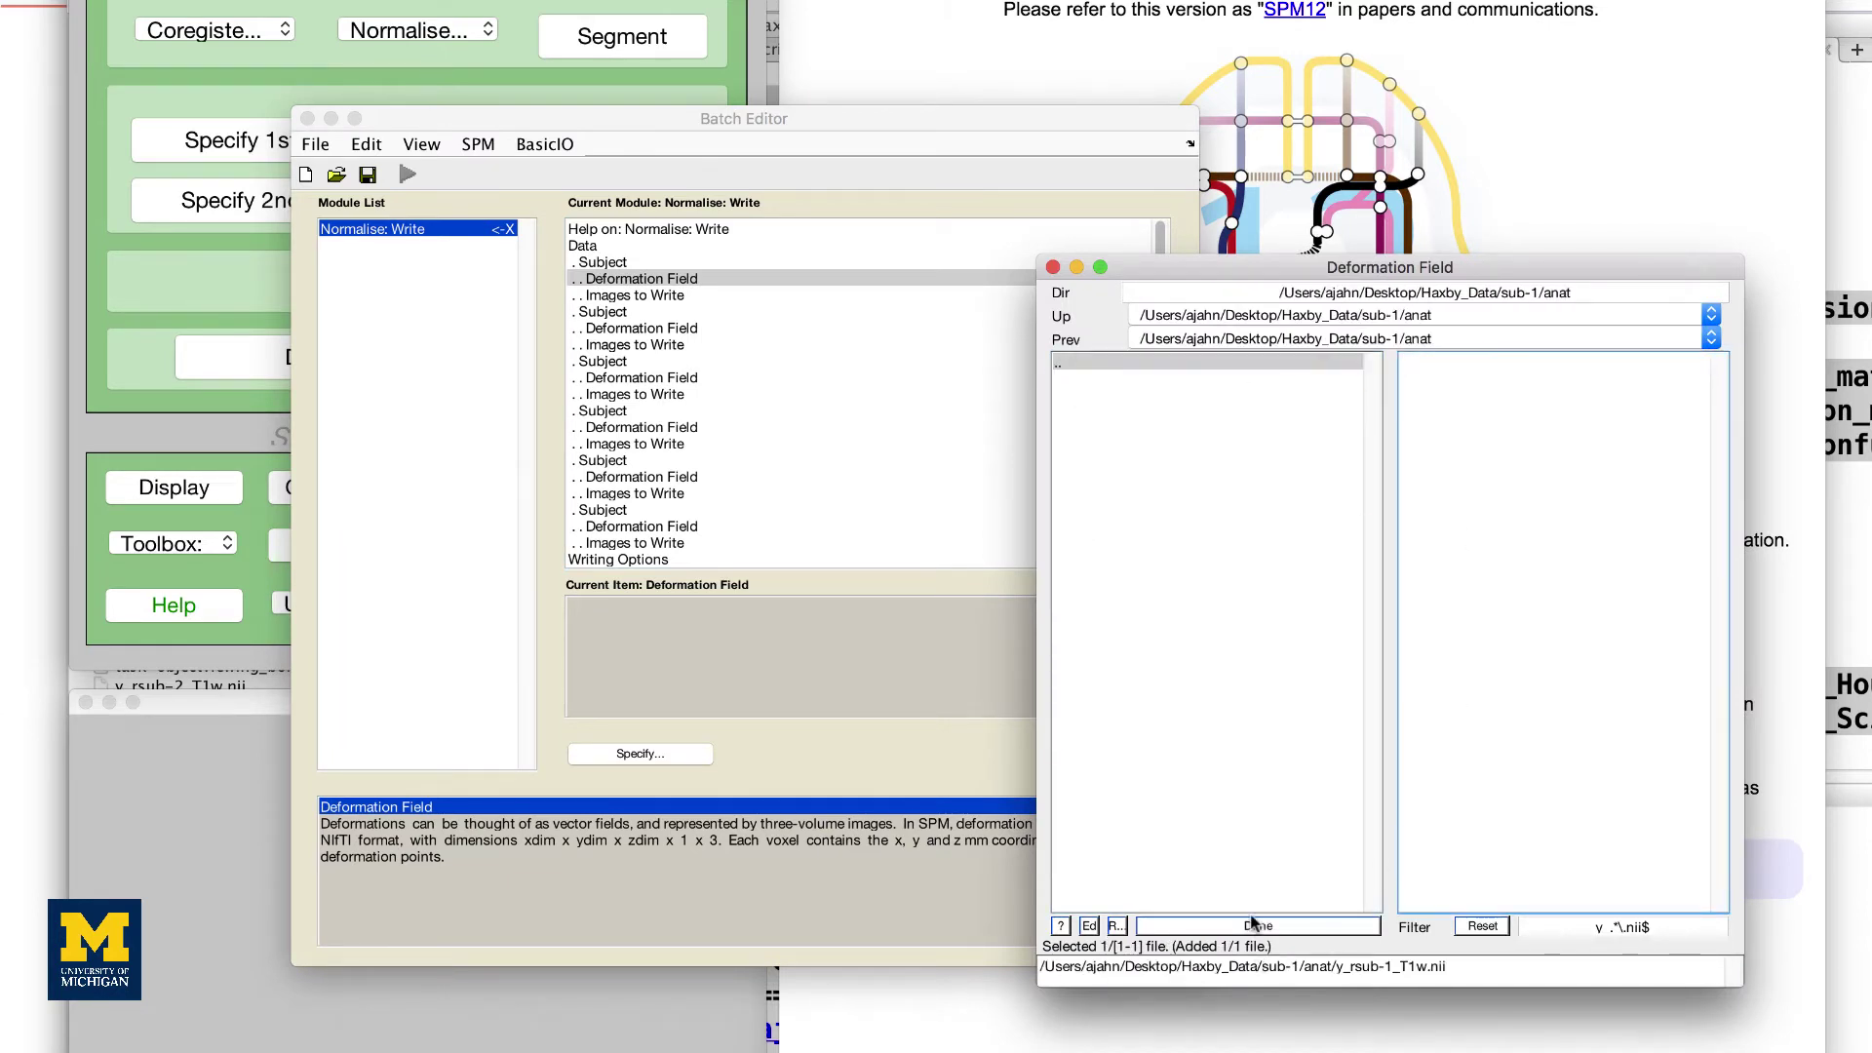
left_click(1258, 926)
Set subject 1's image to write to SPM_Results_1/res_accuracy_minus_chance.nii
left_click(698, 293)
double_click(699, 289)
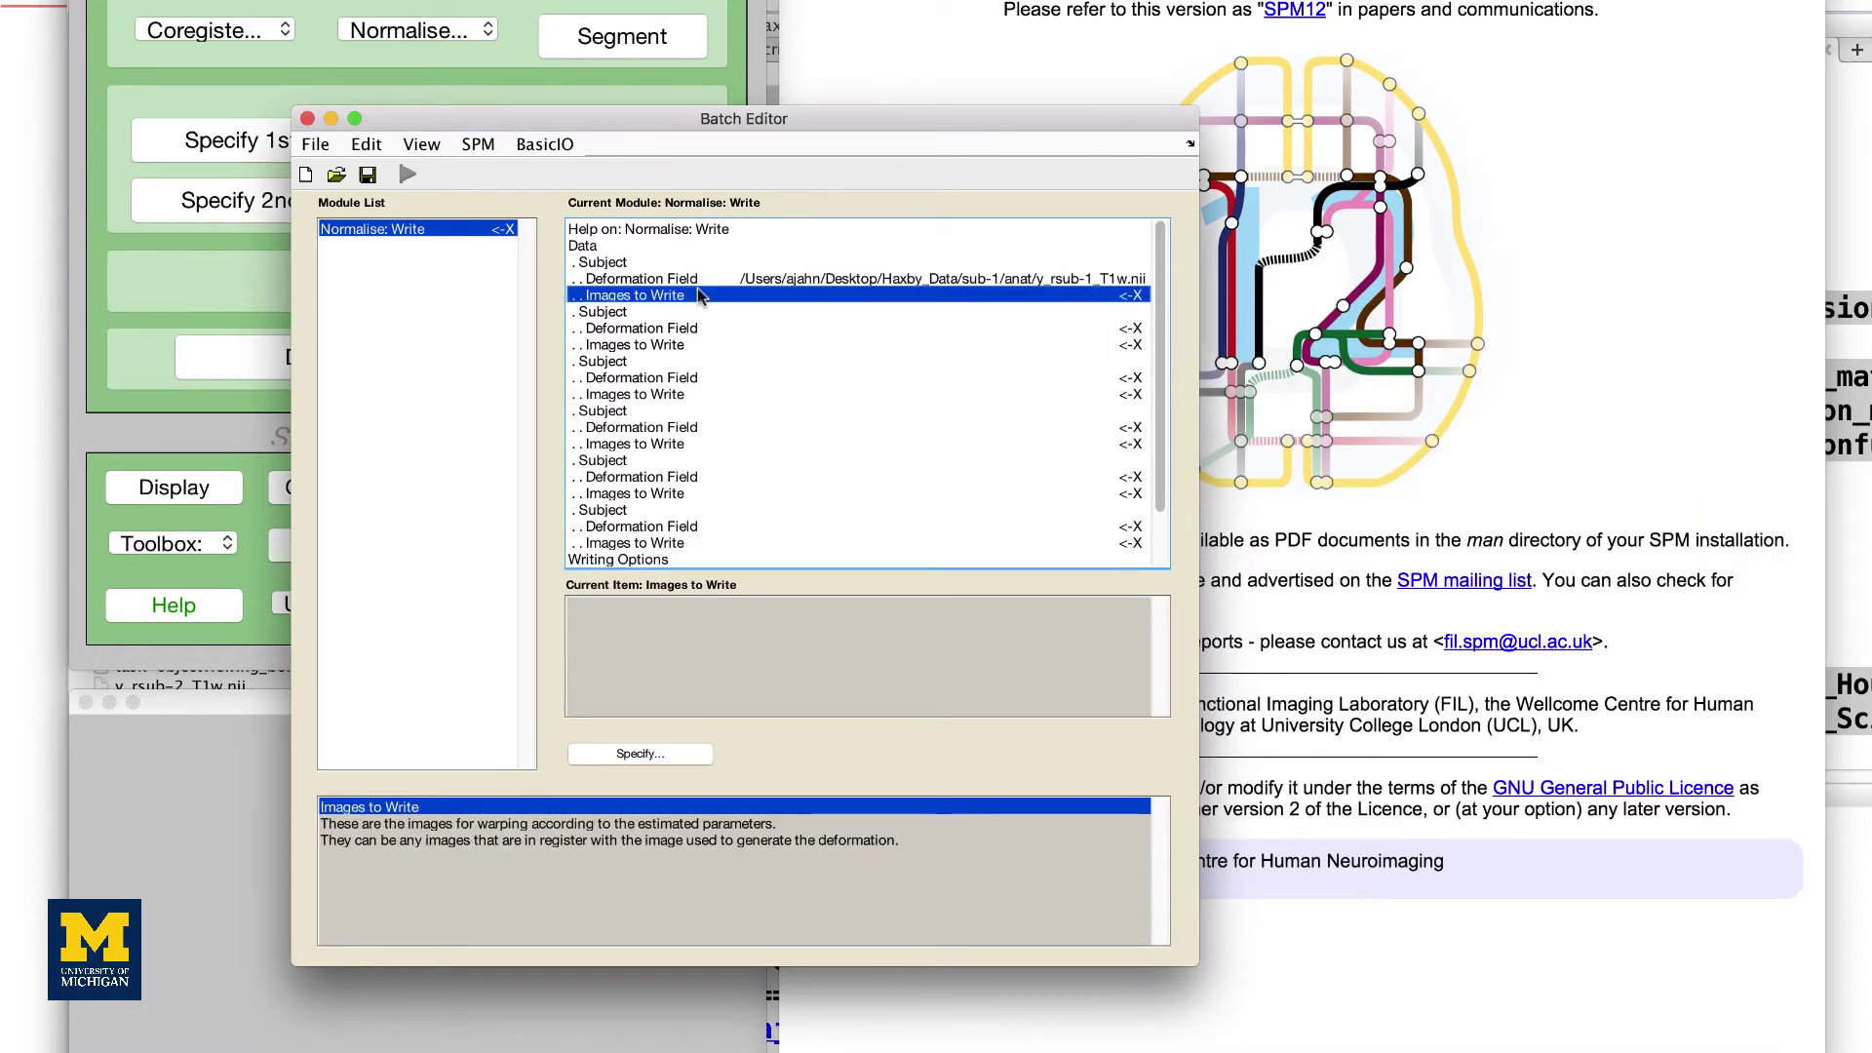
left_click(1105, 411)
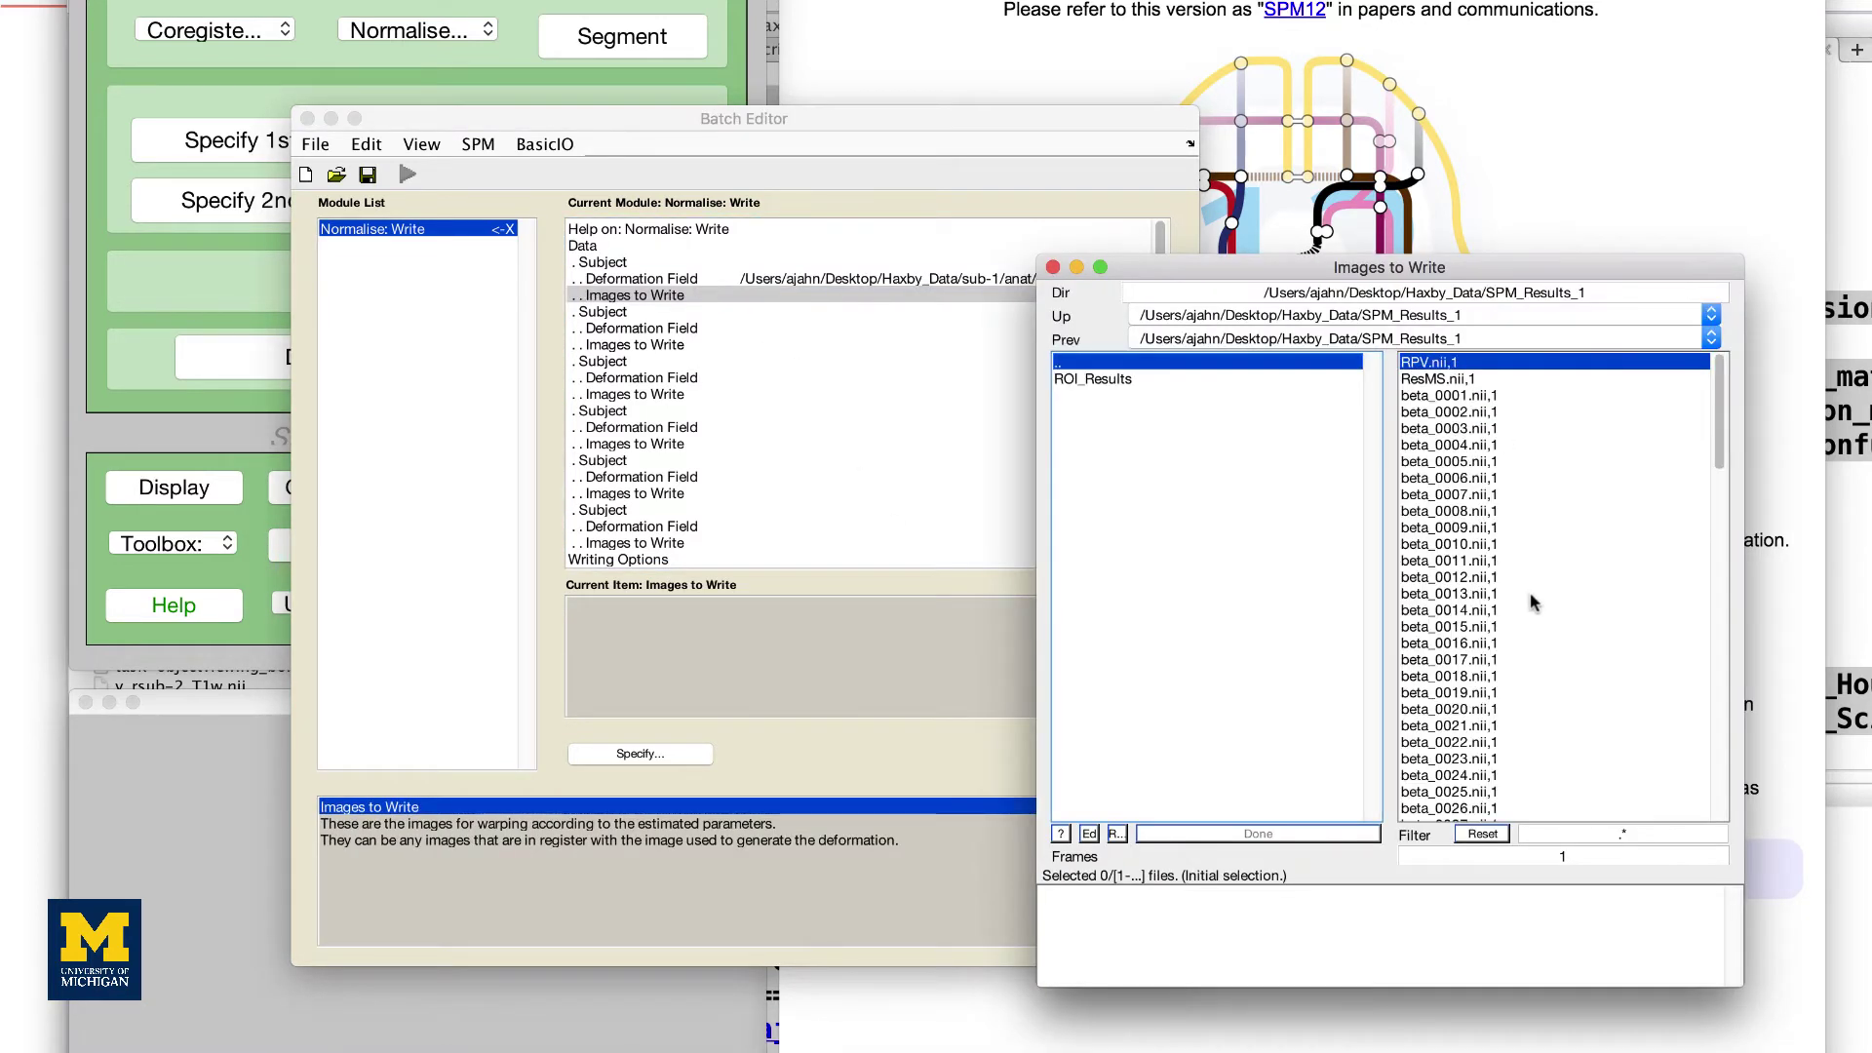
scroll(1531, 603, "down", 15)
left_click(1492, 799)
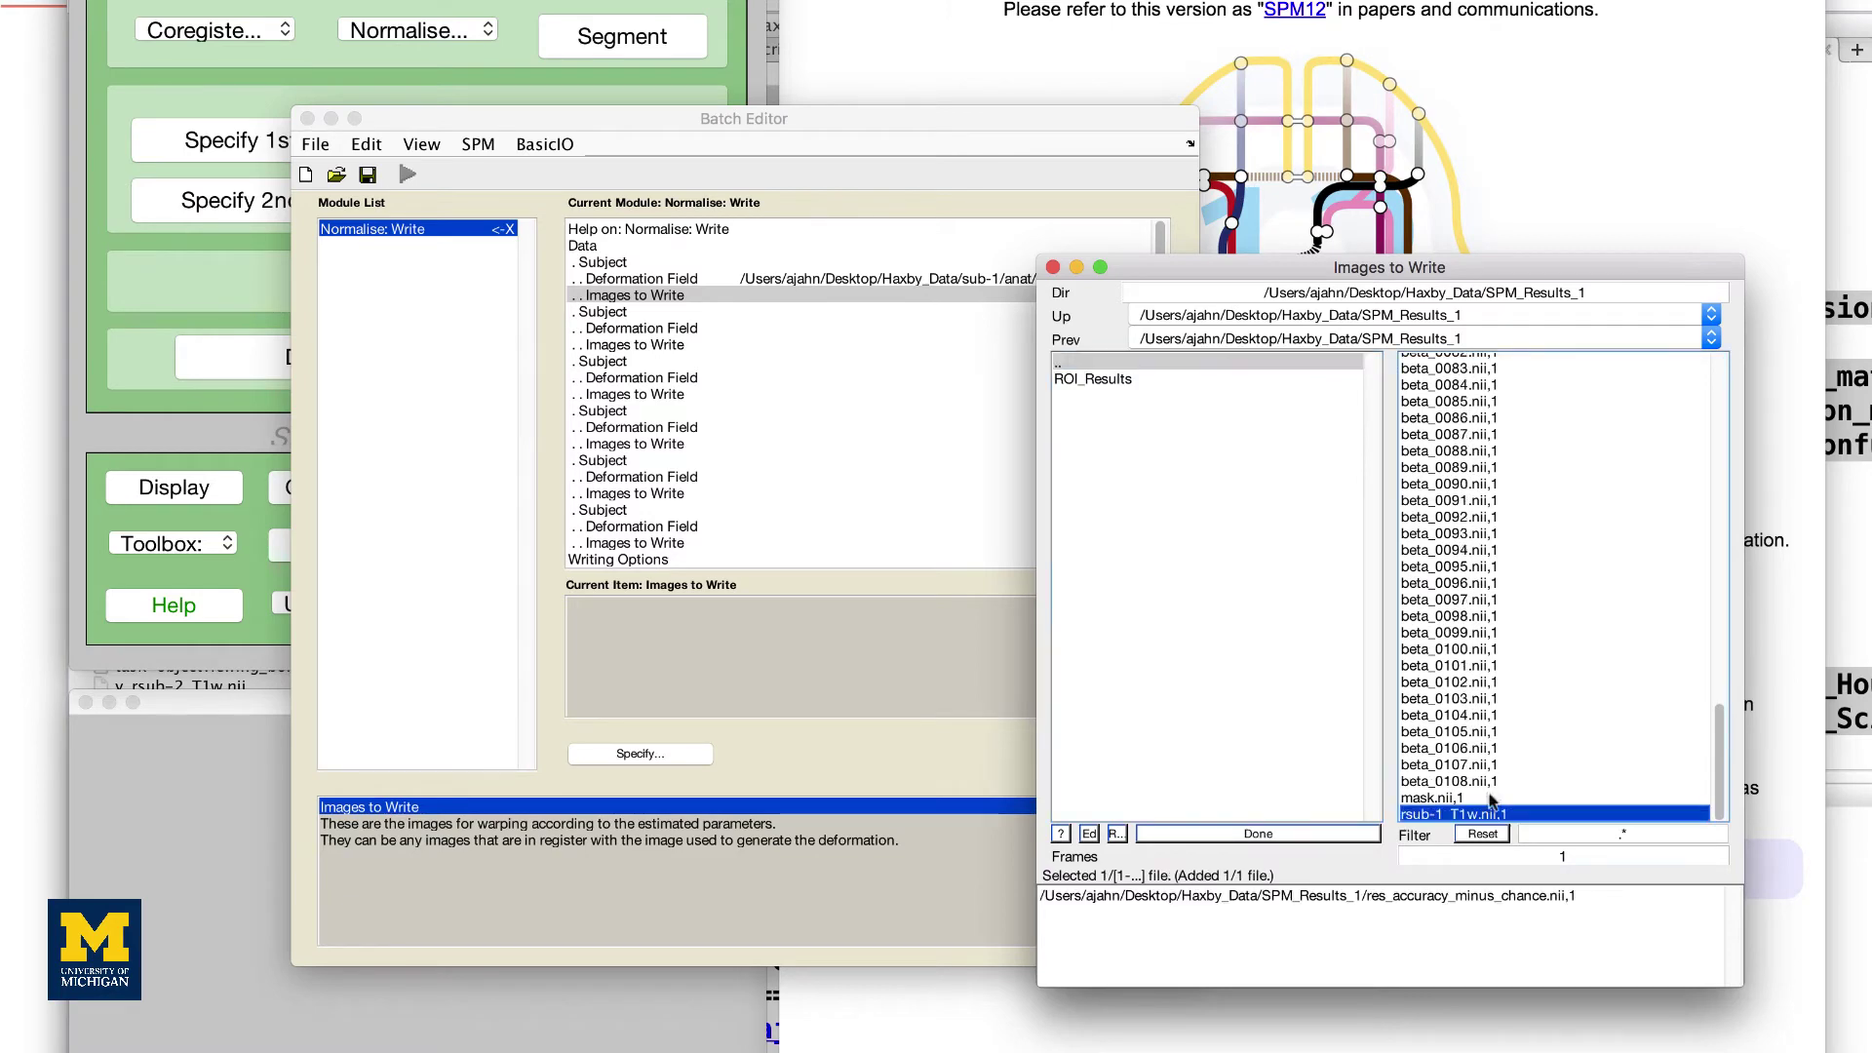
left_click(1289, 835)
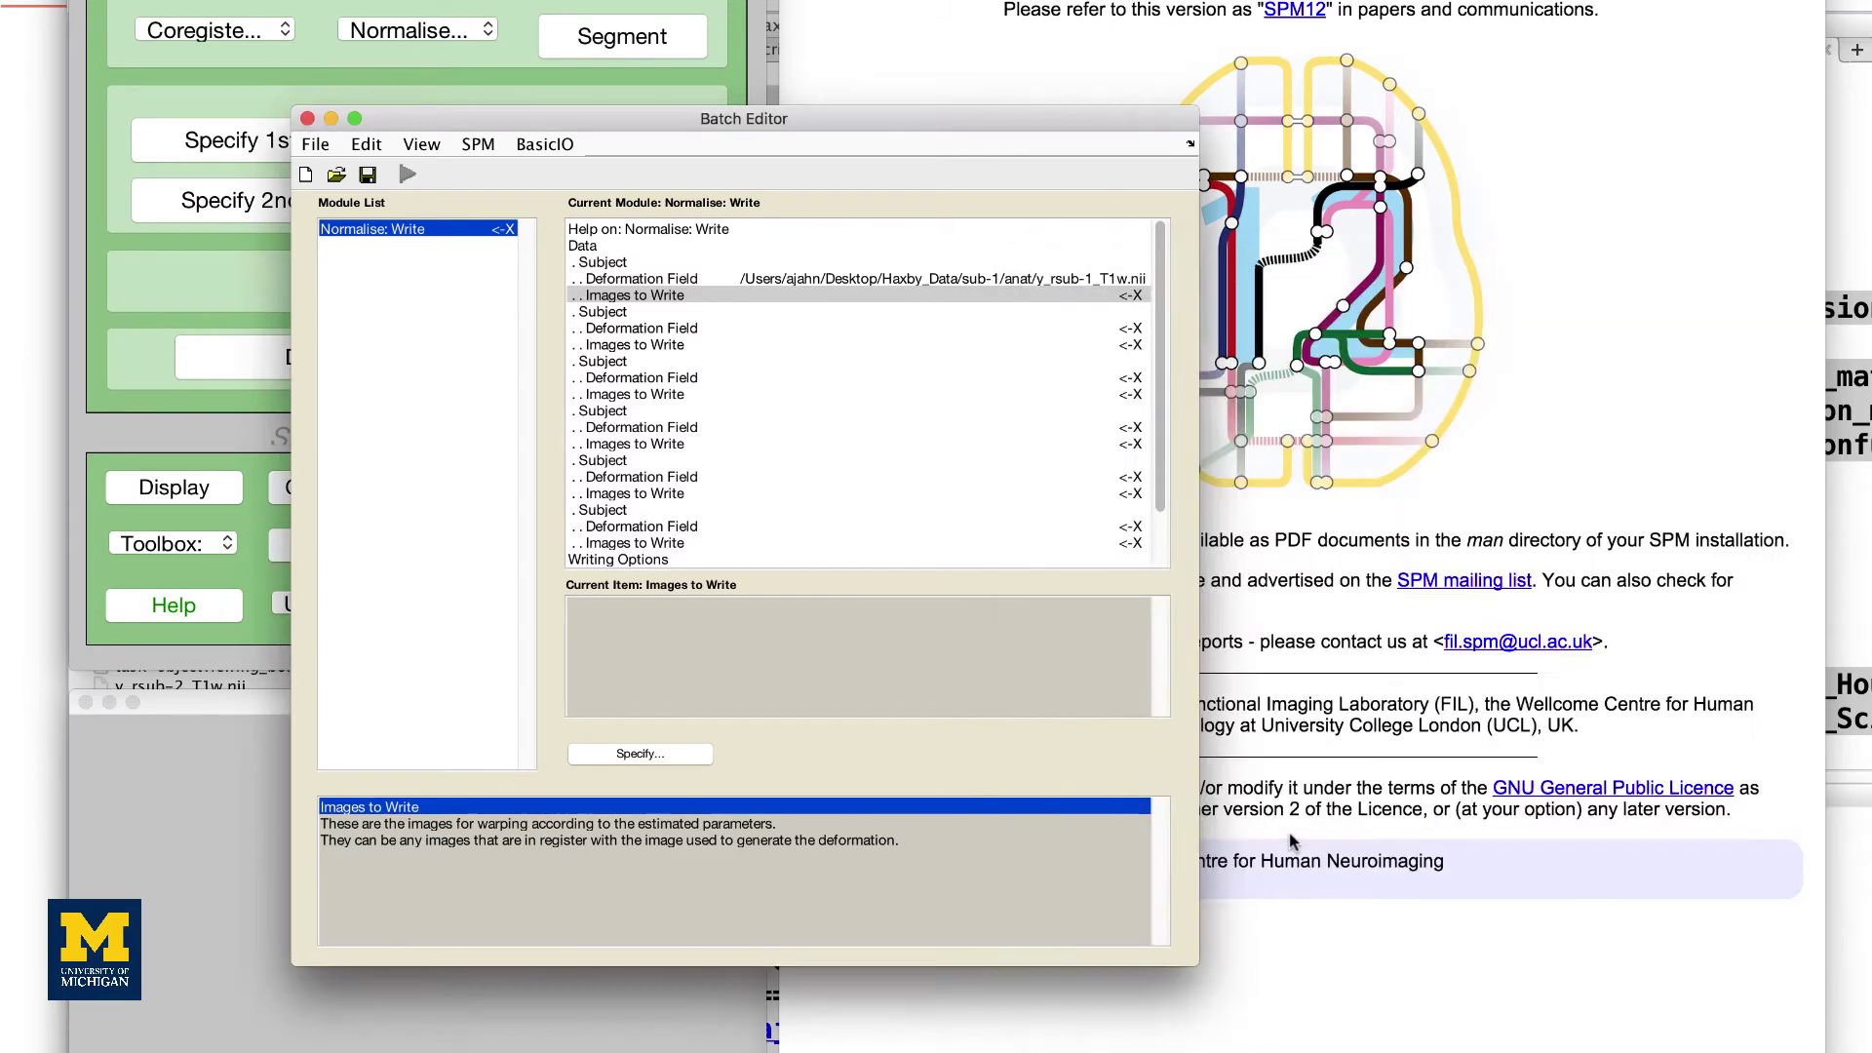
Give subject 2 the y_rsub-2_T1w.nii deformation field and SPM_Results_2 res_accuracy_minus_chance.nii image
double_click(669, 329)
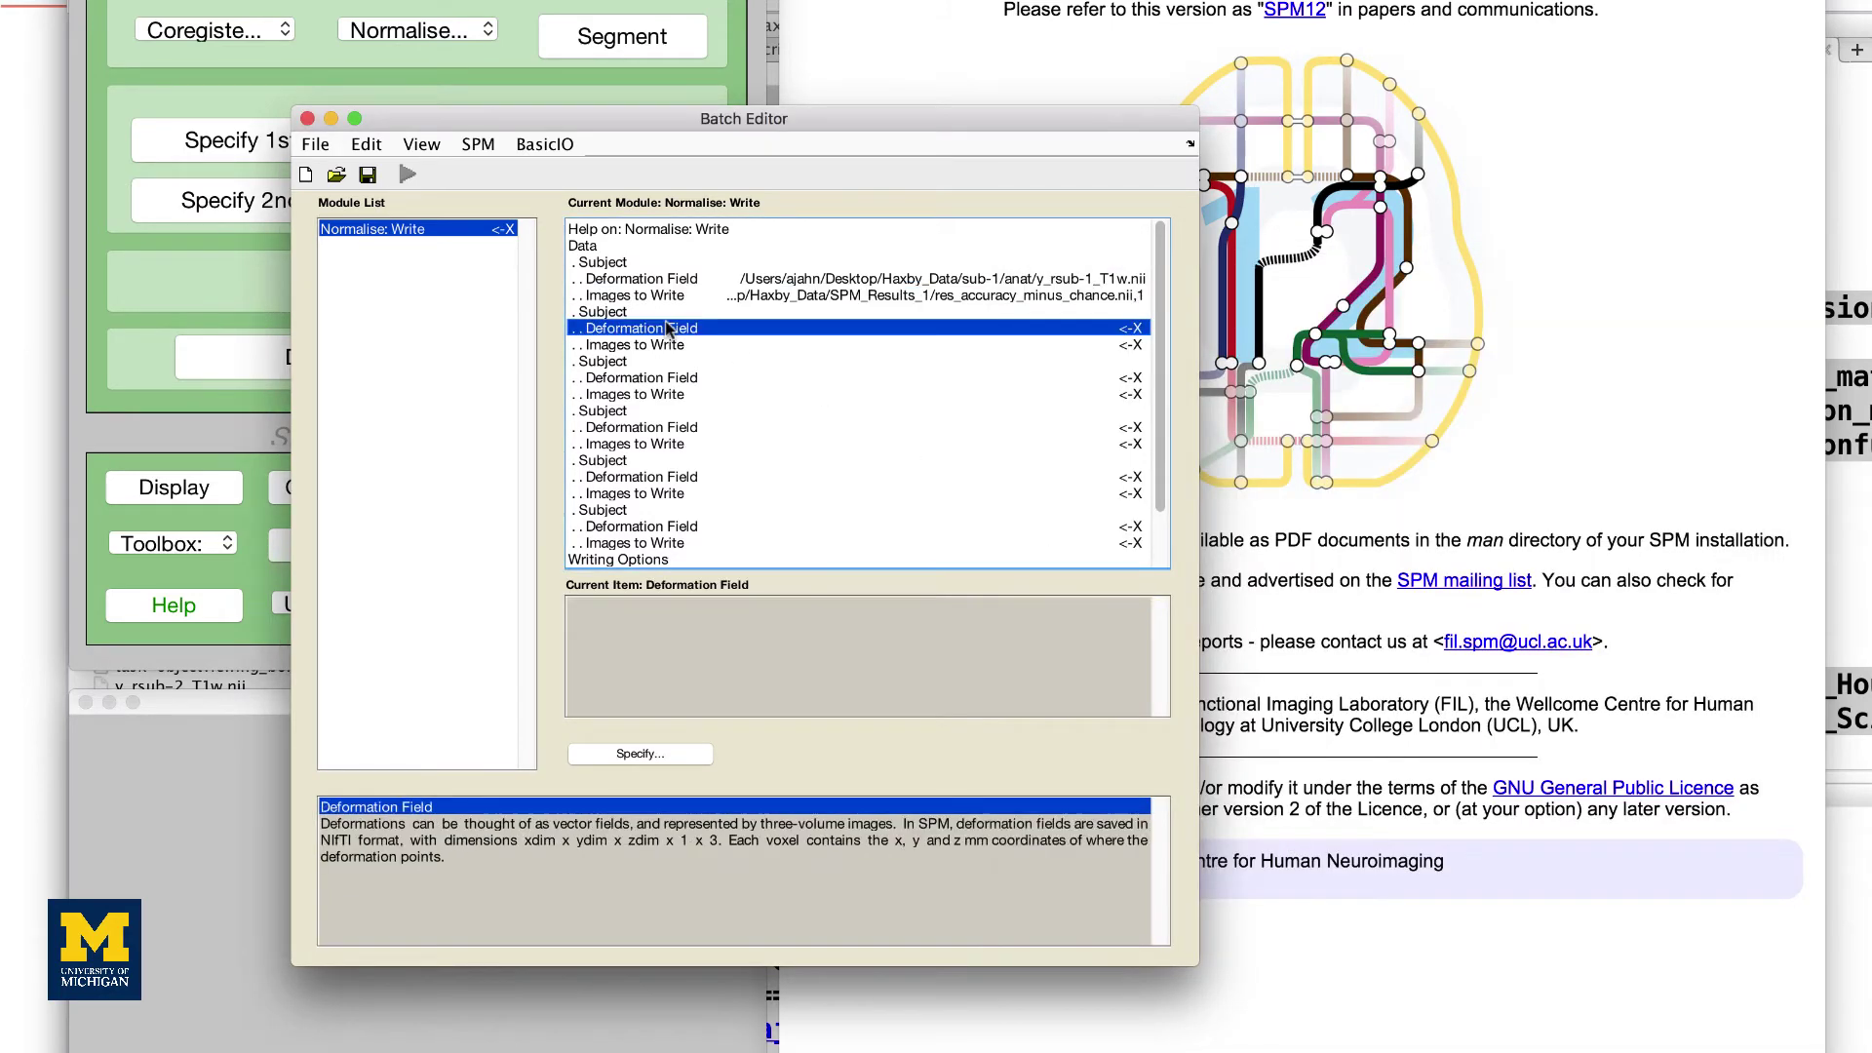
double_click(1105, 541)
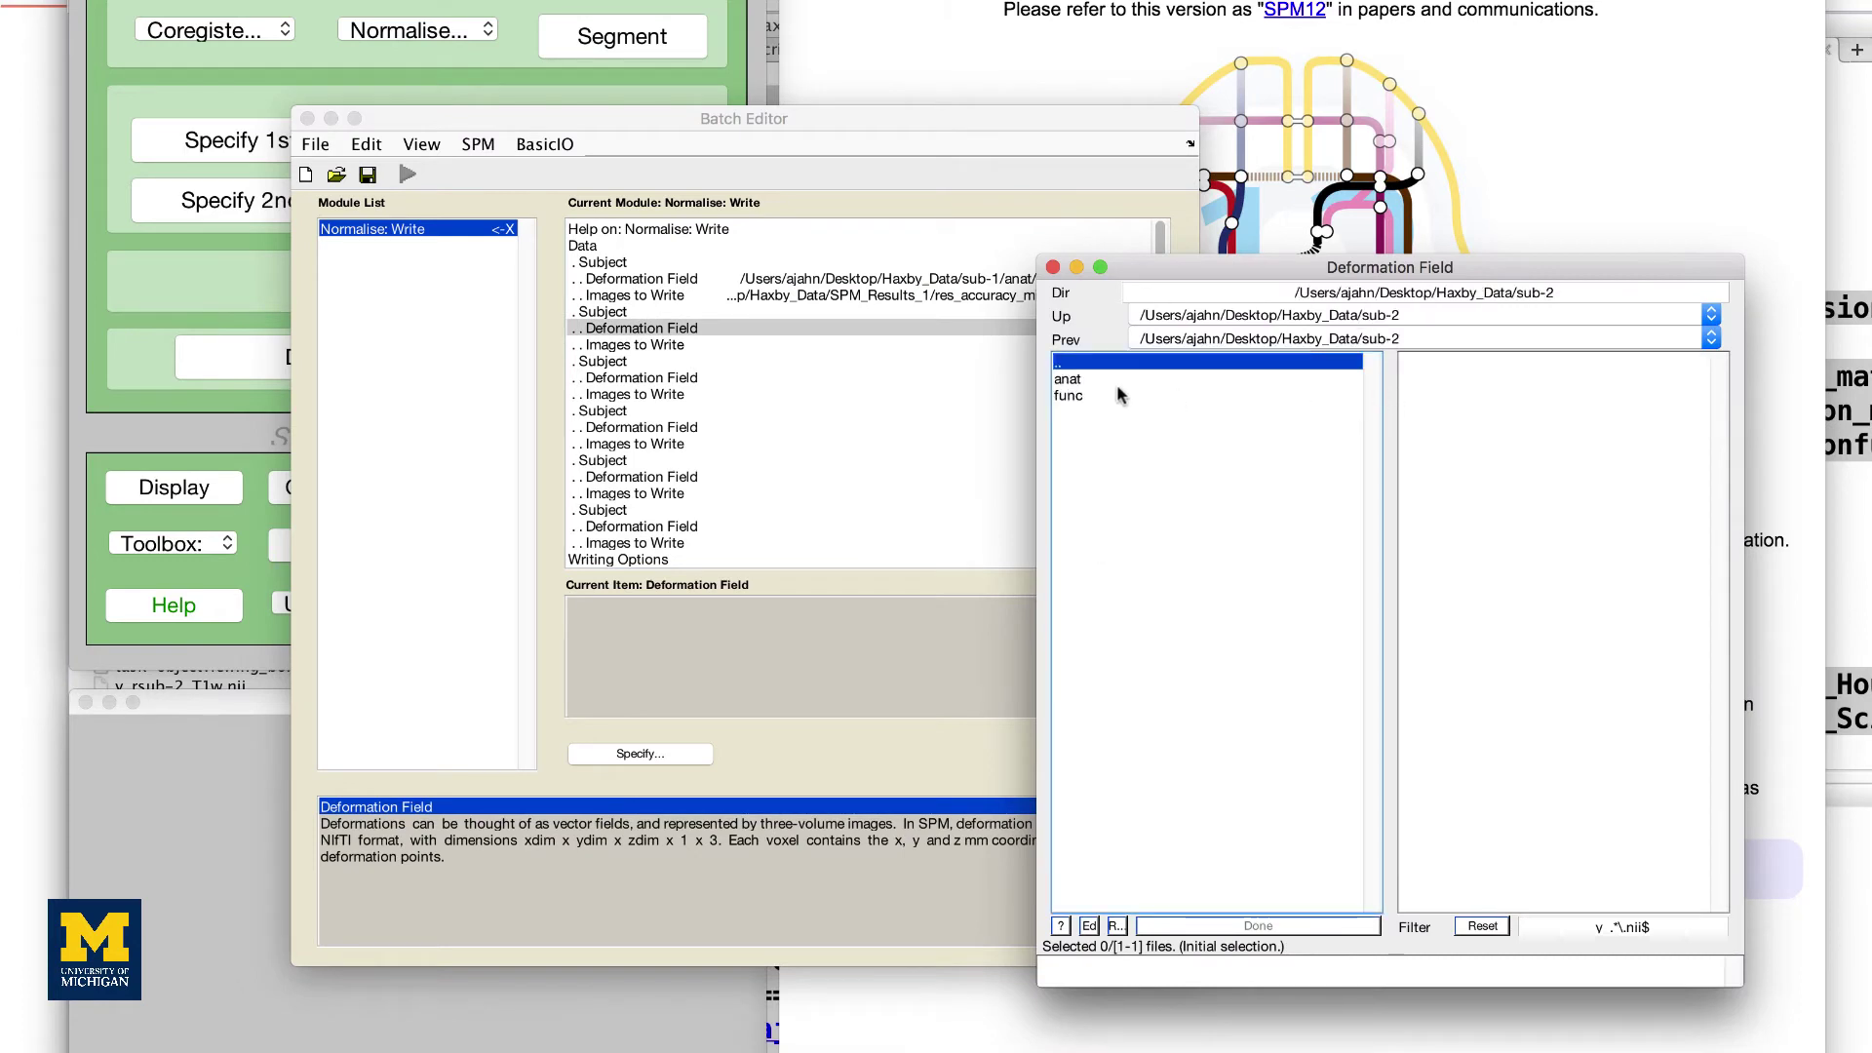
double_click(1069, 380)
left_click(1433, 363)
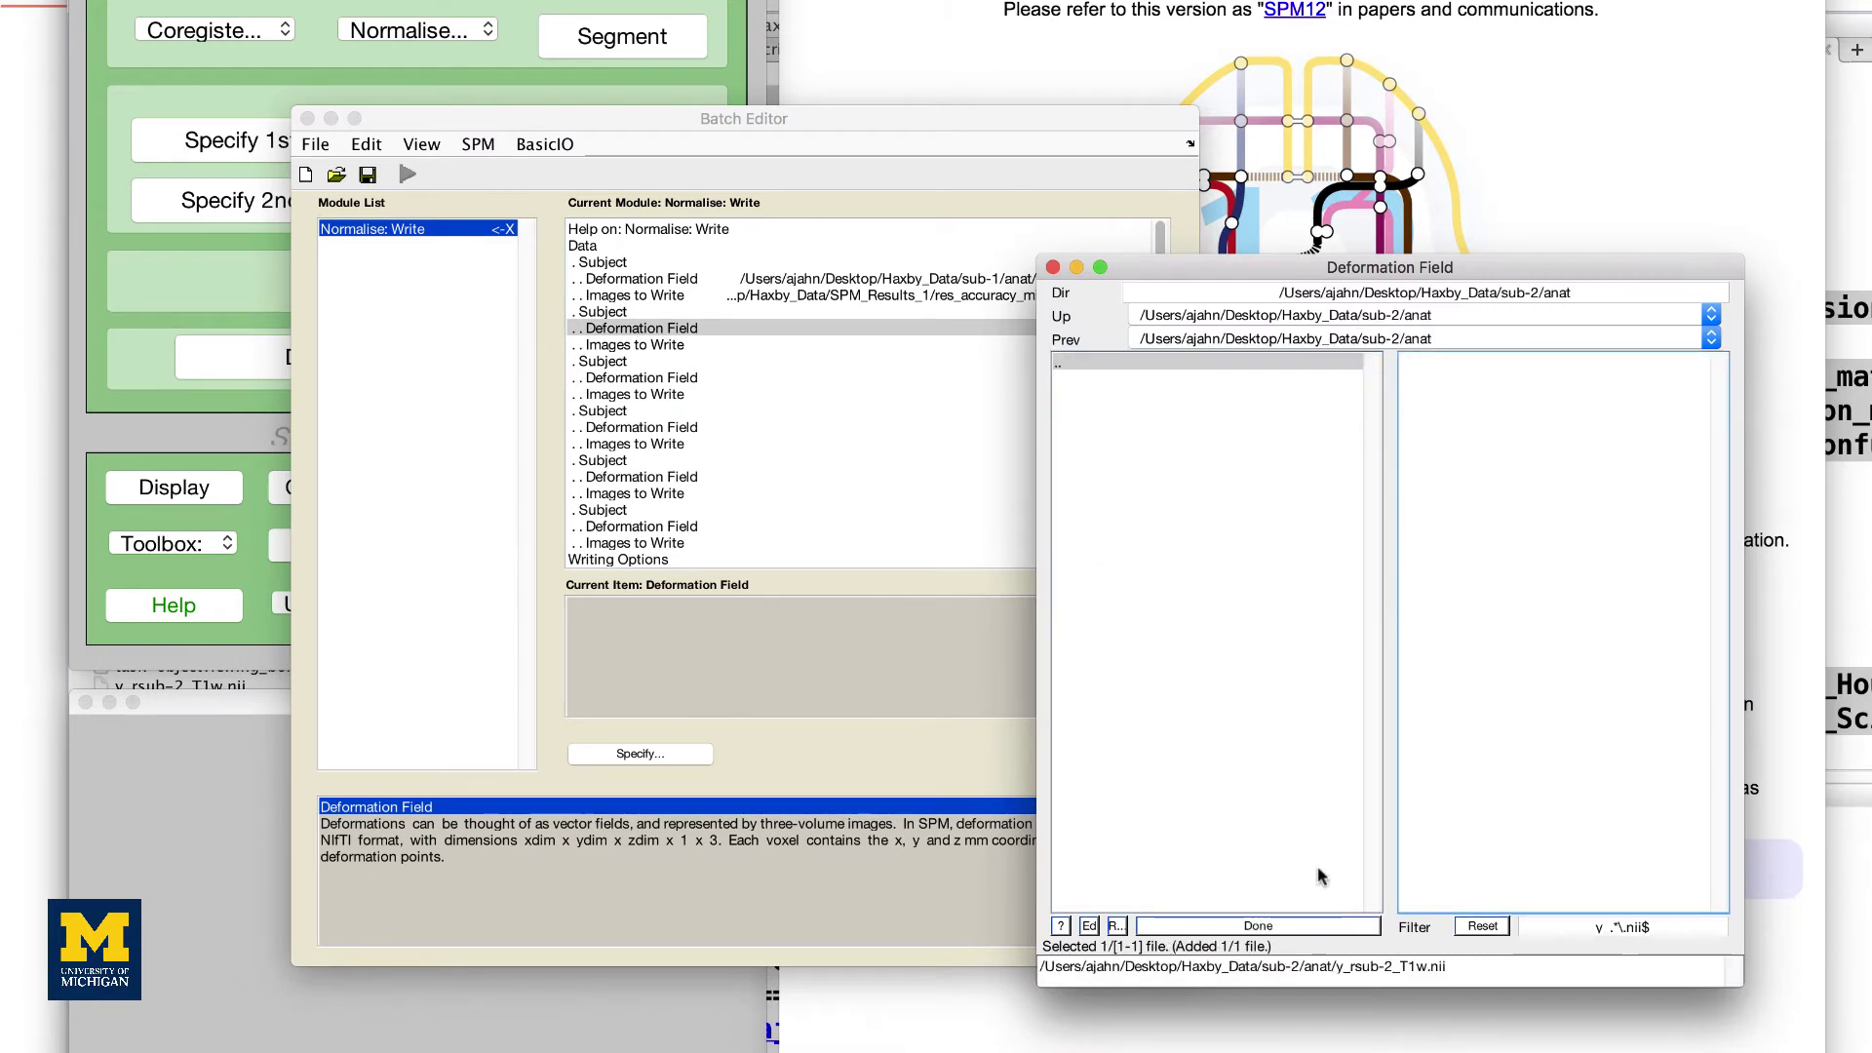
left_click(1258, 926)
double_click(687, 346)
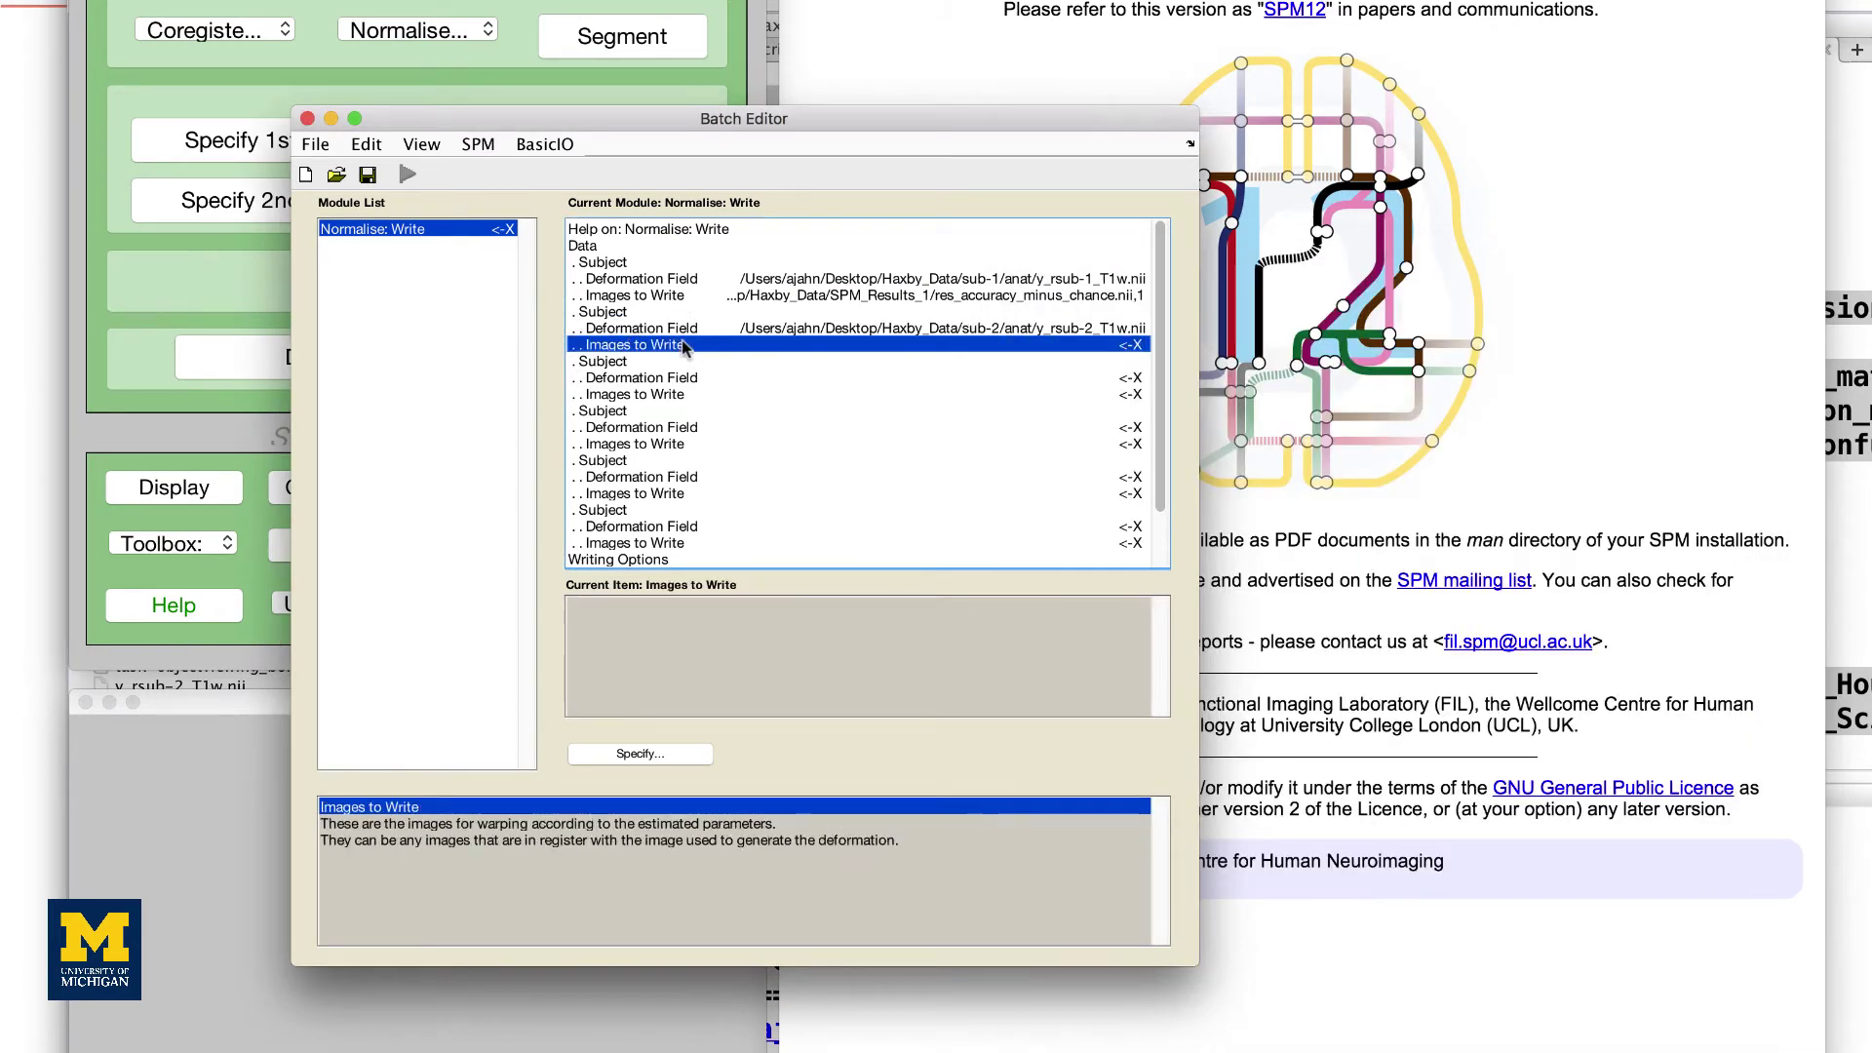
left_click(1139, 430)
double_click(1139, 430)
scroll(1536, 566, "down", 10)
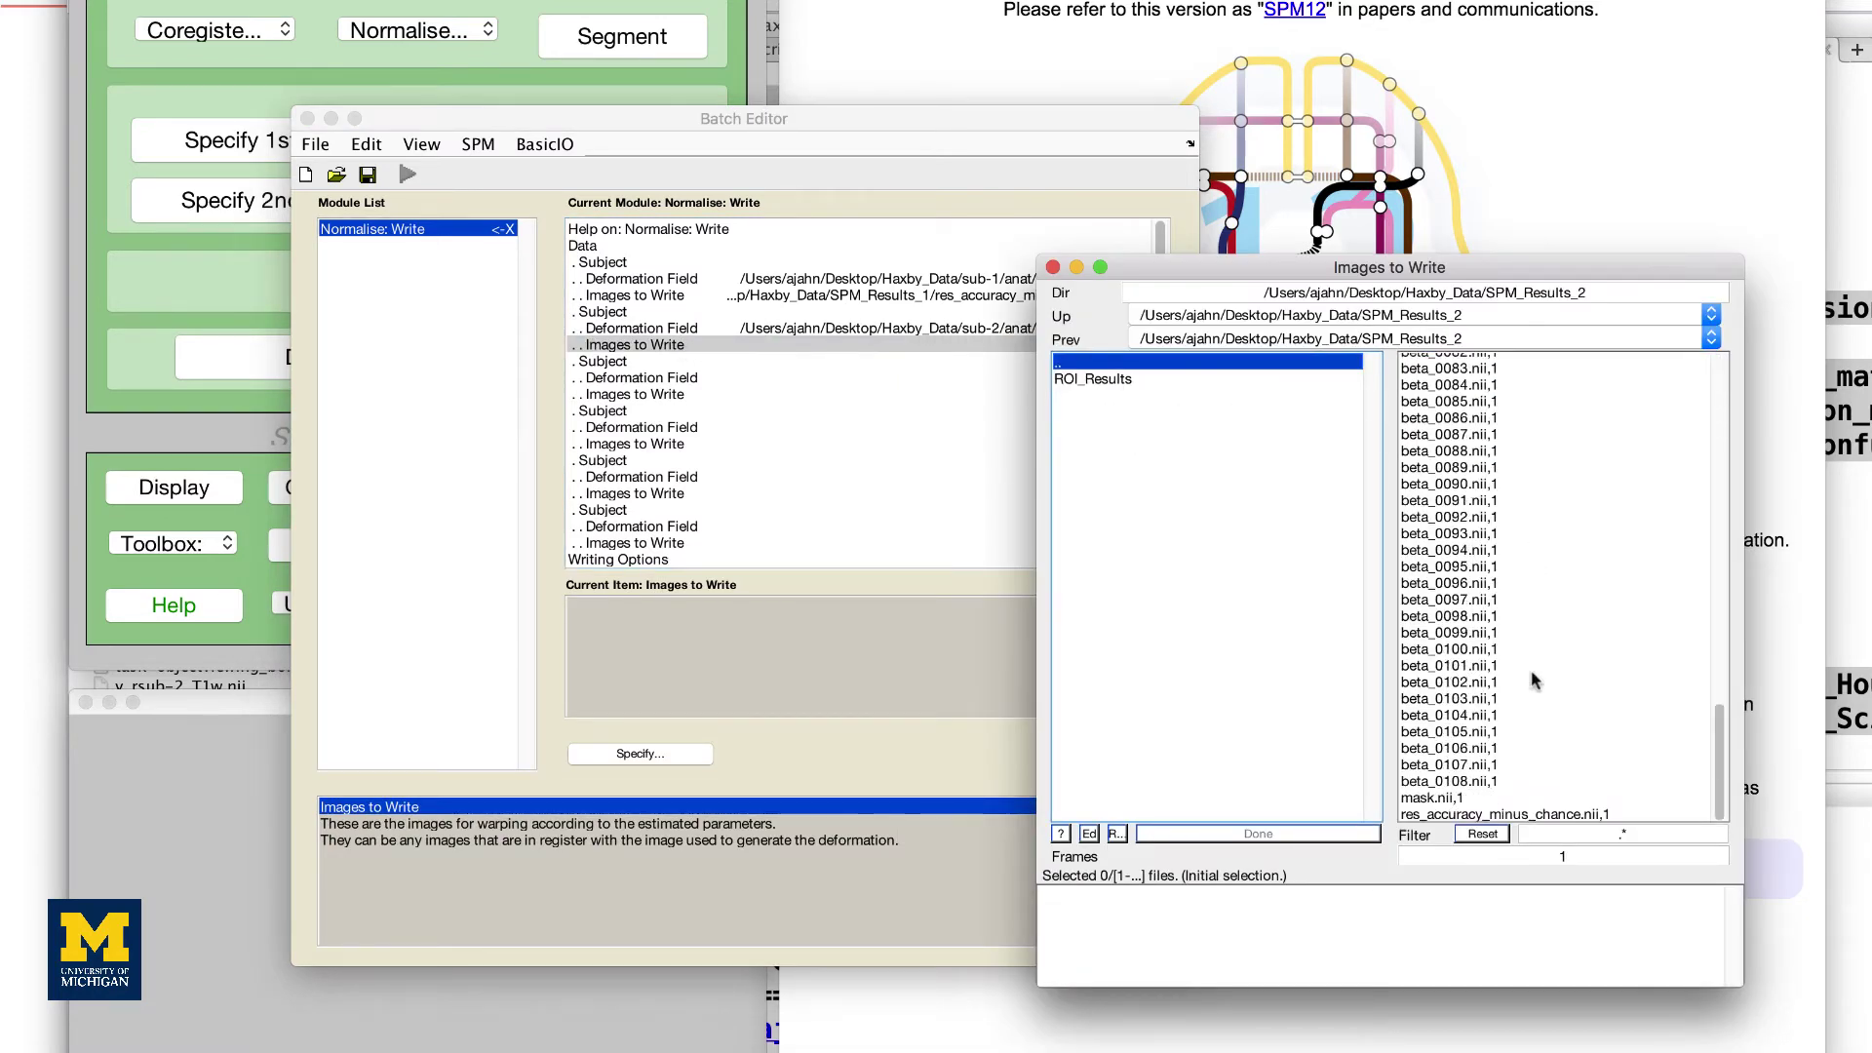
left_click(1502, 817)
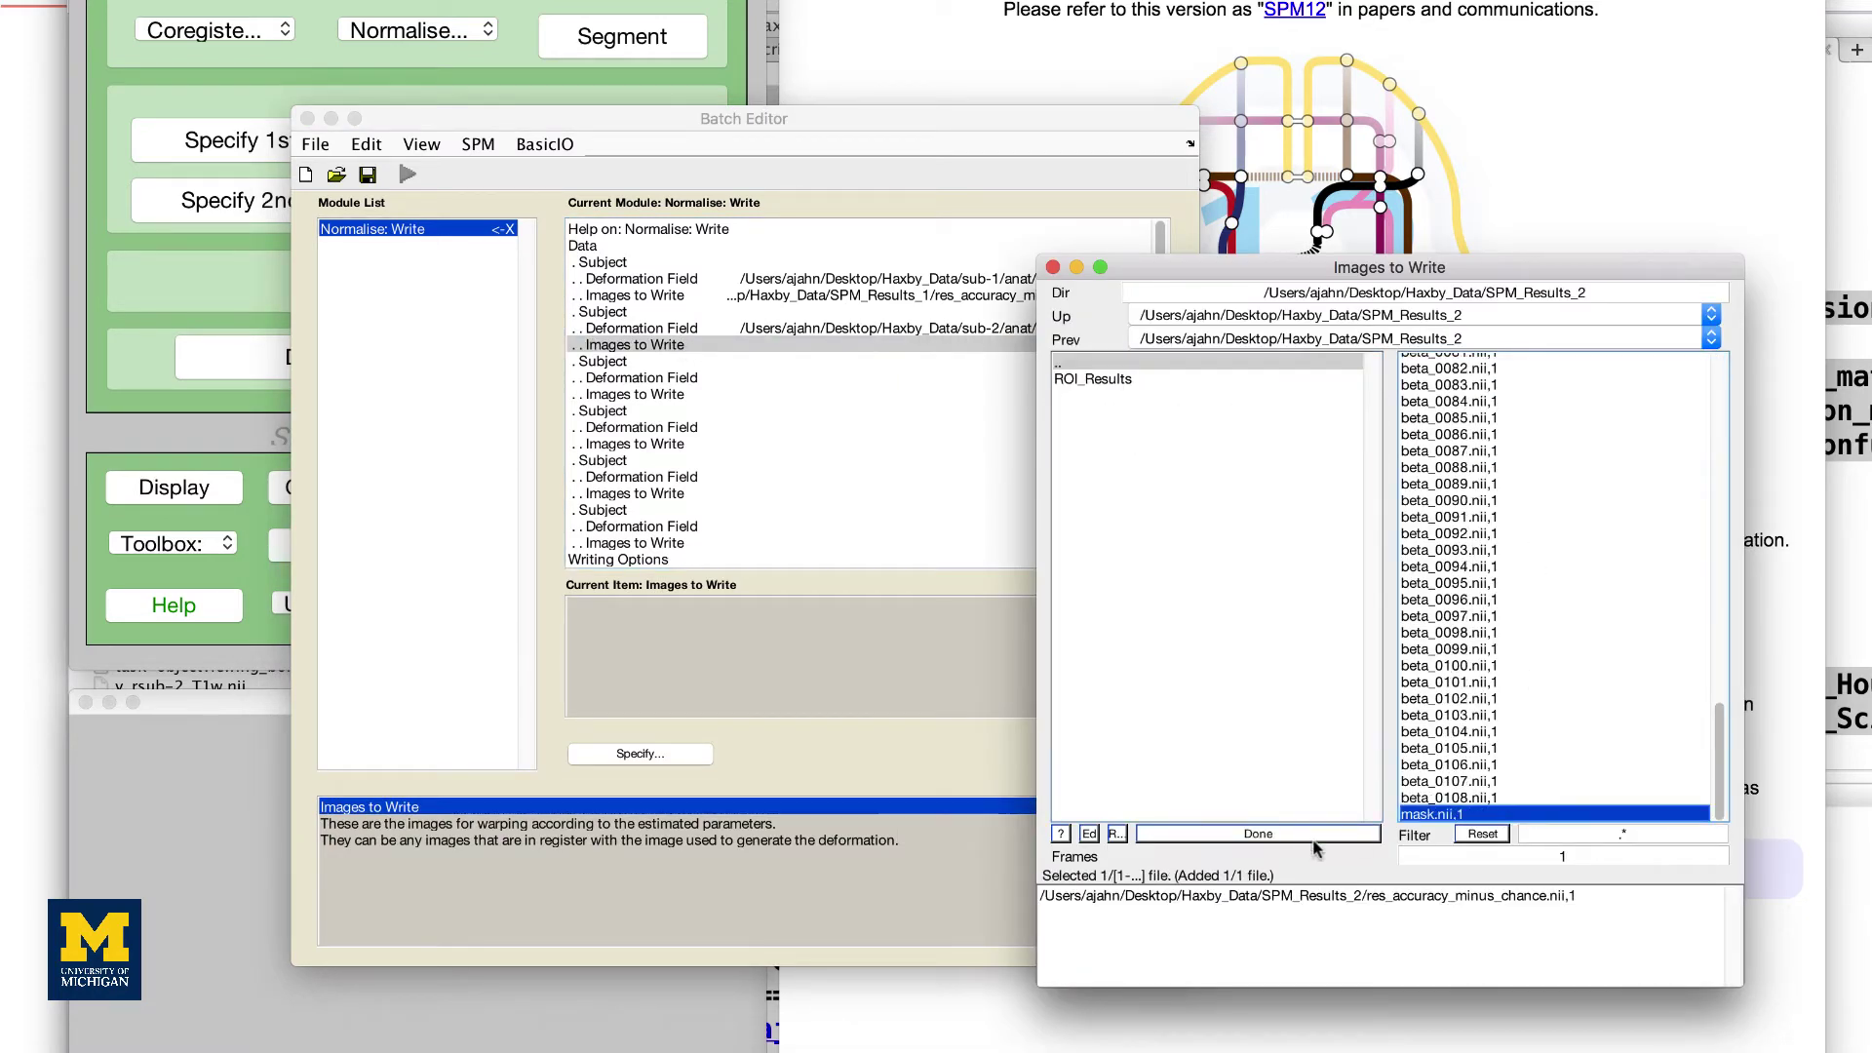
left_click(1258, 834)
Give subject 3 the y_rsub-3_T1w.nii deformation field and SPM_Results_3 res_accuracy_minus_chance.nii image
double_click(1073, 560)
double_click(1065, 379)
left_click(1454, 361)
left_click(1258, 926)
double_click(1104, 445)
scroll(1536, 585, "down", 10)
left_click(1474, 815)
Give subject 4 the y_rsub-4_T1w.nii deformation field and SPM_Results_4 res_accuracy_minus_chance.nii image
left_click(1258, 834)
double_click(744, 427)
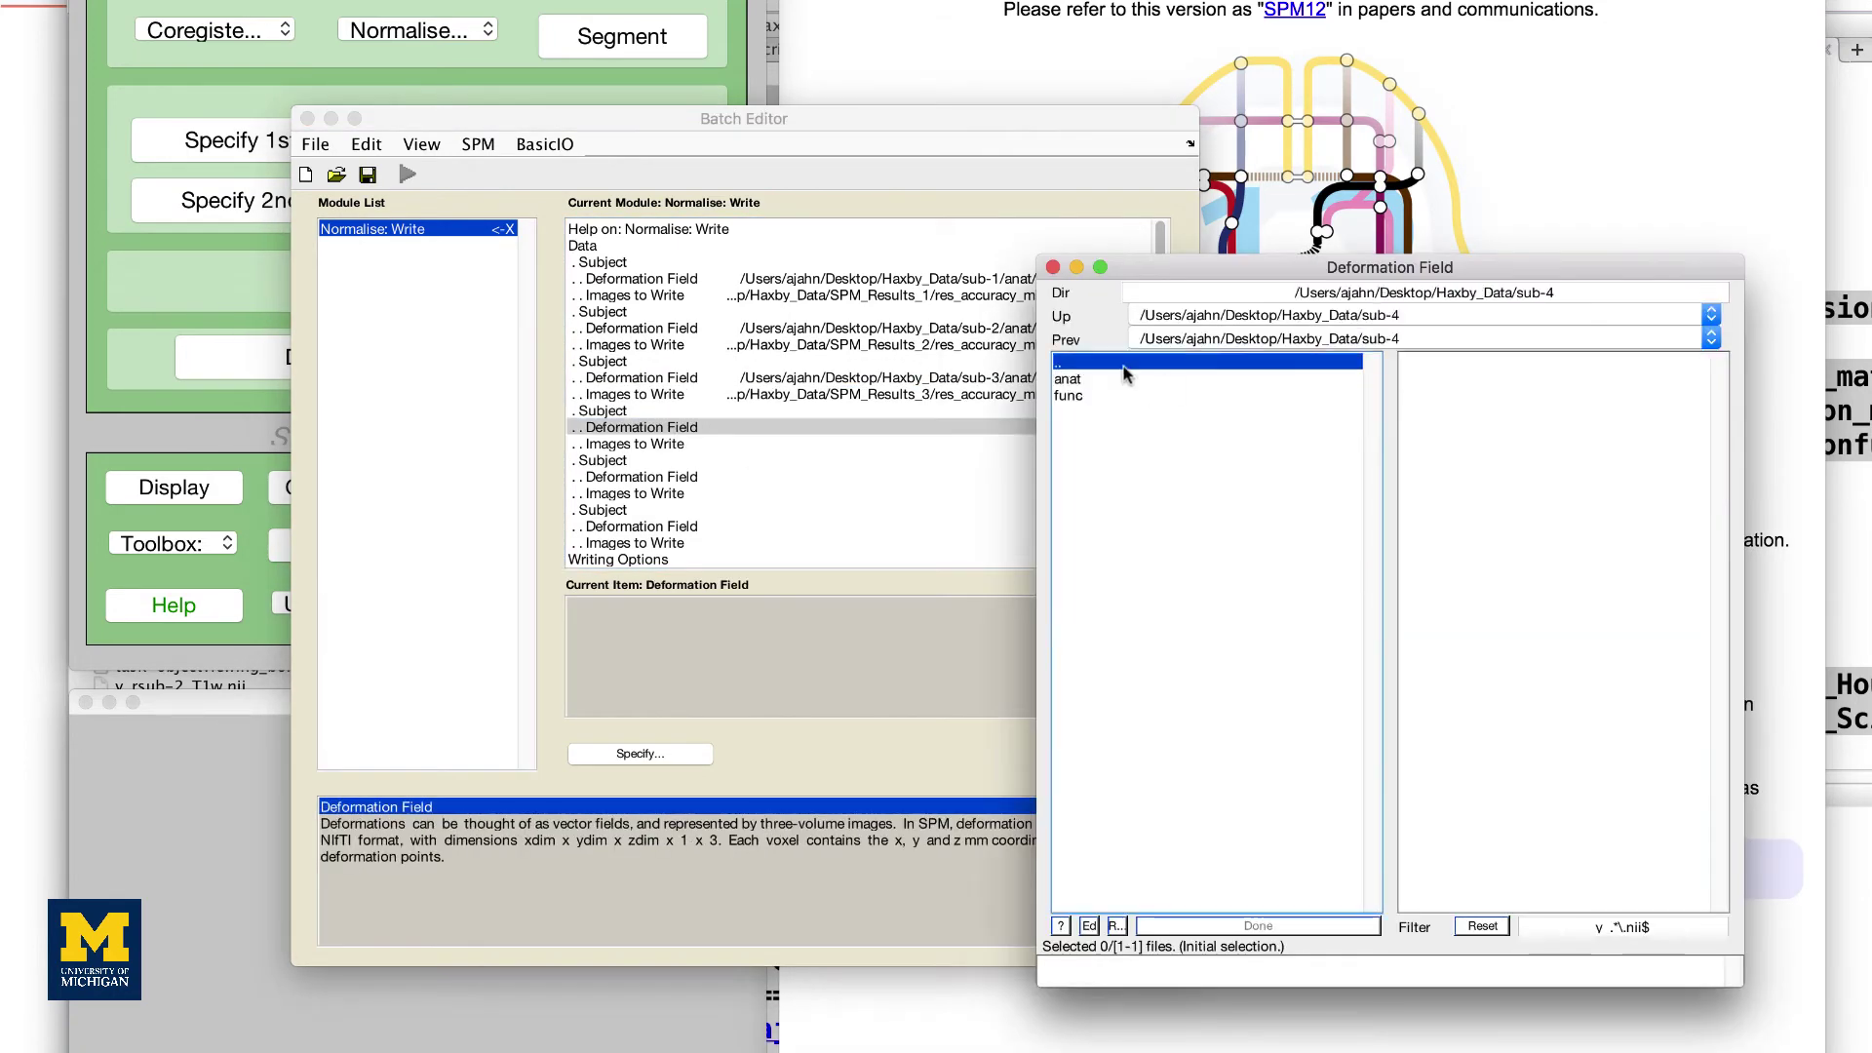
double_click(1065, 378)
left_click(1453, 362)
left_click(1258, 925)
double_click(683, 444)
double_click(1058, 361)
double_click(1104, 461)
scroll(1536, 585, "down", 10)
left_click(1474, 815)
Give subject 5 the y_rsub-5_T1w.nii deformation field and SPM_Results_5 res_accuracy_minus_chance.nii image
left_click(1258, 926)
double_click(682, 476)
double_click(1073, 594)
double_click(683, 493)
double_click(1104, 478)
scroll(1536, 586, "down", 10)
left_click(1475, 816)
Give subject 6 its y_rsub-6_T1w.nii deformation field and accuracy map, then run the Normalise: Write batch
left_click(1258, 833)
double_click(683, 526)
double_click(1073, 610)
double_click(1067, 379)
left_click(1453, 362)
left_click(1258, 926)
double_click(683, 543)
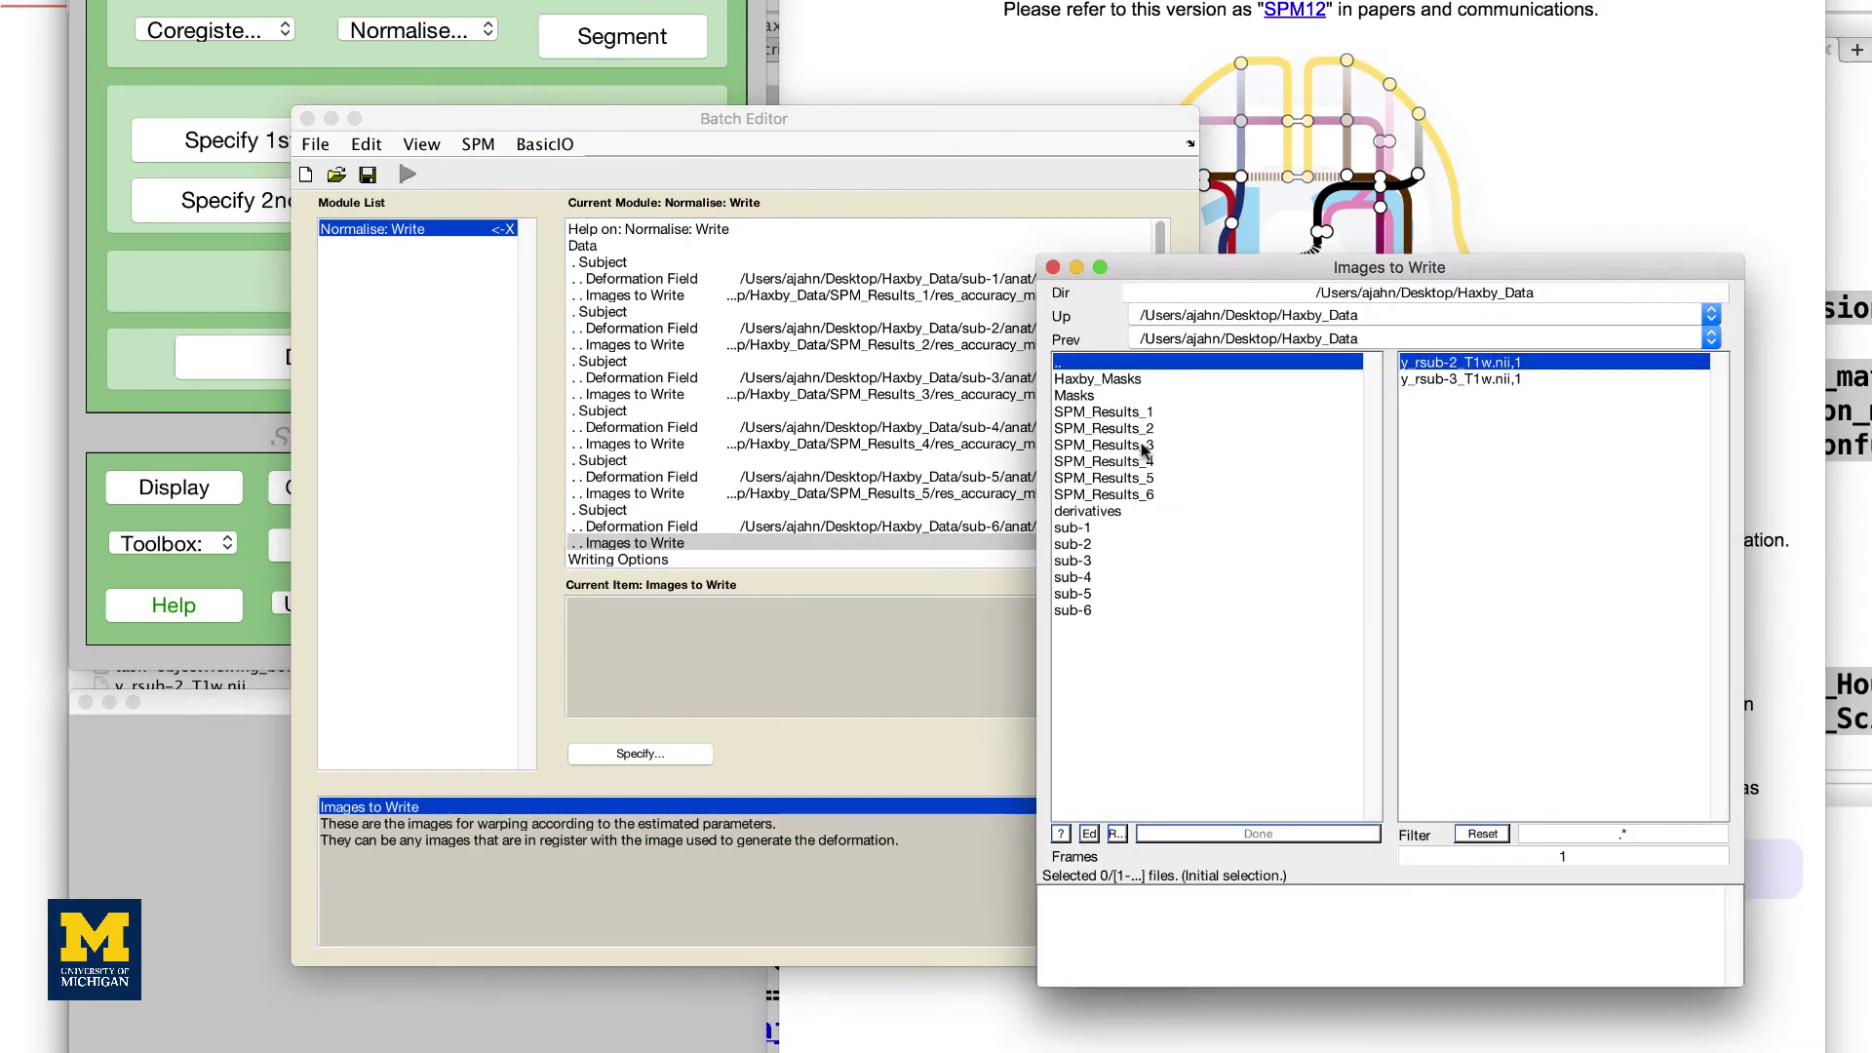
double_click(1104, 494)
scroll(1536, 586, "down", 10)
left_click(1475, 815)
left_click(1258, 834)
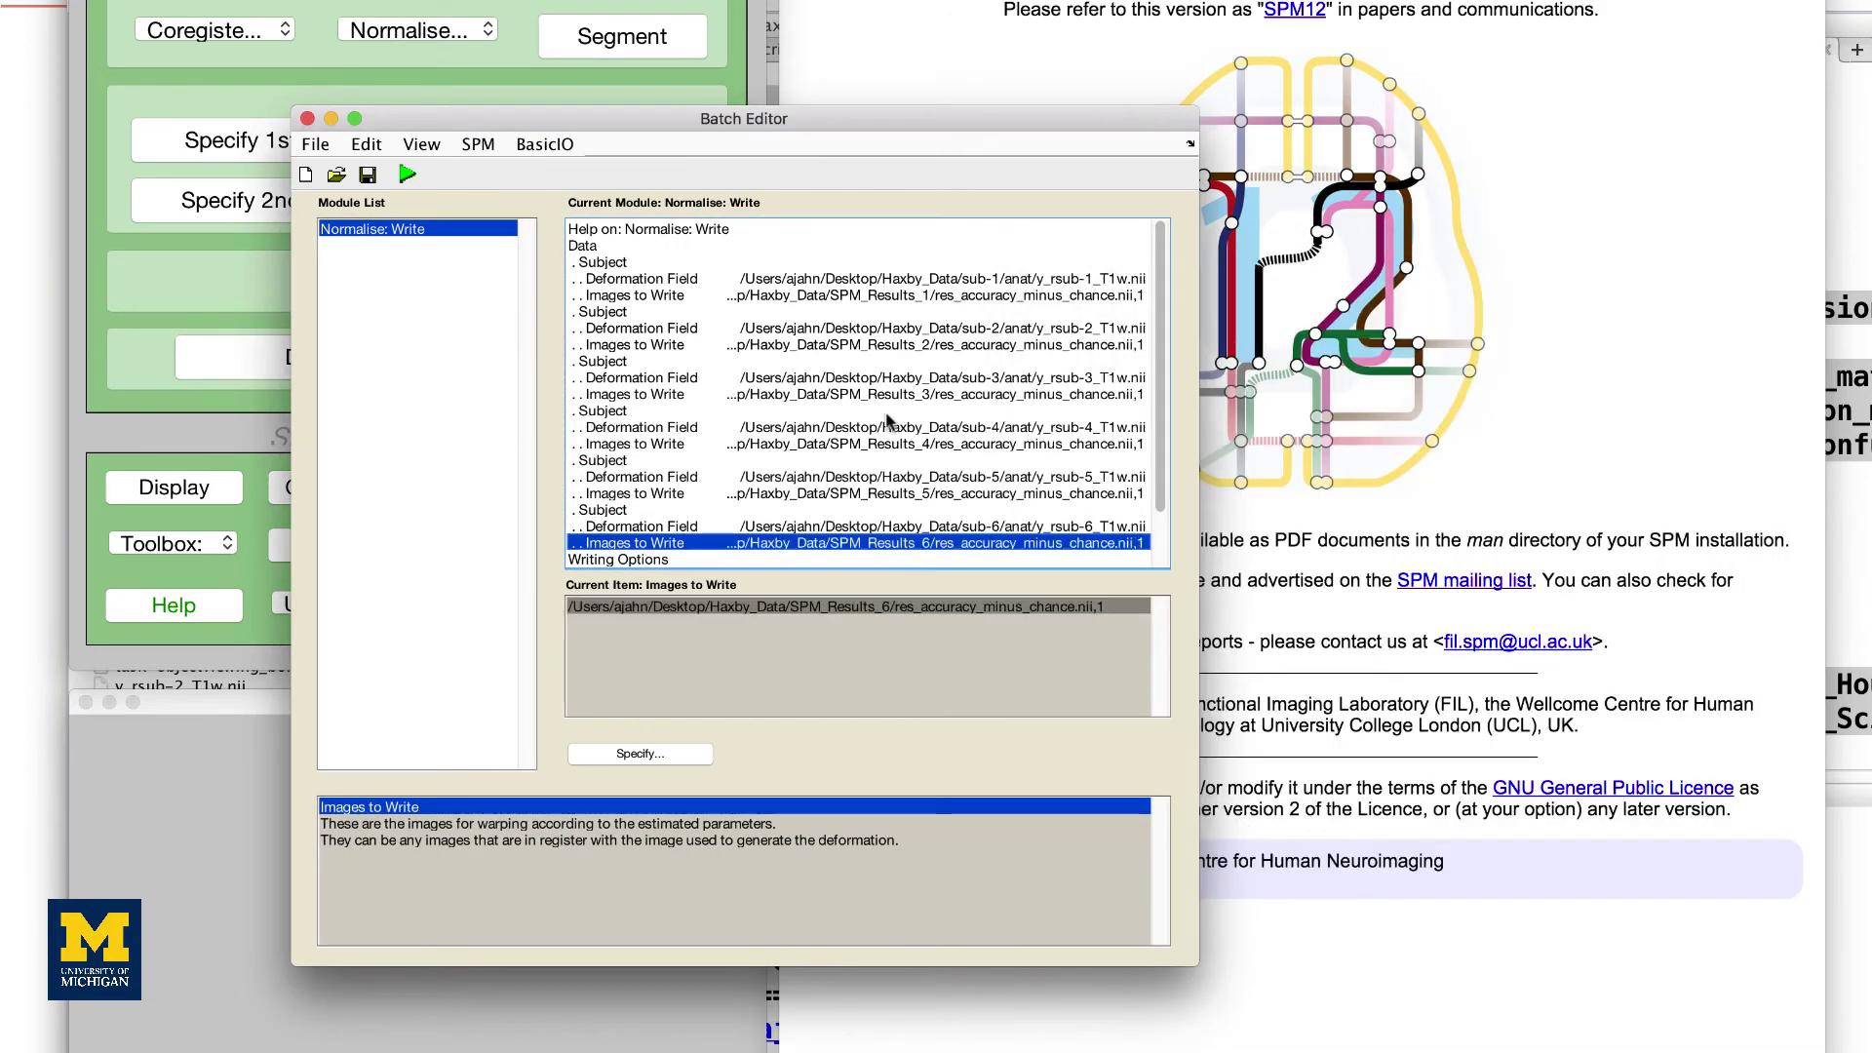
left_click(406, 176)
Quit the batch editor without saving and load SPM_Results_1/wres_accuracy_minus_chance.nii into Check Reg
left_click(308, 118)
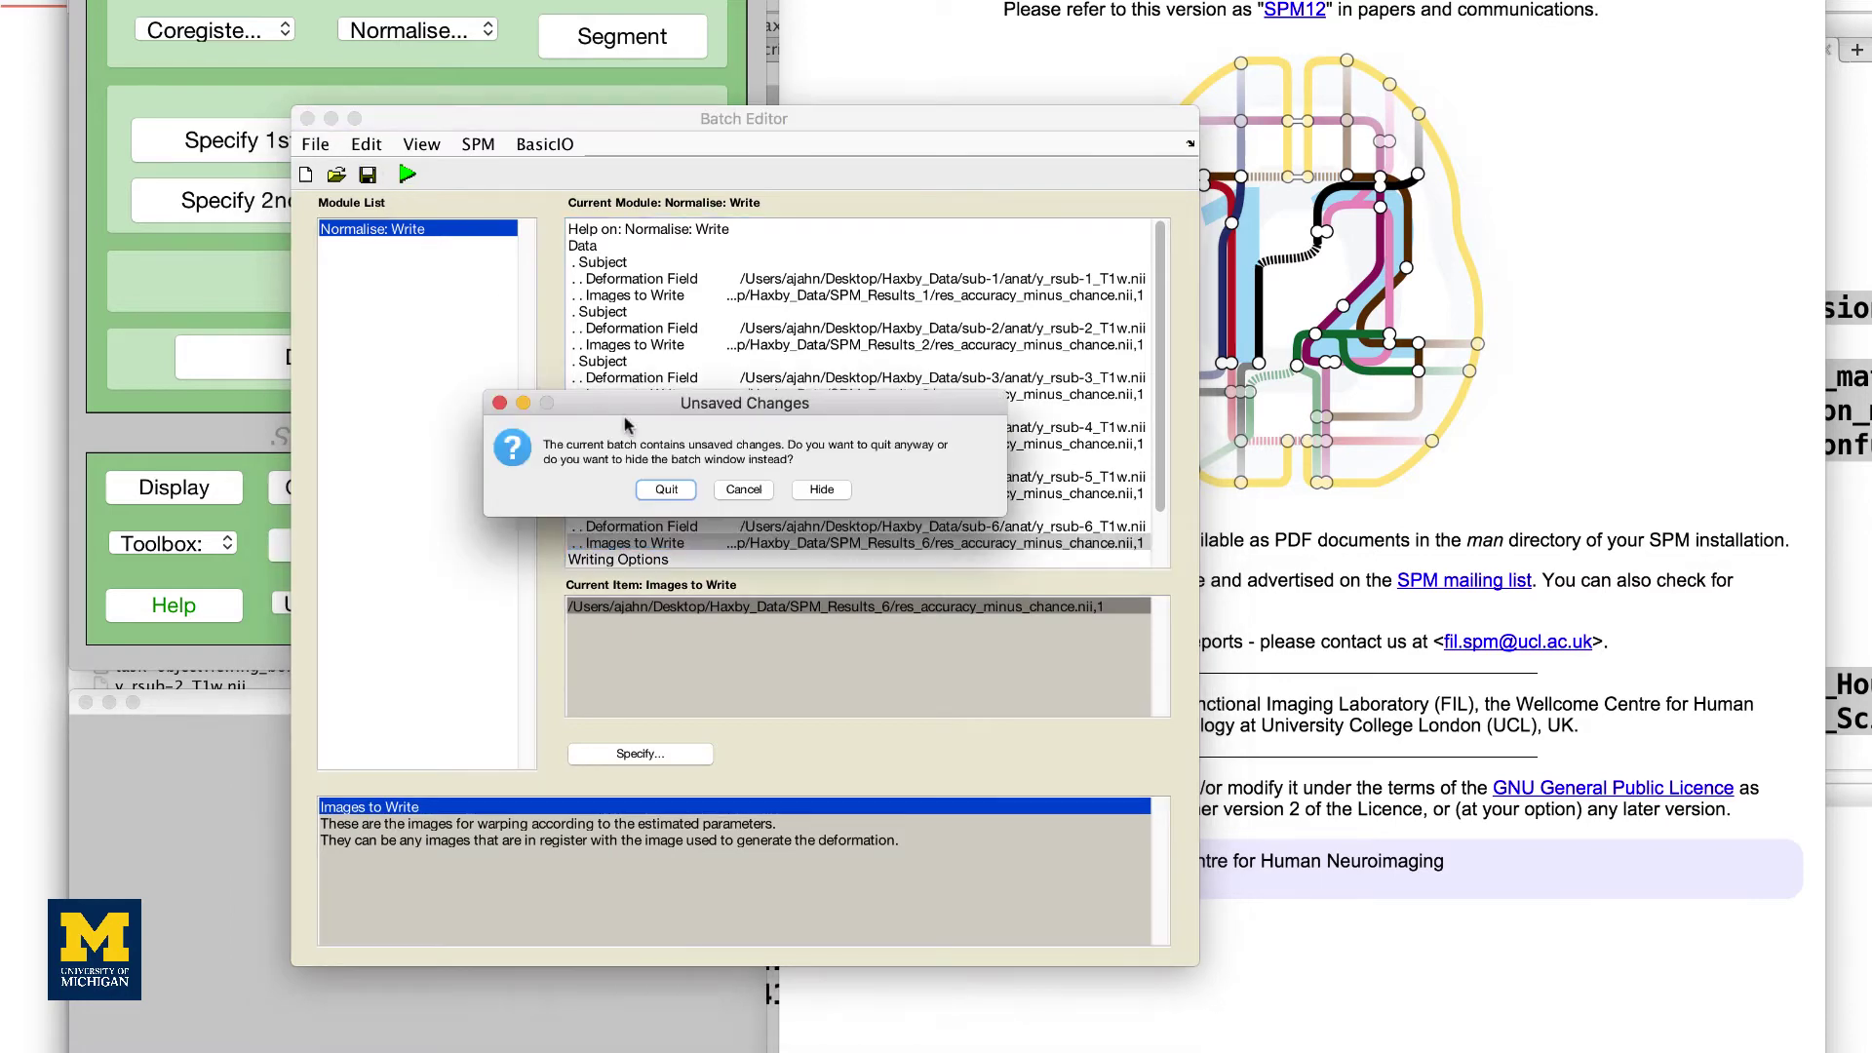
left_click(669, 490)
left_click(375, 492)
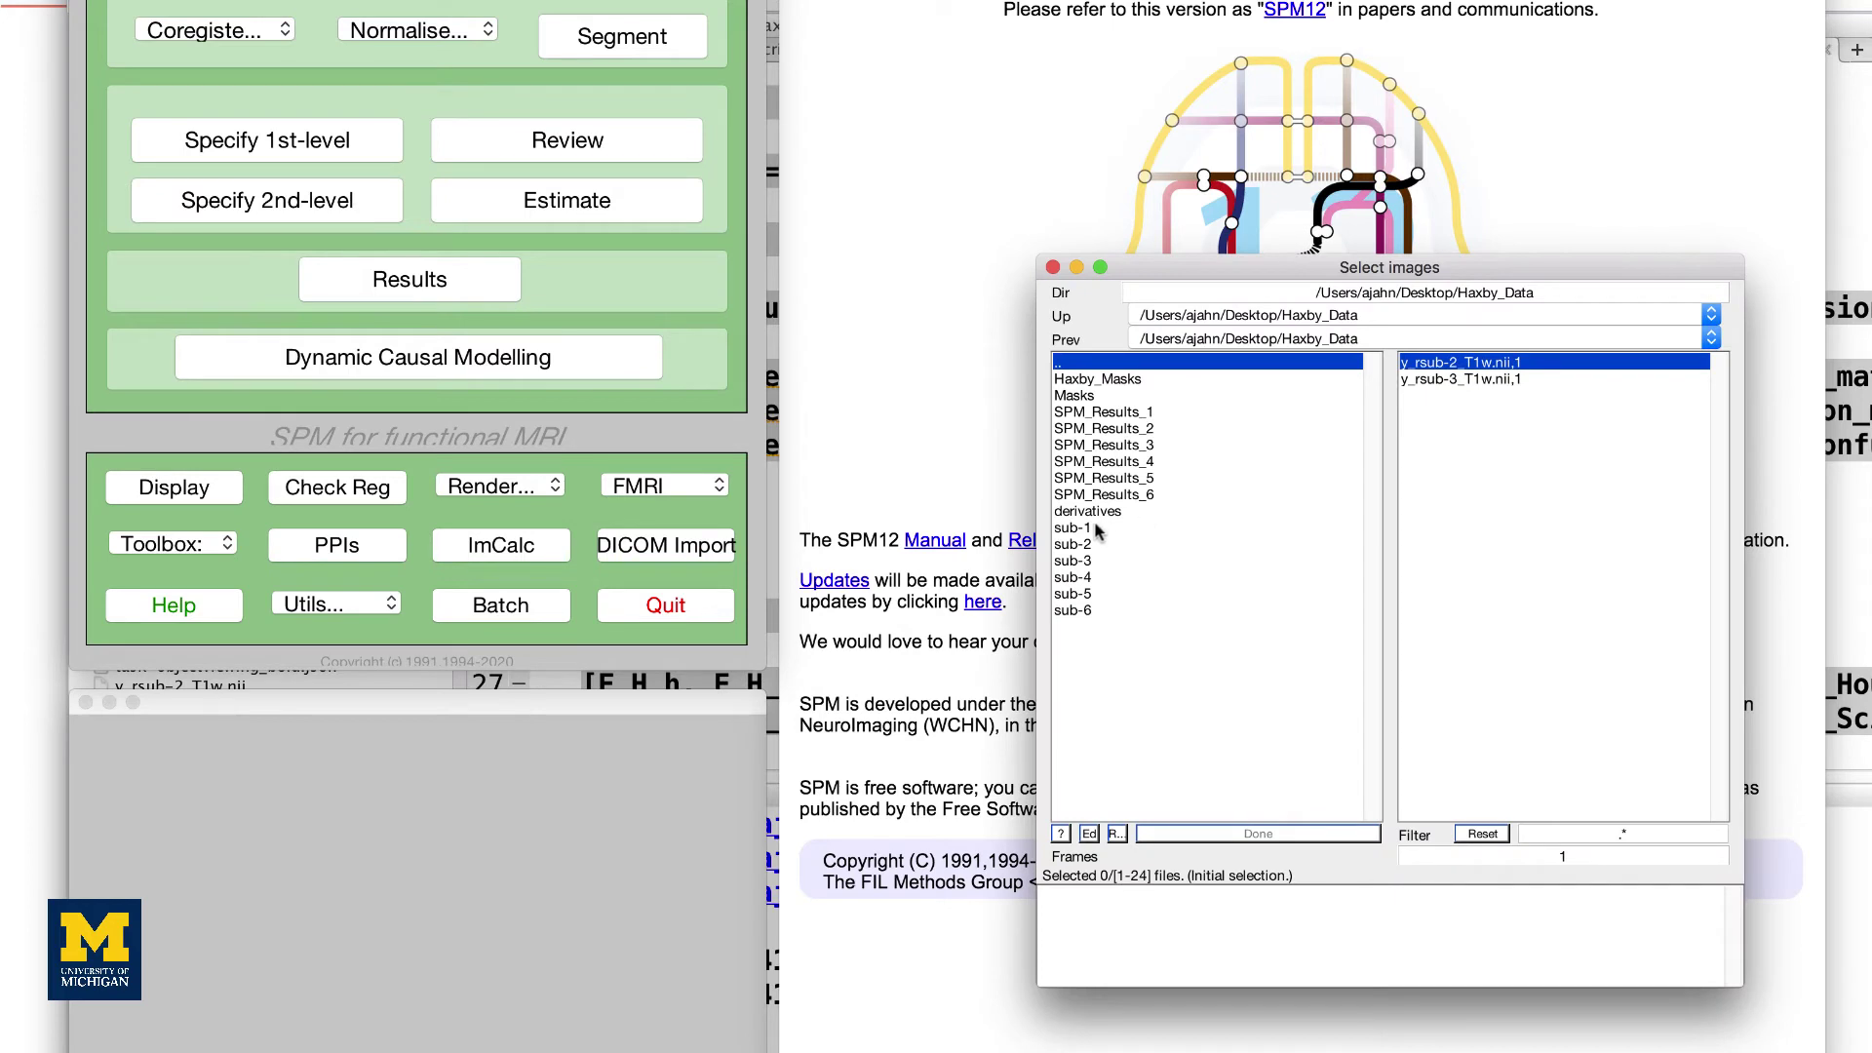
double_click(1117, 414)
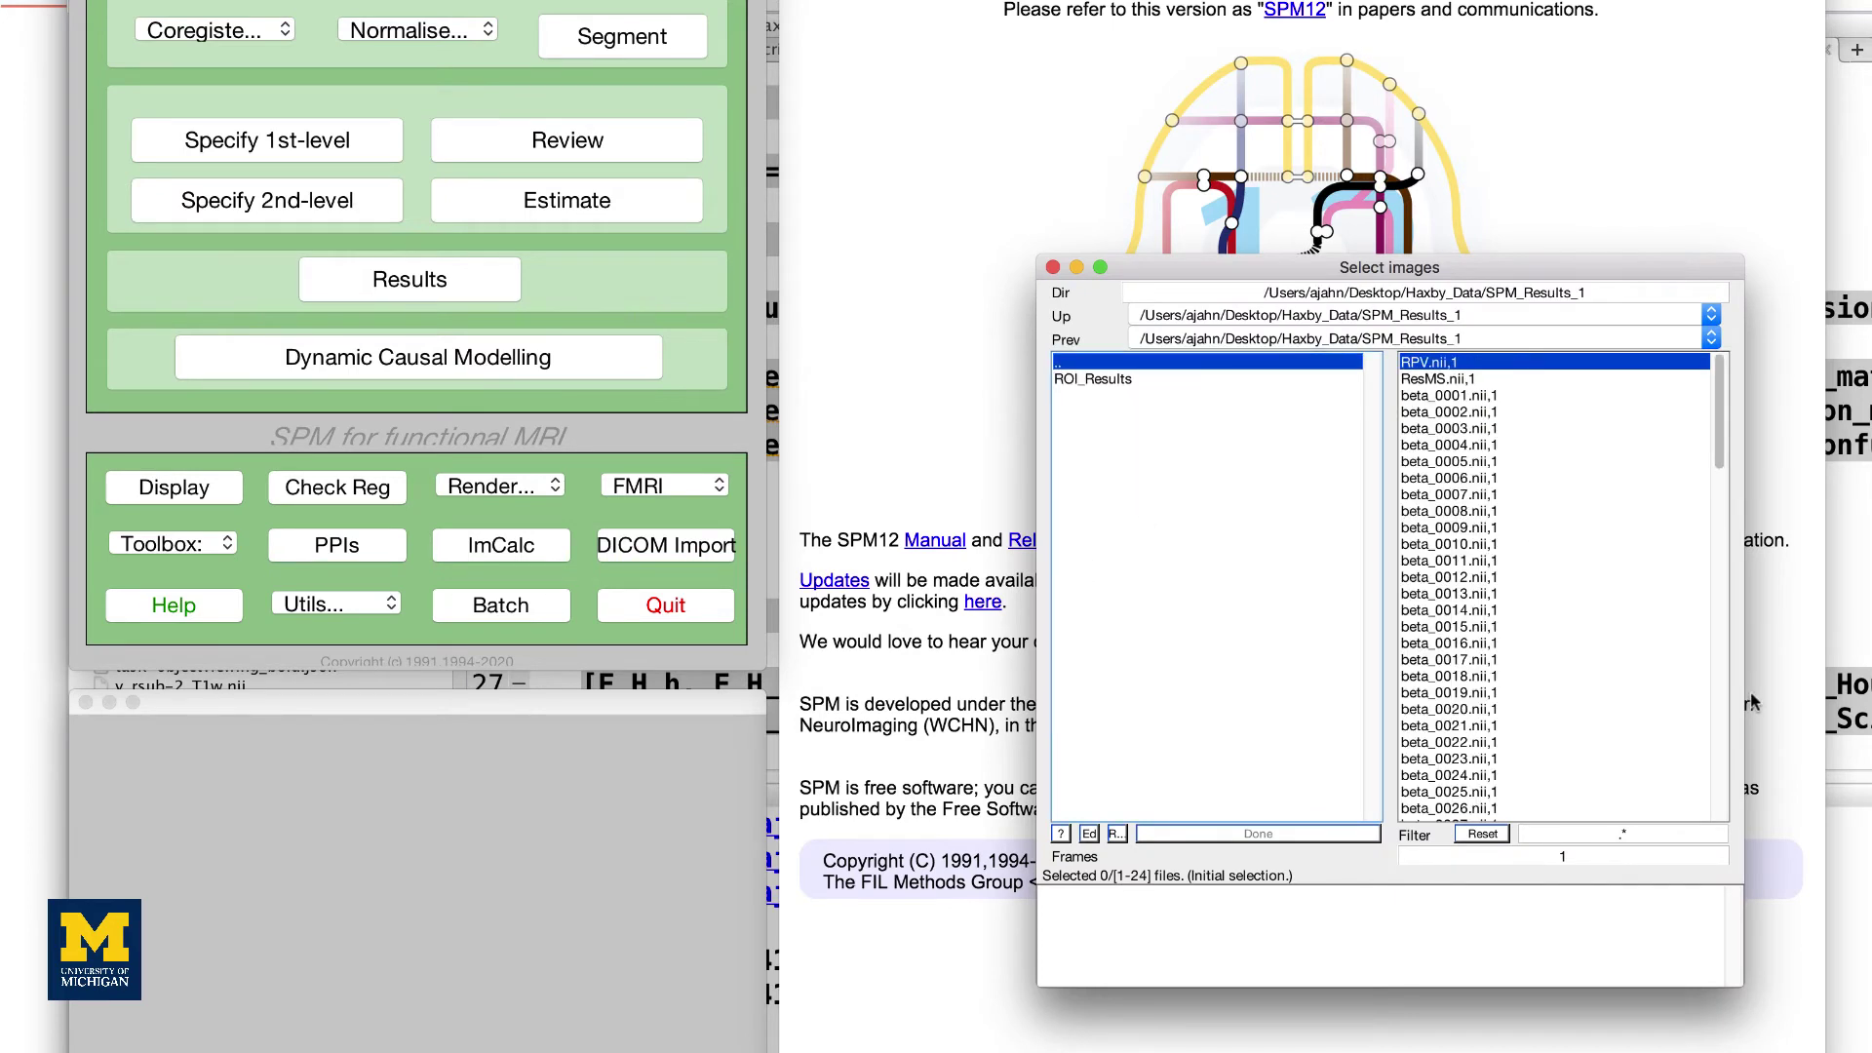
scroll(1539, 773, "down", 15)
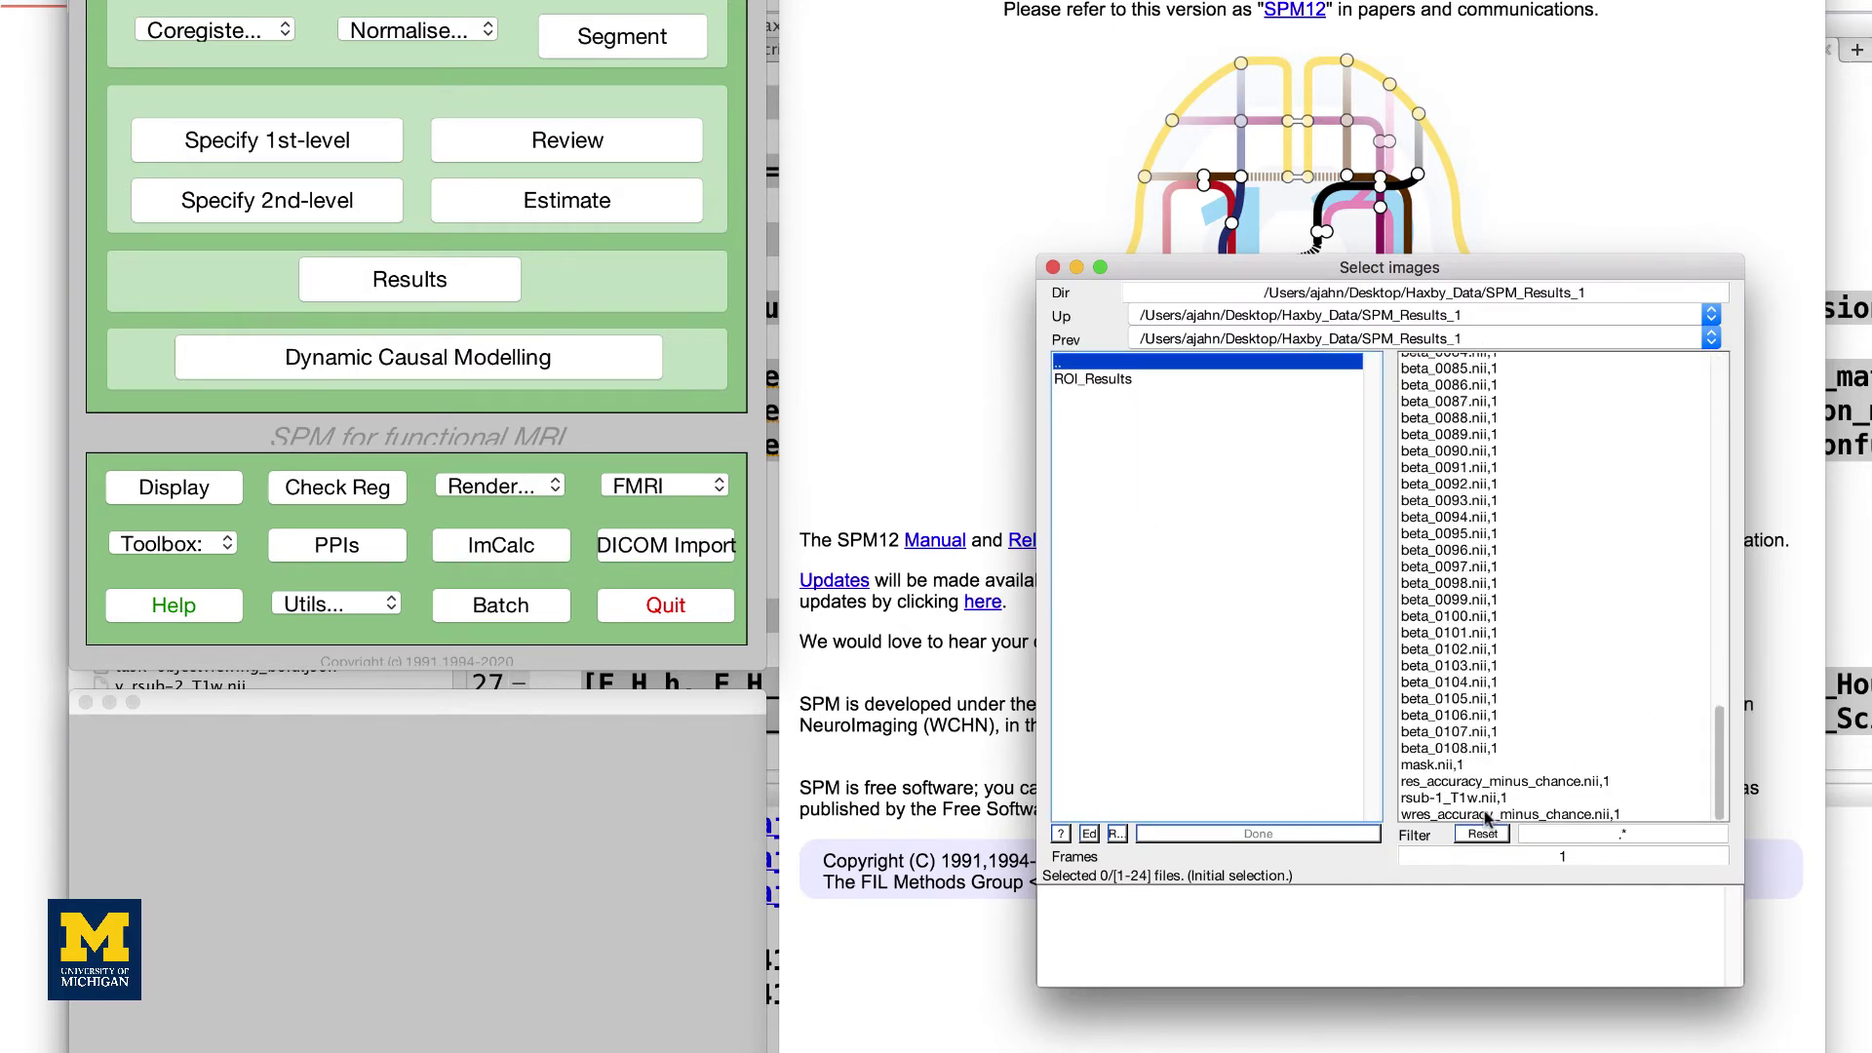
left_click(1486, 816)
Add the spm12/canonical single_subj_T1.nii template and display both images together
left_click_drag(1592, 292, 1373, 294)
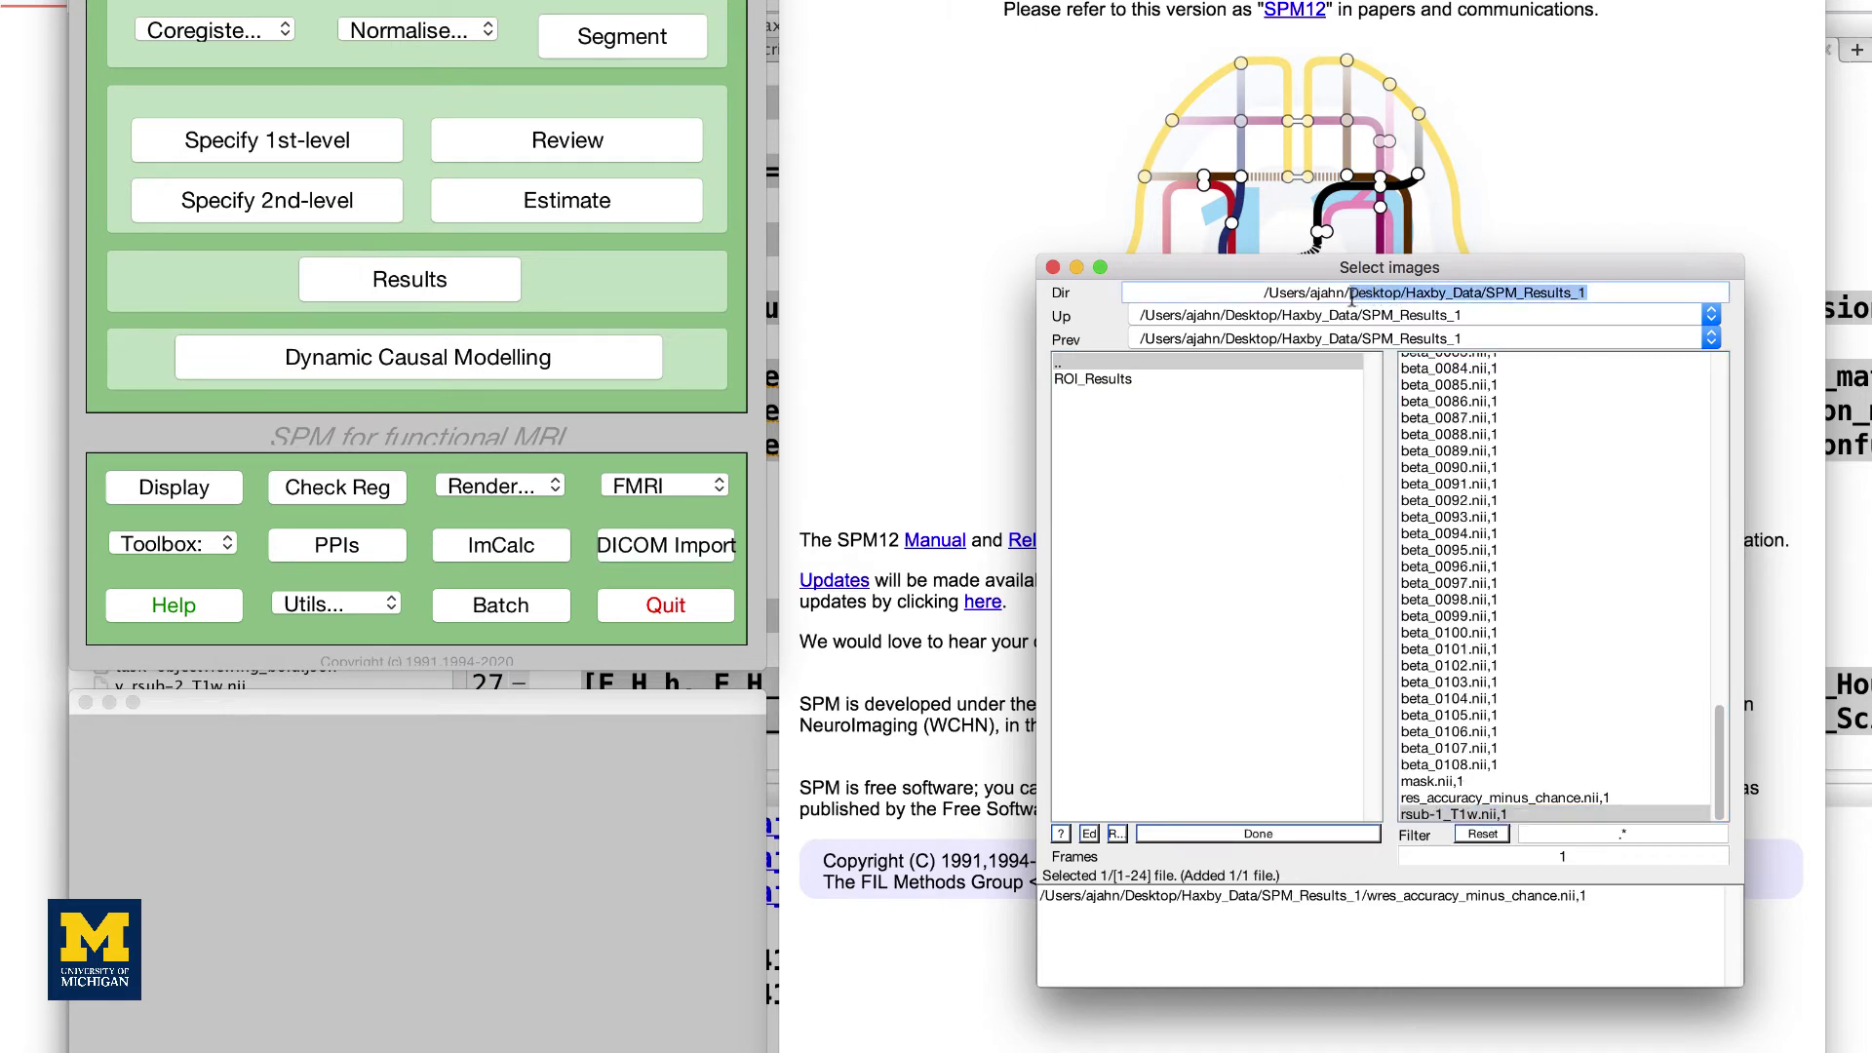
type("spm12/canonic")
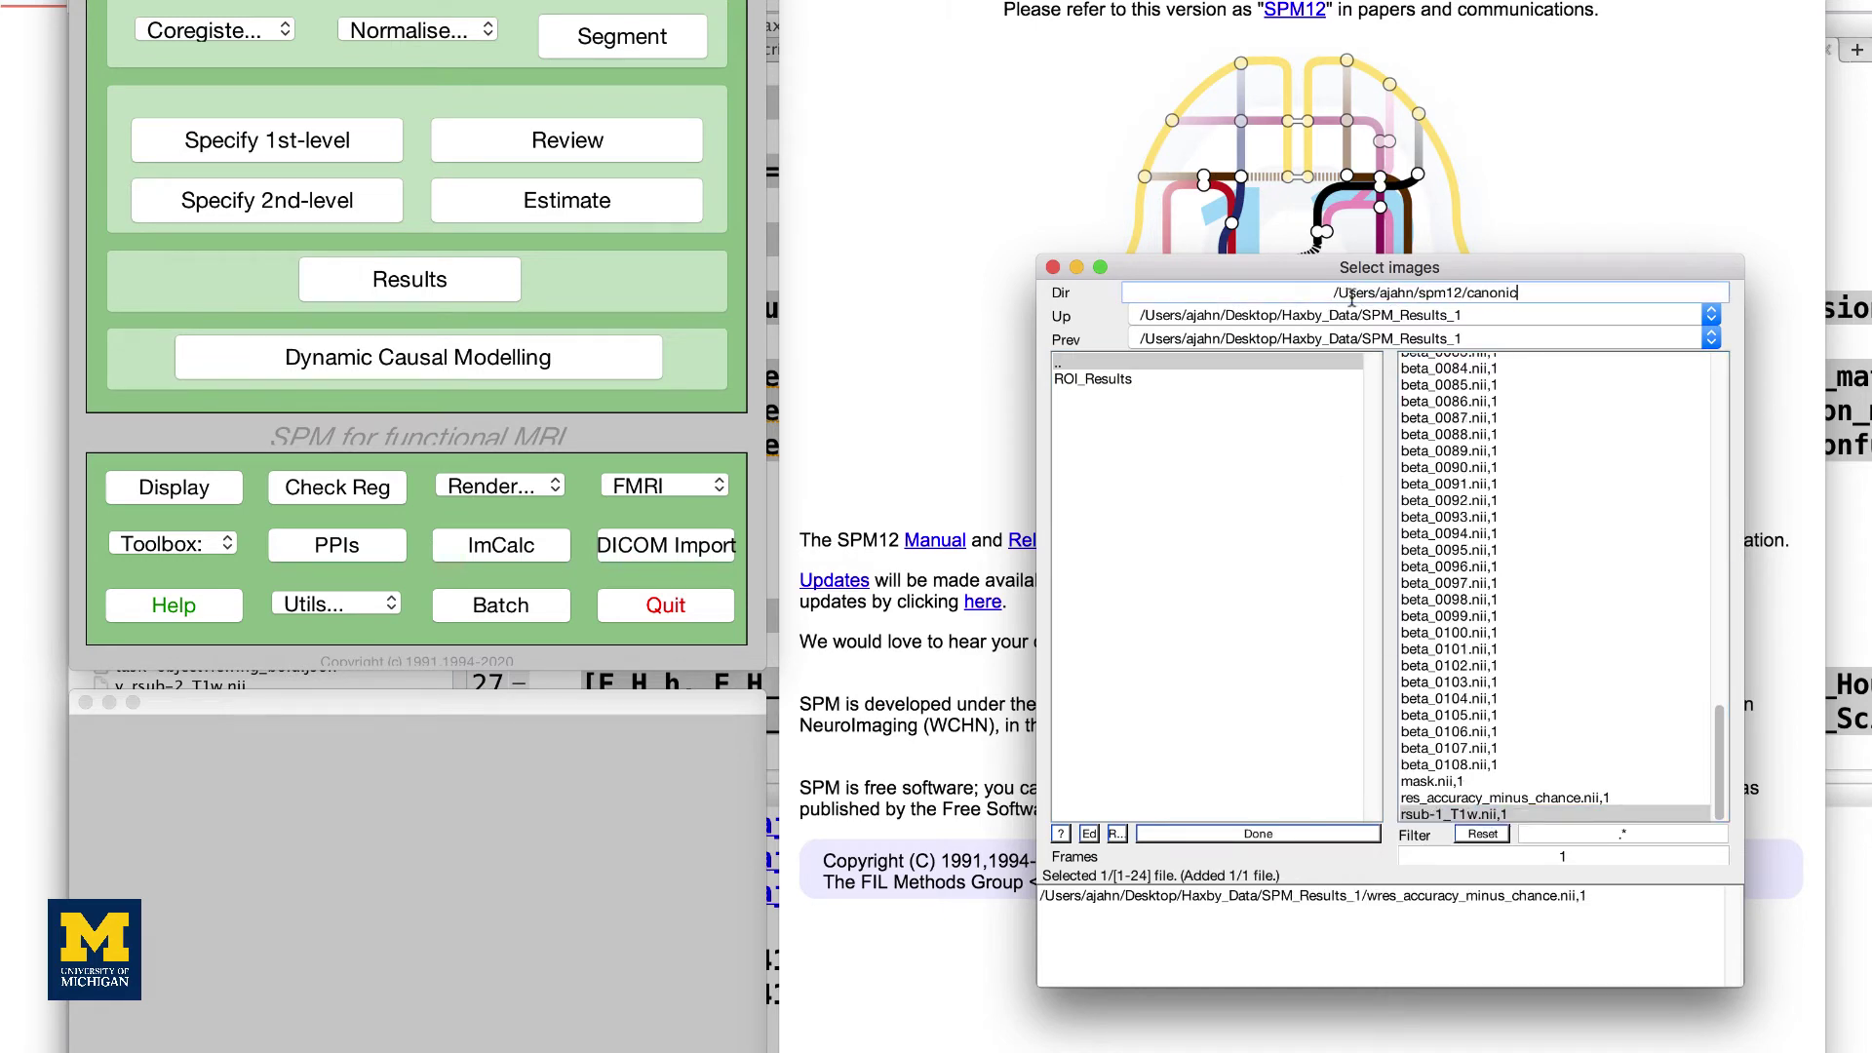
type("al")
key("Return")
left_click(1466, 429)
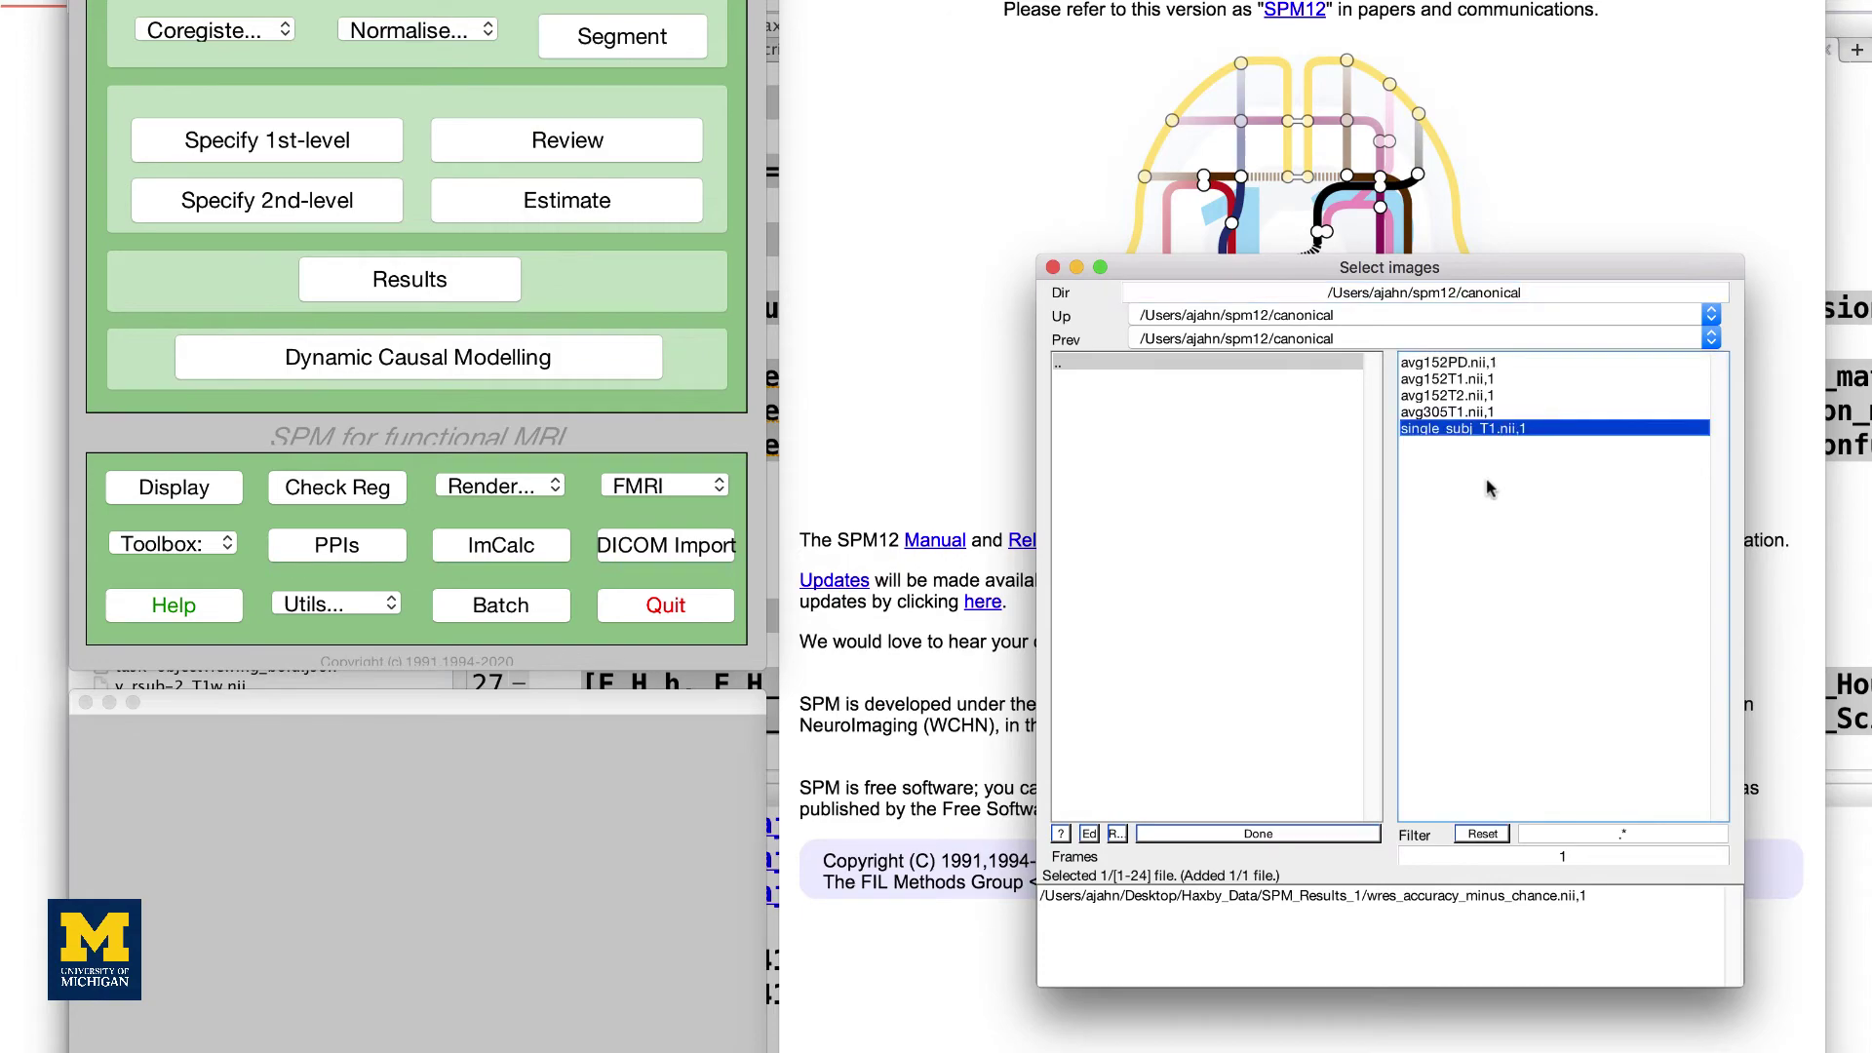
left_click(1302, 834)
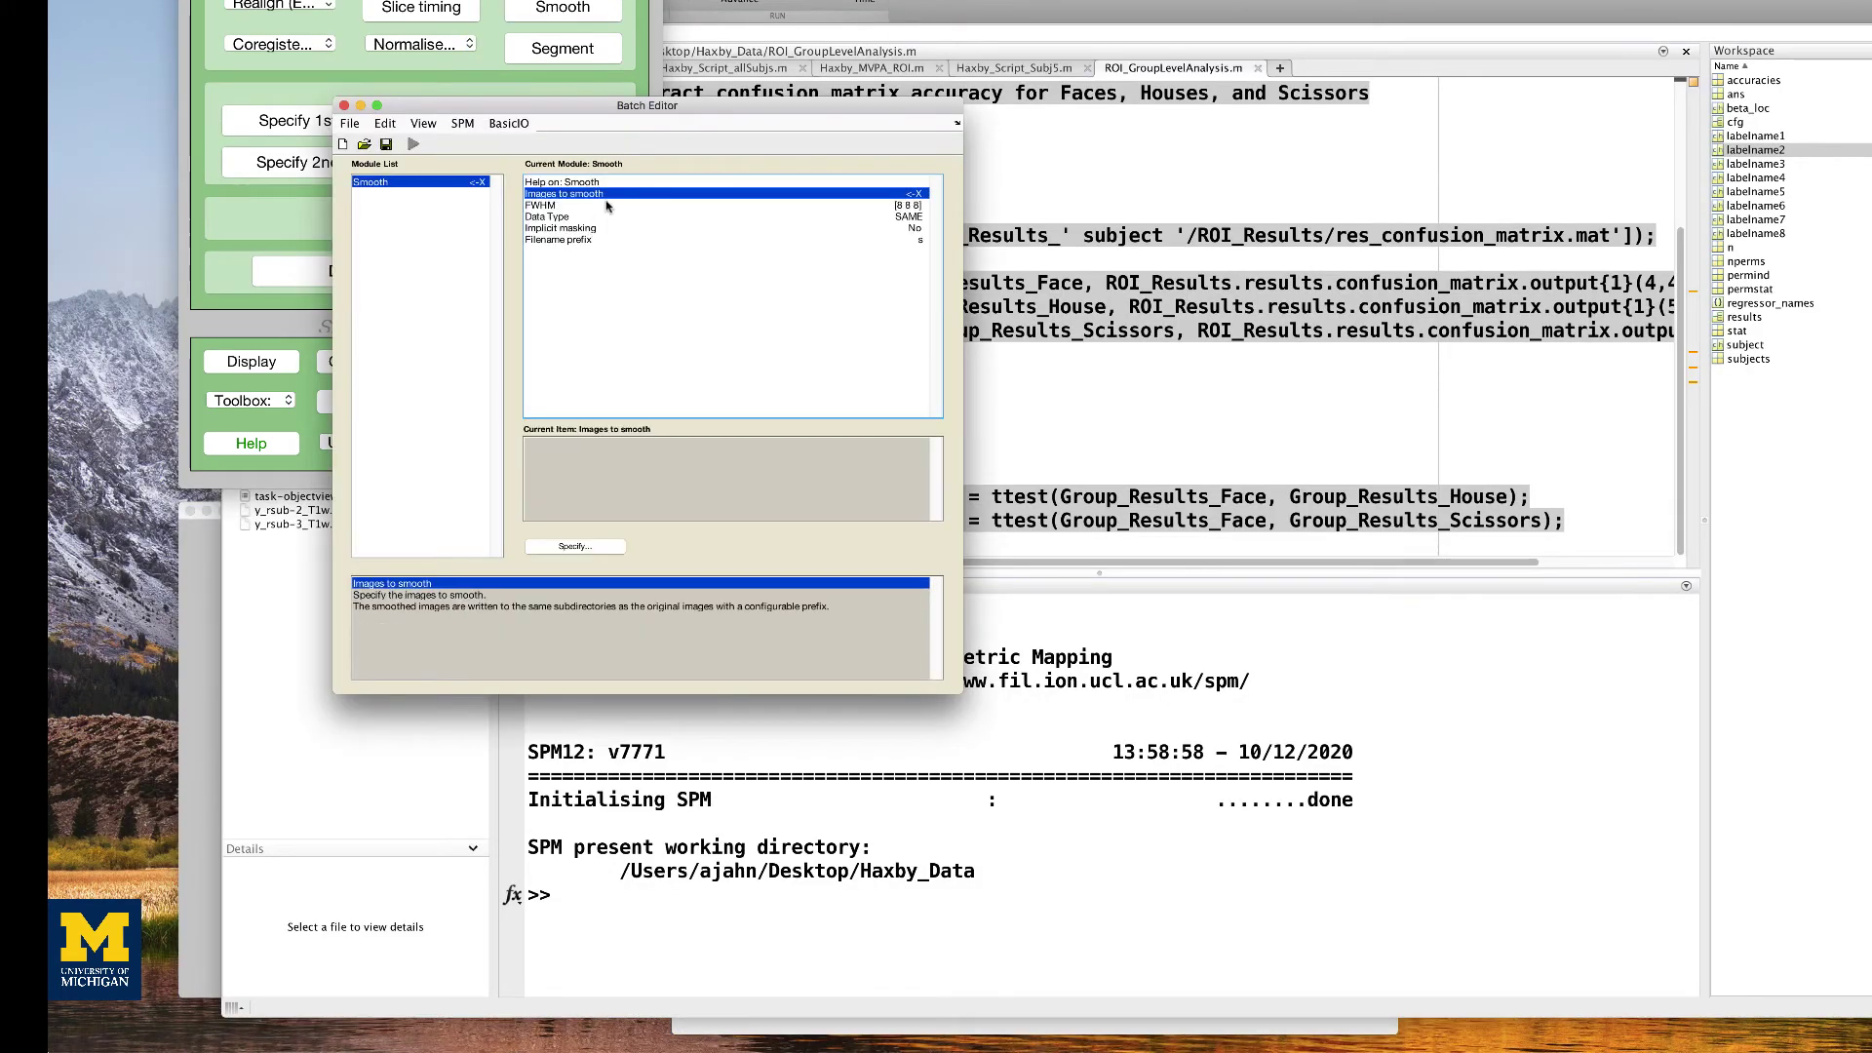
Filter the file list with ^wres and add the wres maps from SPM_Results_1 and 2
double_click(604, 194)
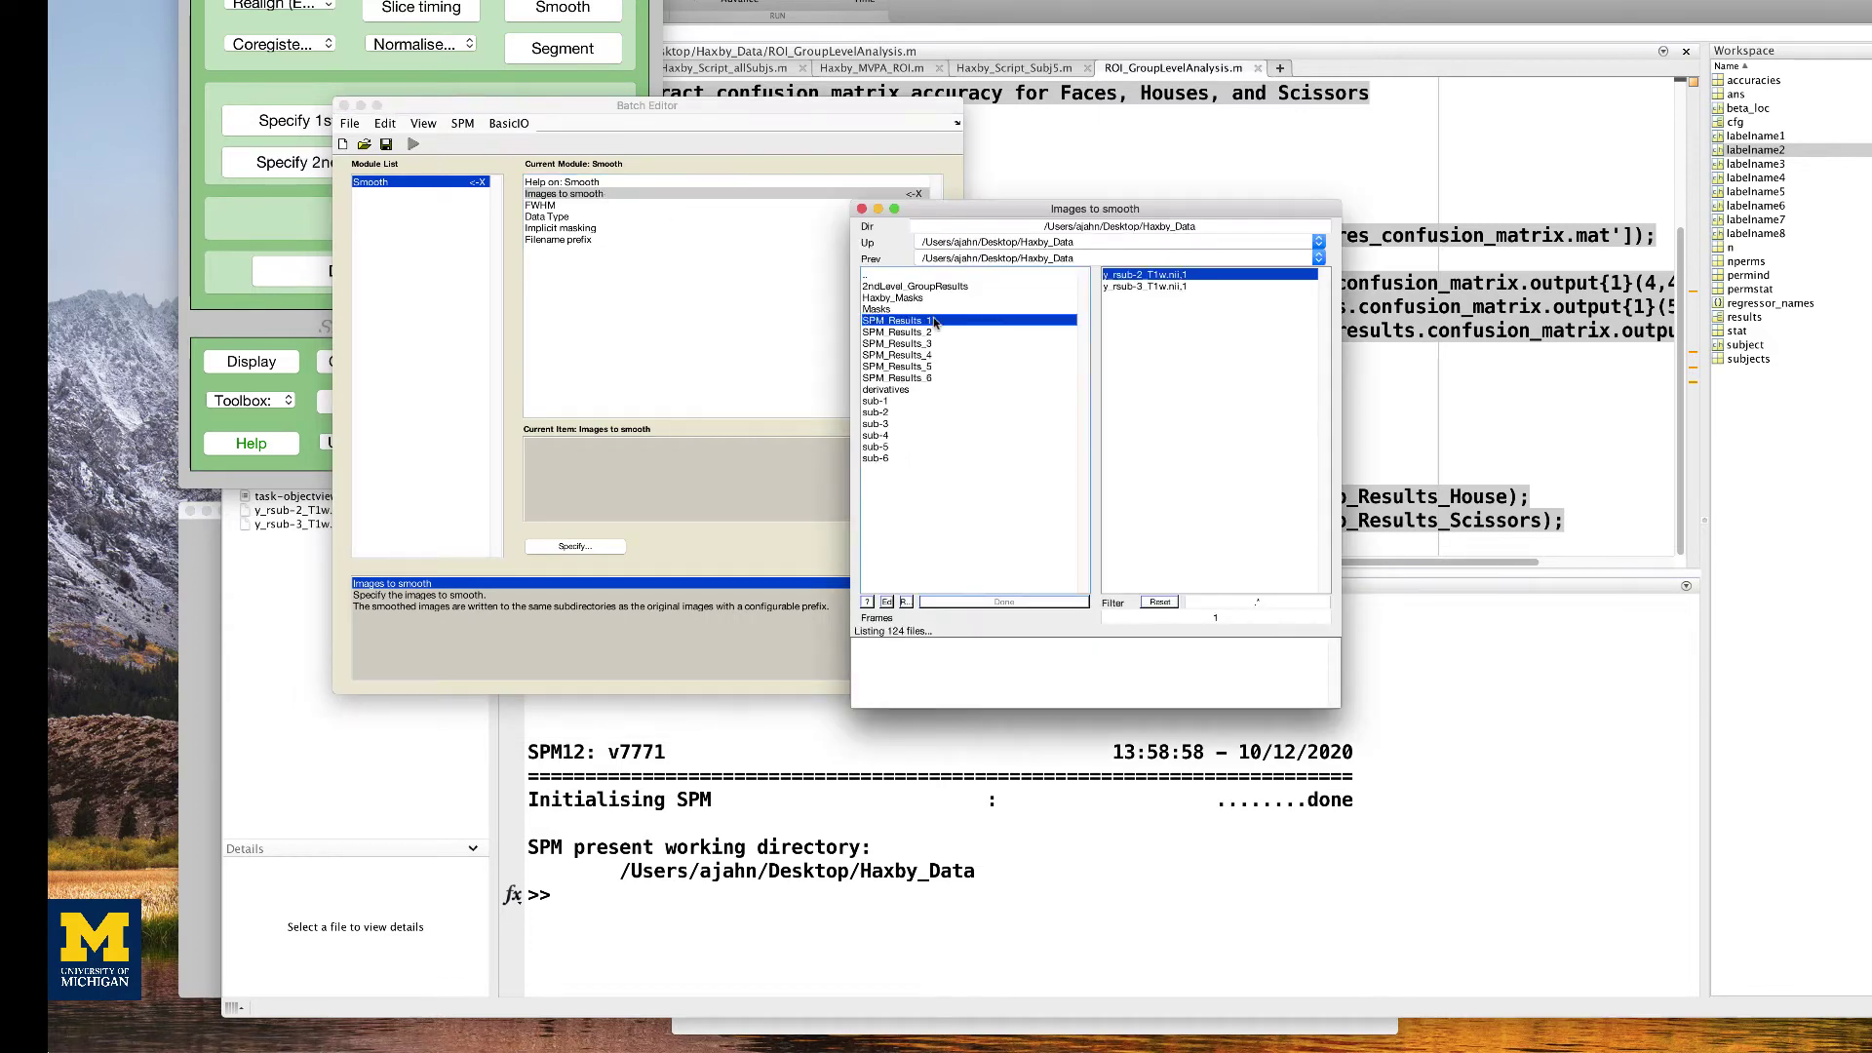
left_click(934, 321)
left_click(1231, 603)
type("^wres")
key("Return")
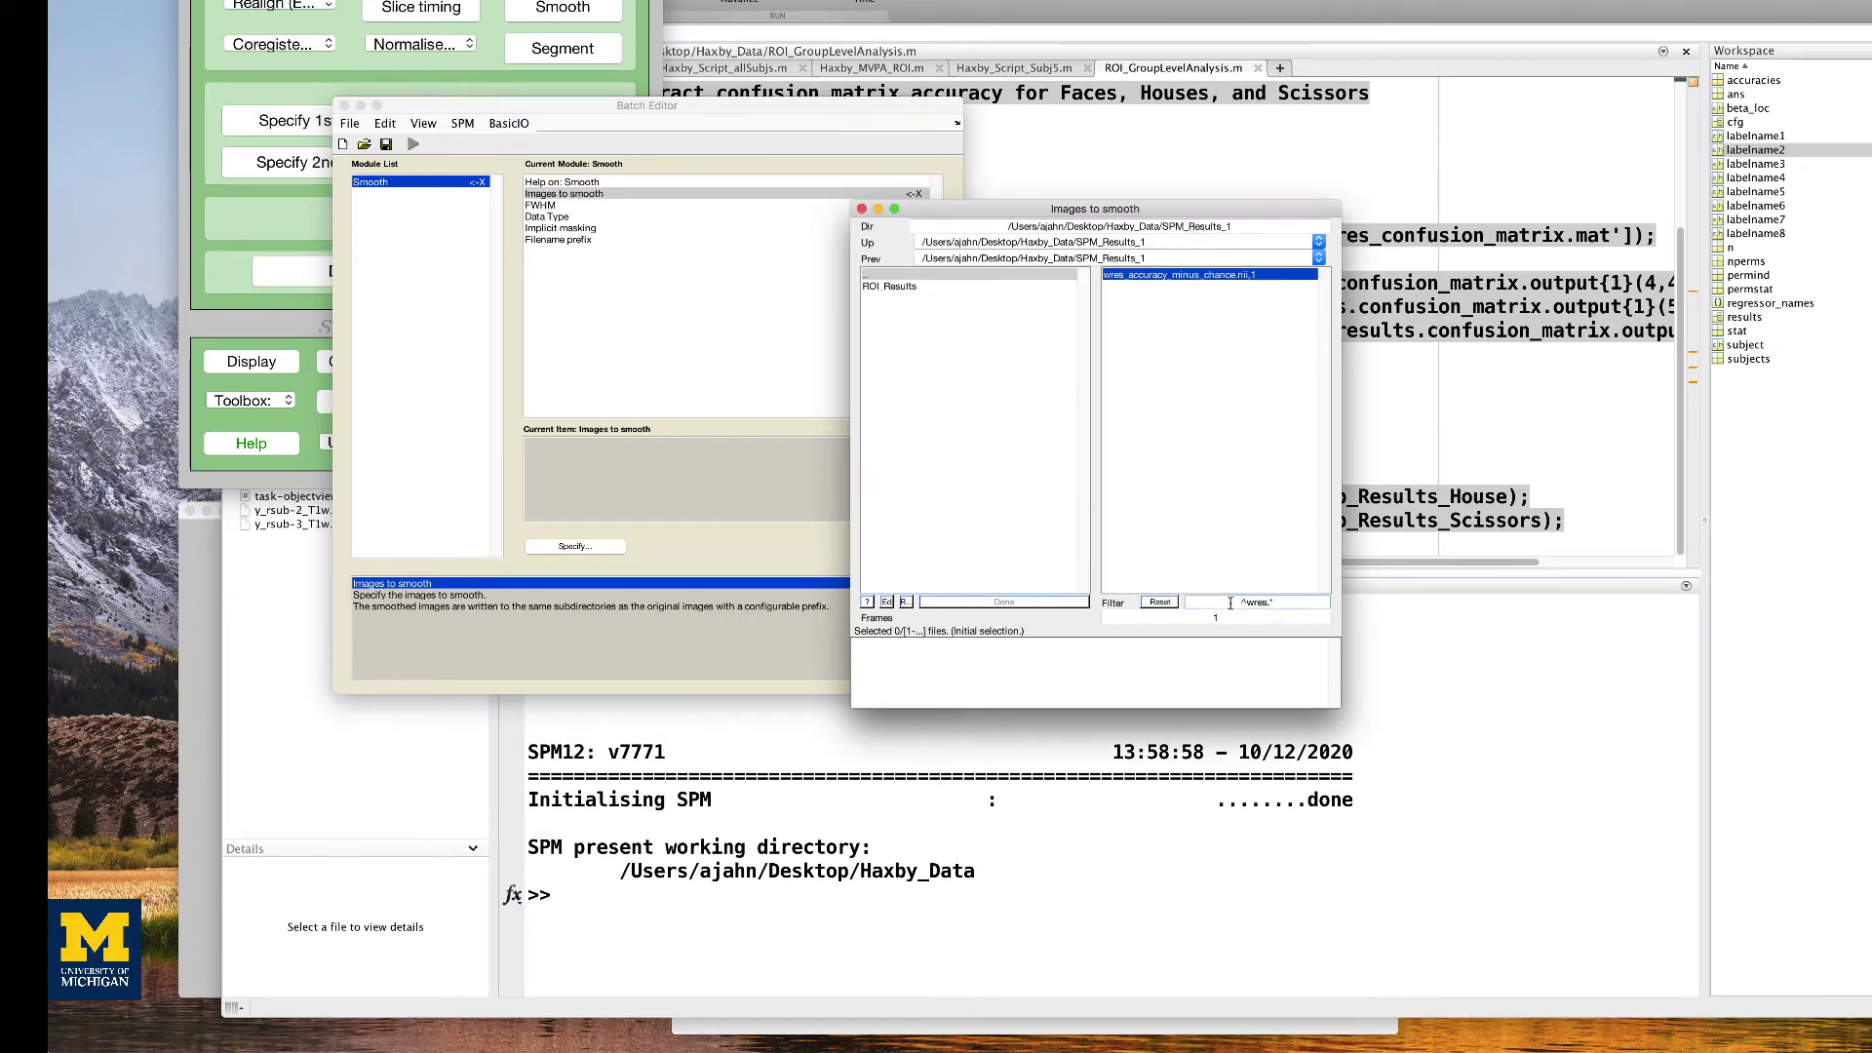
left_click(1236, 227)
key("BackSpace")
type("2")
key("Return")
Add the wres accuracy maps from SPM_Results_3 through 6 and confirm all six images
key("BackSpace")
type("3")
key("Return")
left_click(1219, 275)
key("BackSpace")
type("4")
key("Return")
left_click(1219, 275)
key("BackSpace")
type("5")
key("Return")
left_click(1219, 293)
key("BackSpace")
type("6")
key("Return")
left_click(1180, 275)
left_click(1004, 602)
Change the smoothing FWHM from 8 8 8 to 6 6 6 and run the job
left_click(916, 207)
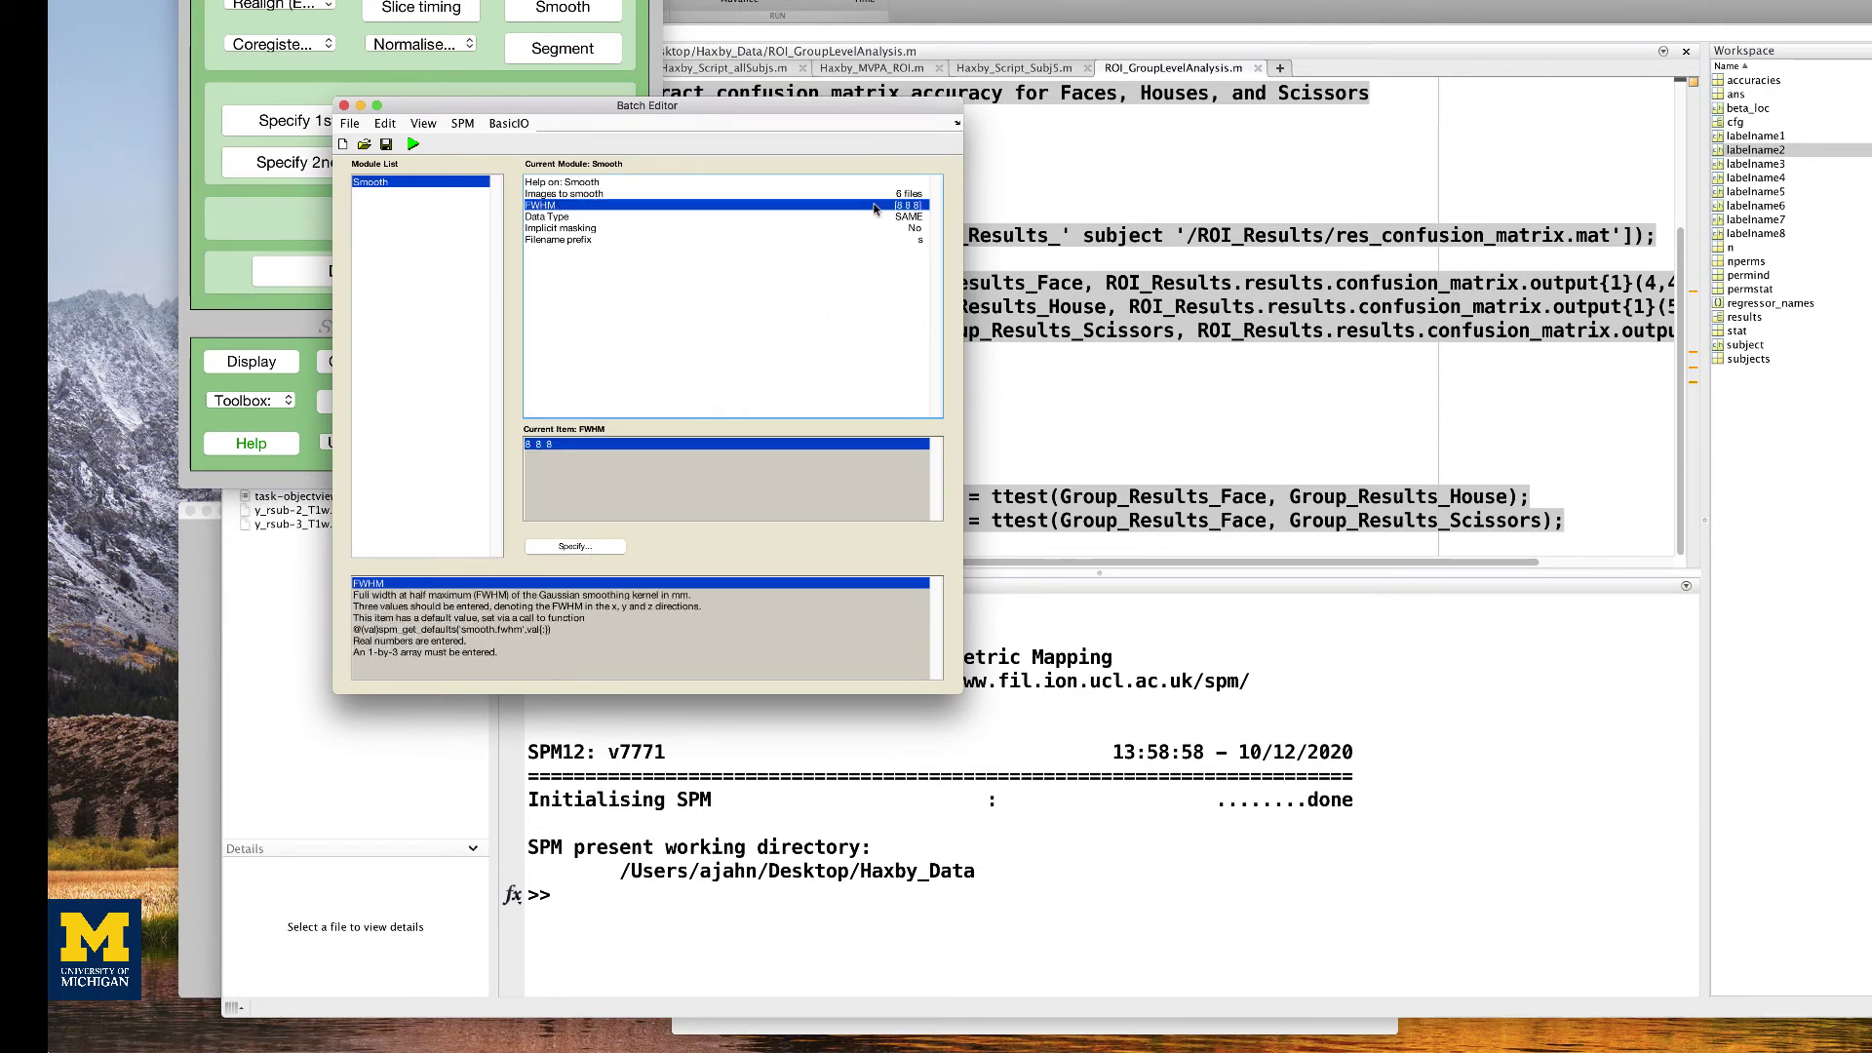
double_click(874, 206)
left_click_drag(555, 356, 452, 364)
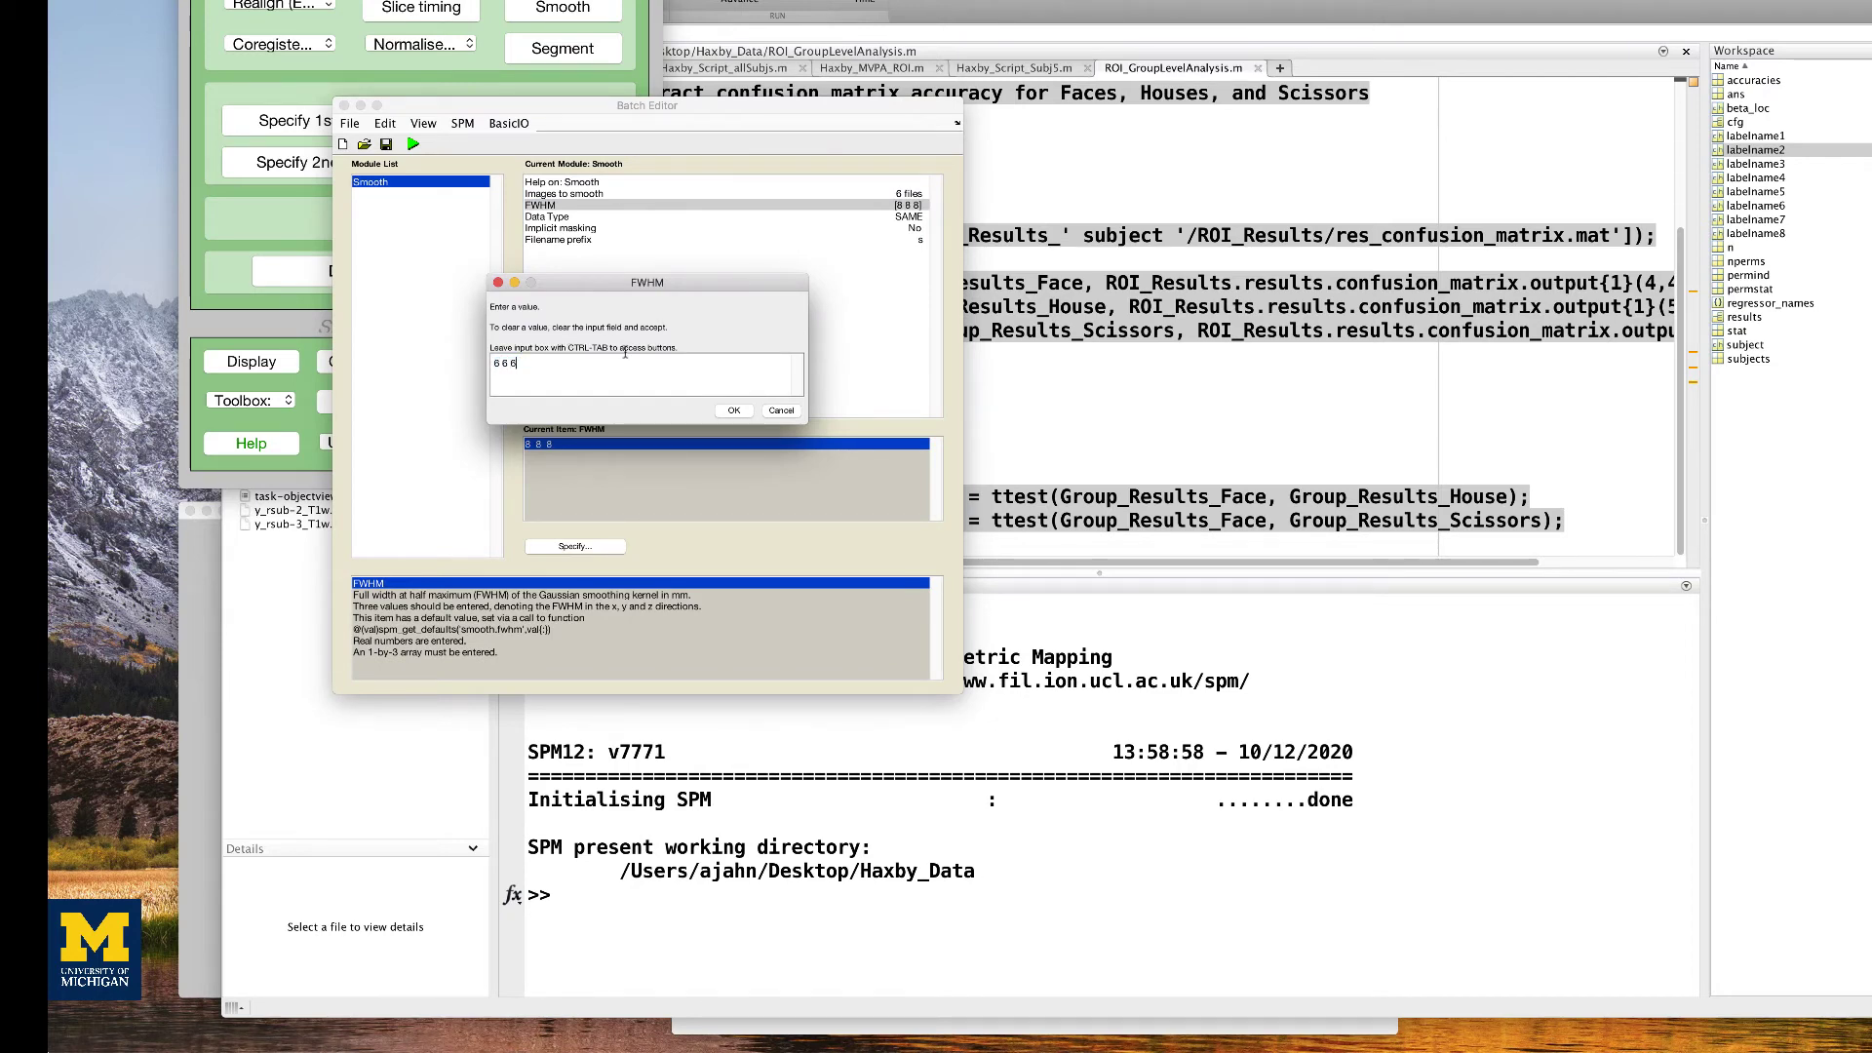
type("6 6 6")
left_click(734, 410)
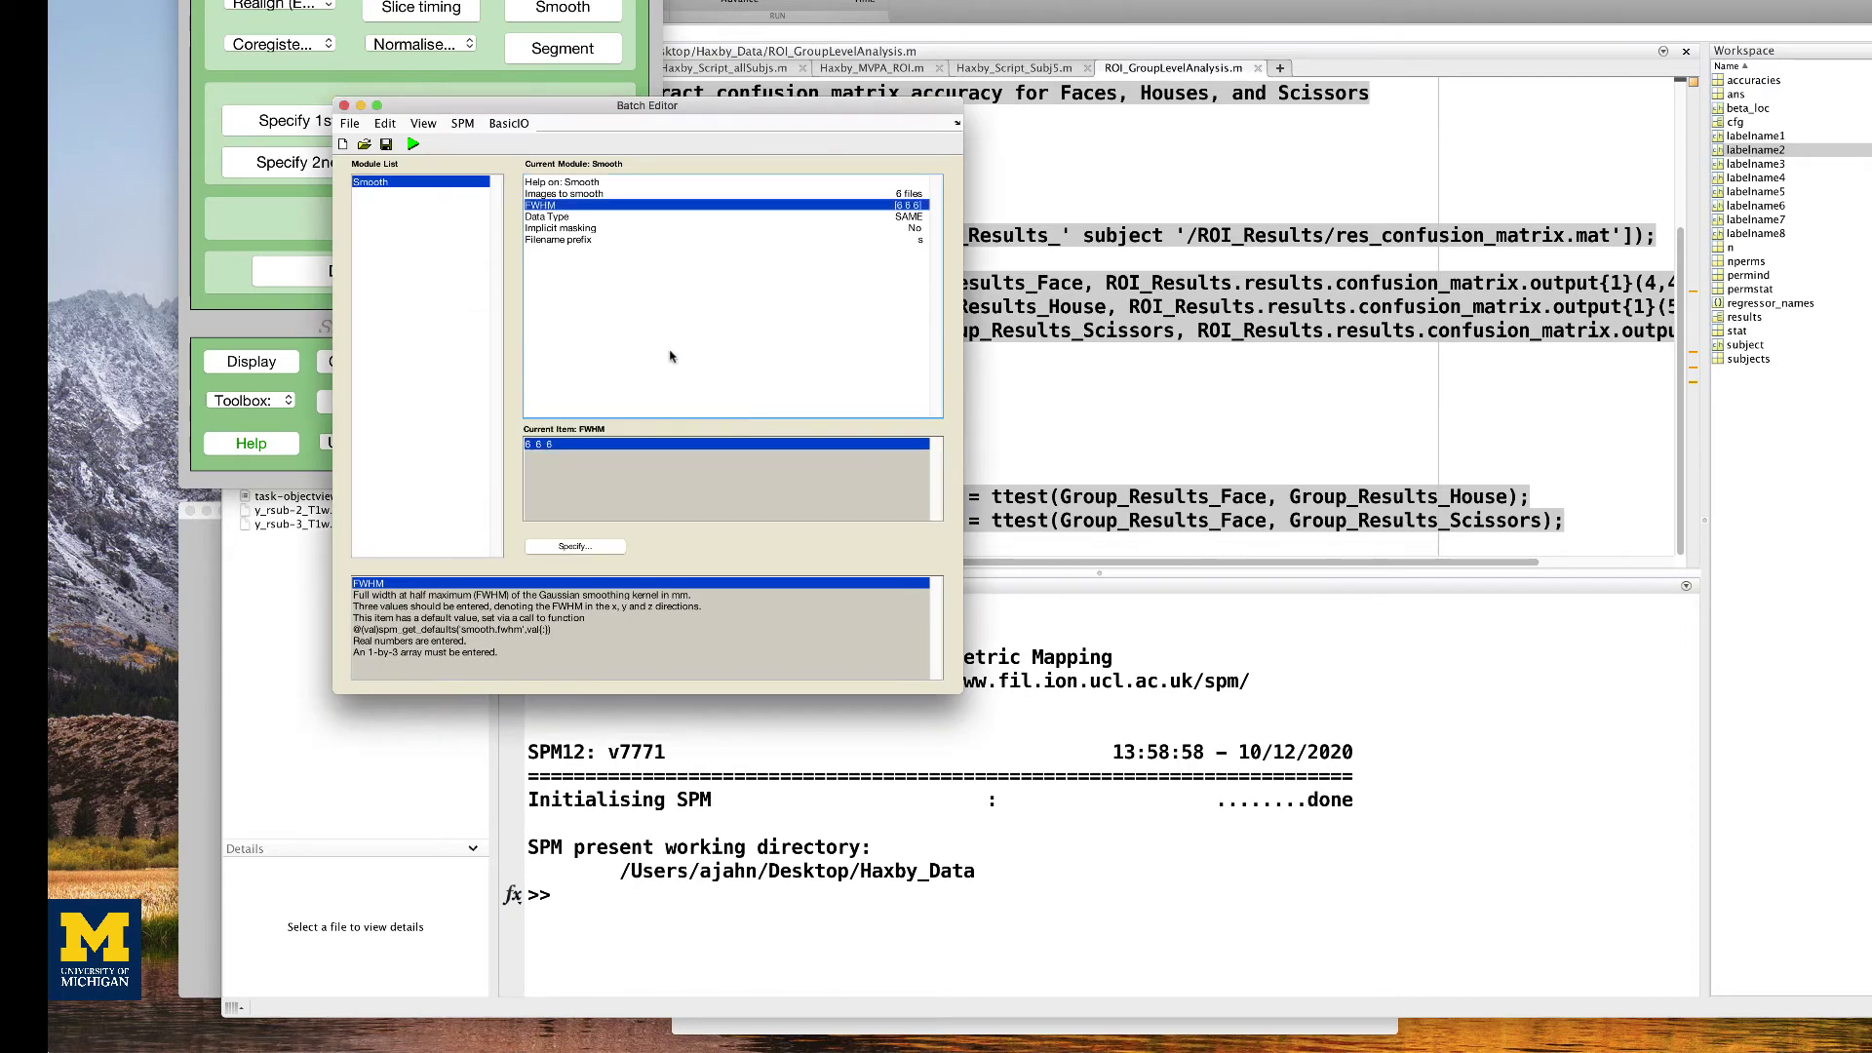
left_click(413, 144)
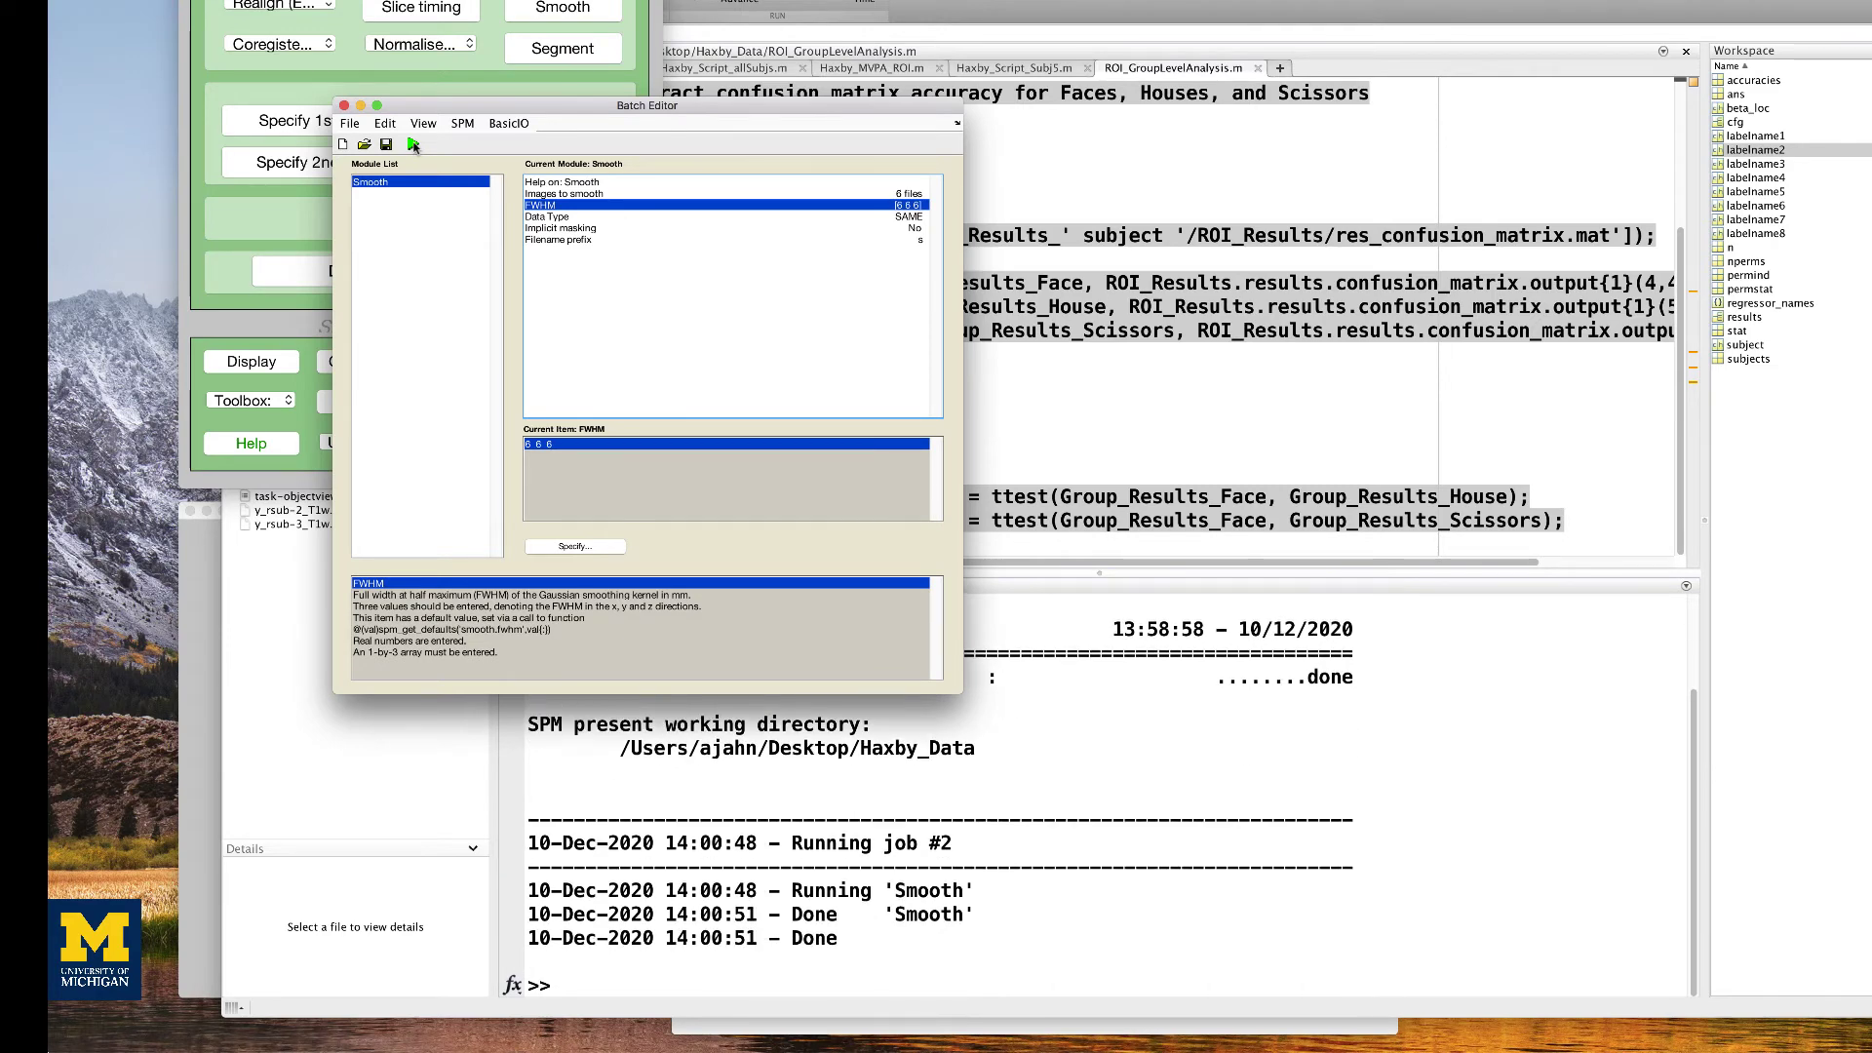
left_click(1437, 826)
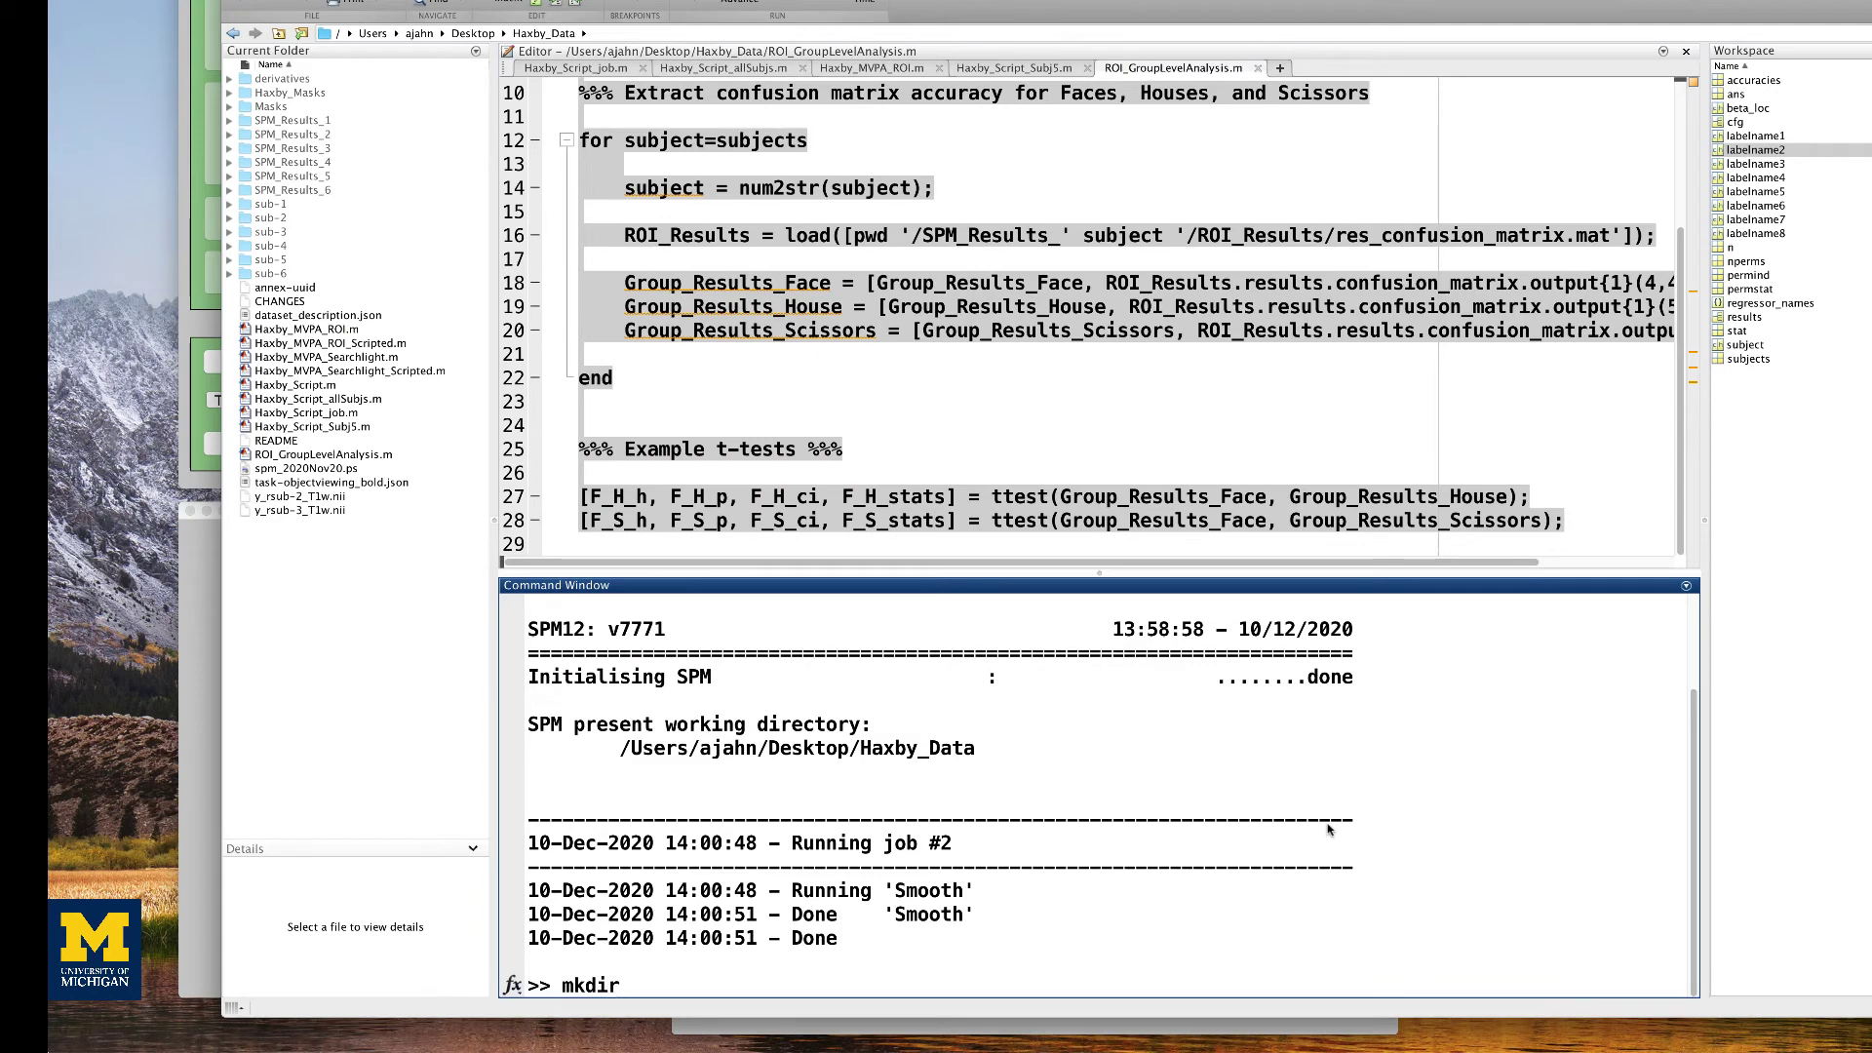
Create the 2ndLevel_GroupResults folder with mkdir and set it as the 2nd-level design directory
type("mkdir 2ndLevel_Group")
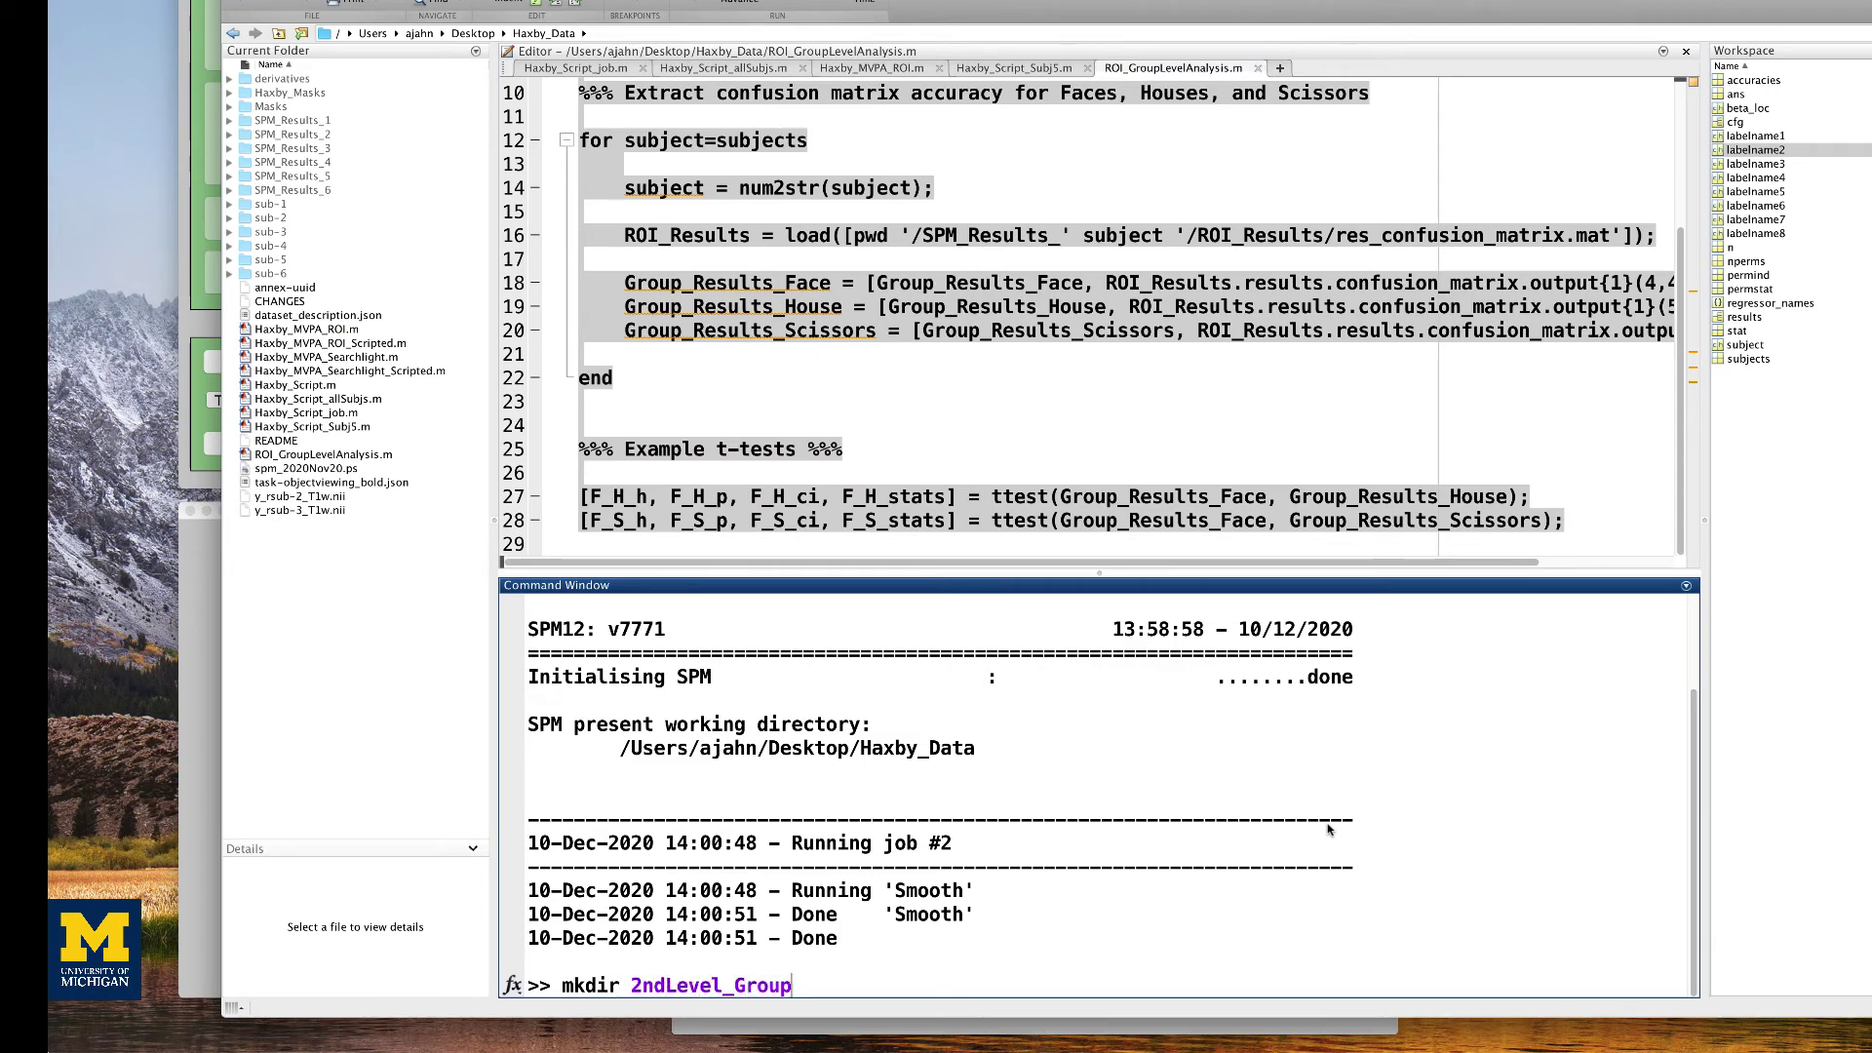
type("Results")
key("Return")
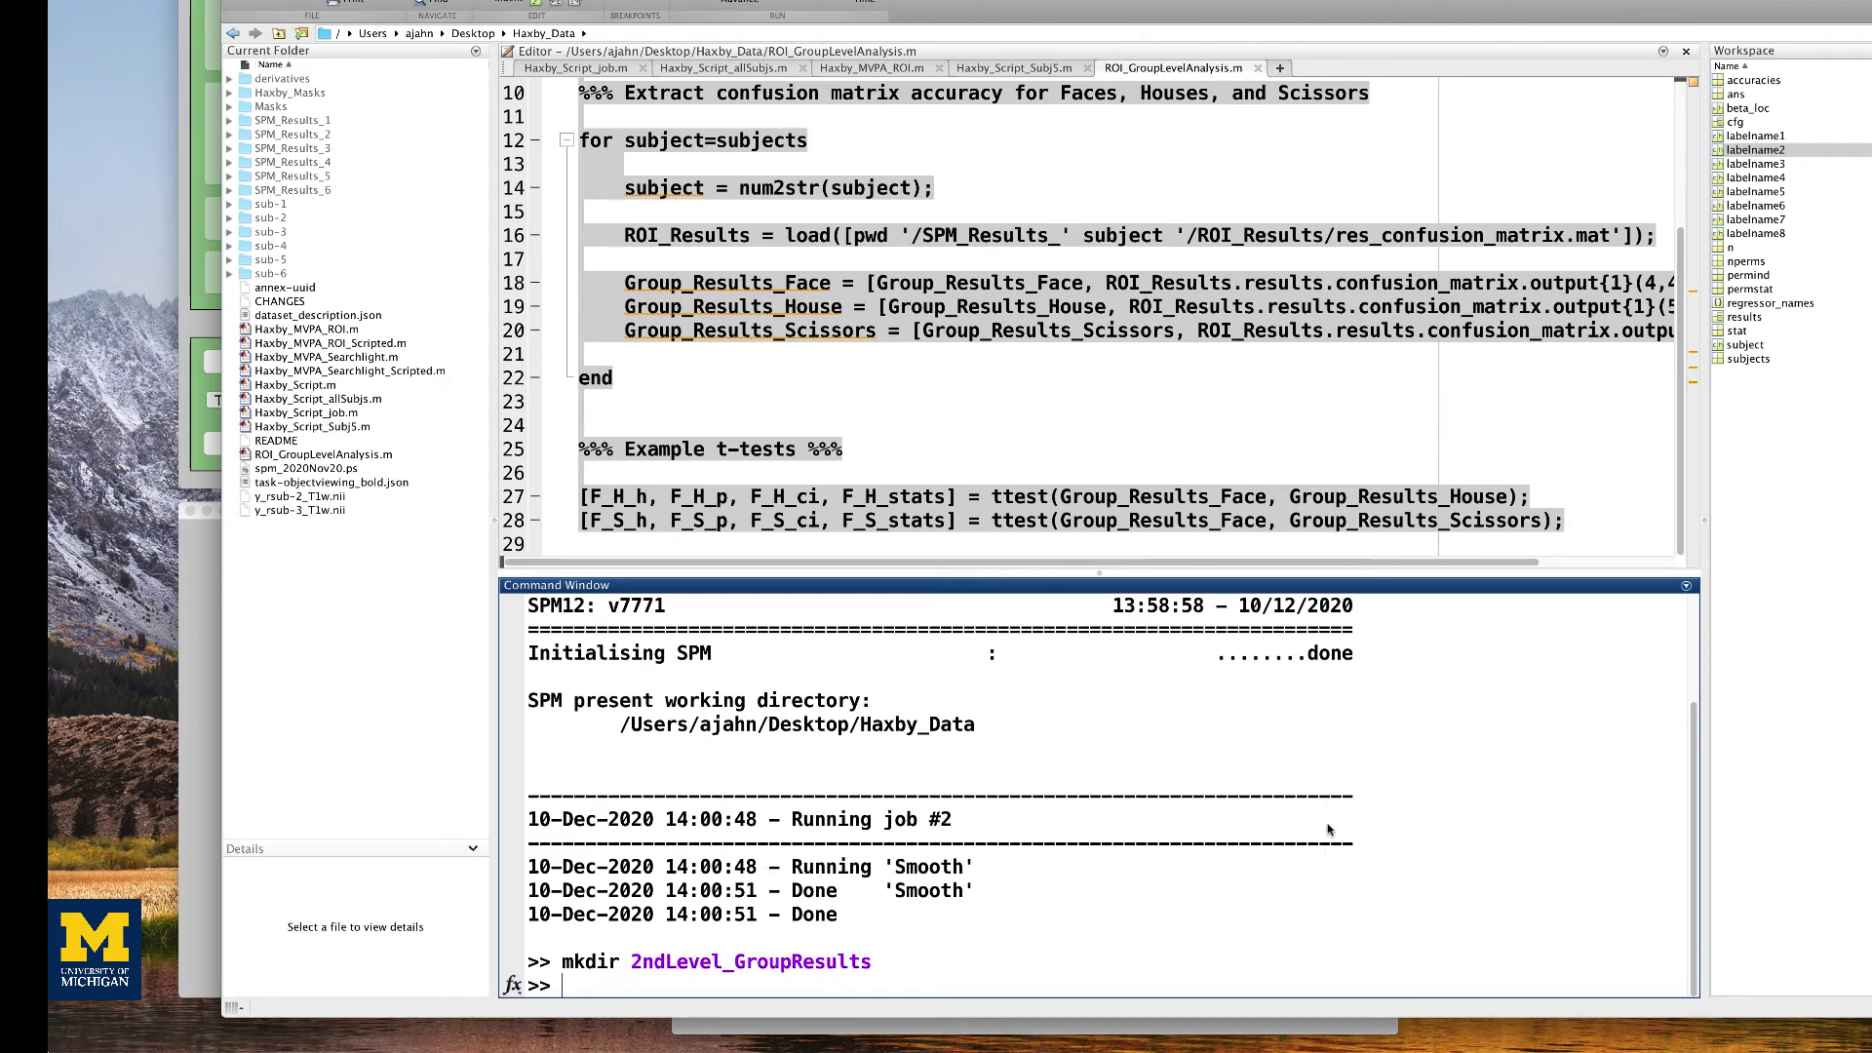
left_click(197, 329)
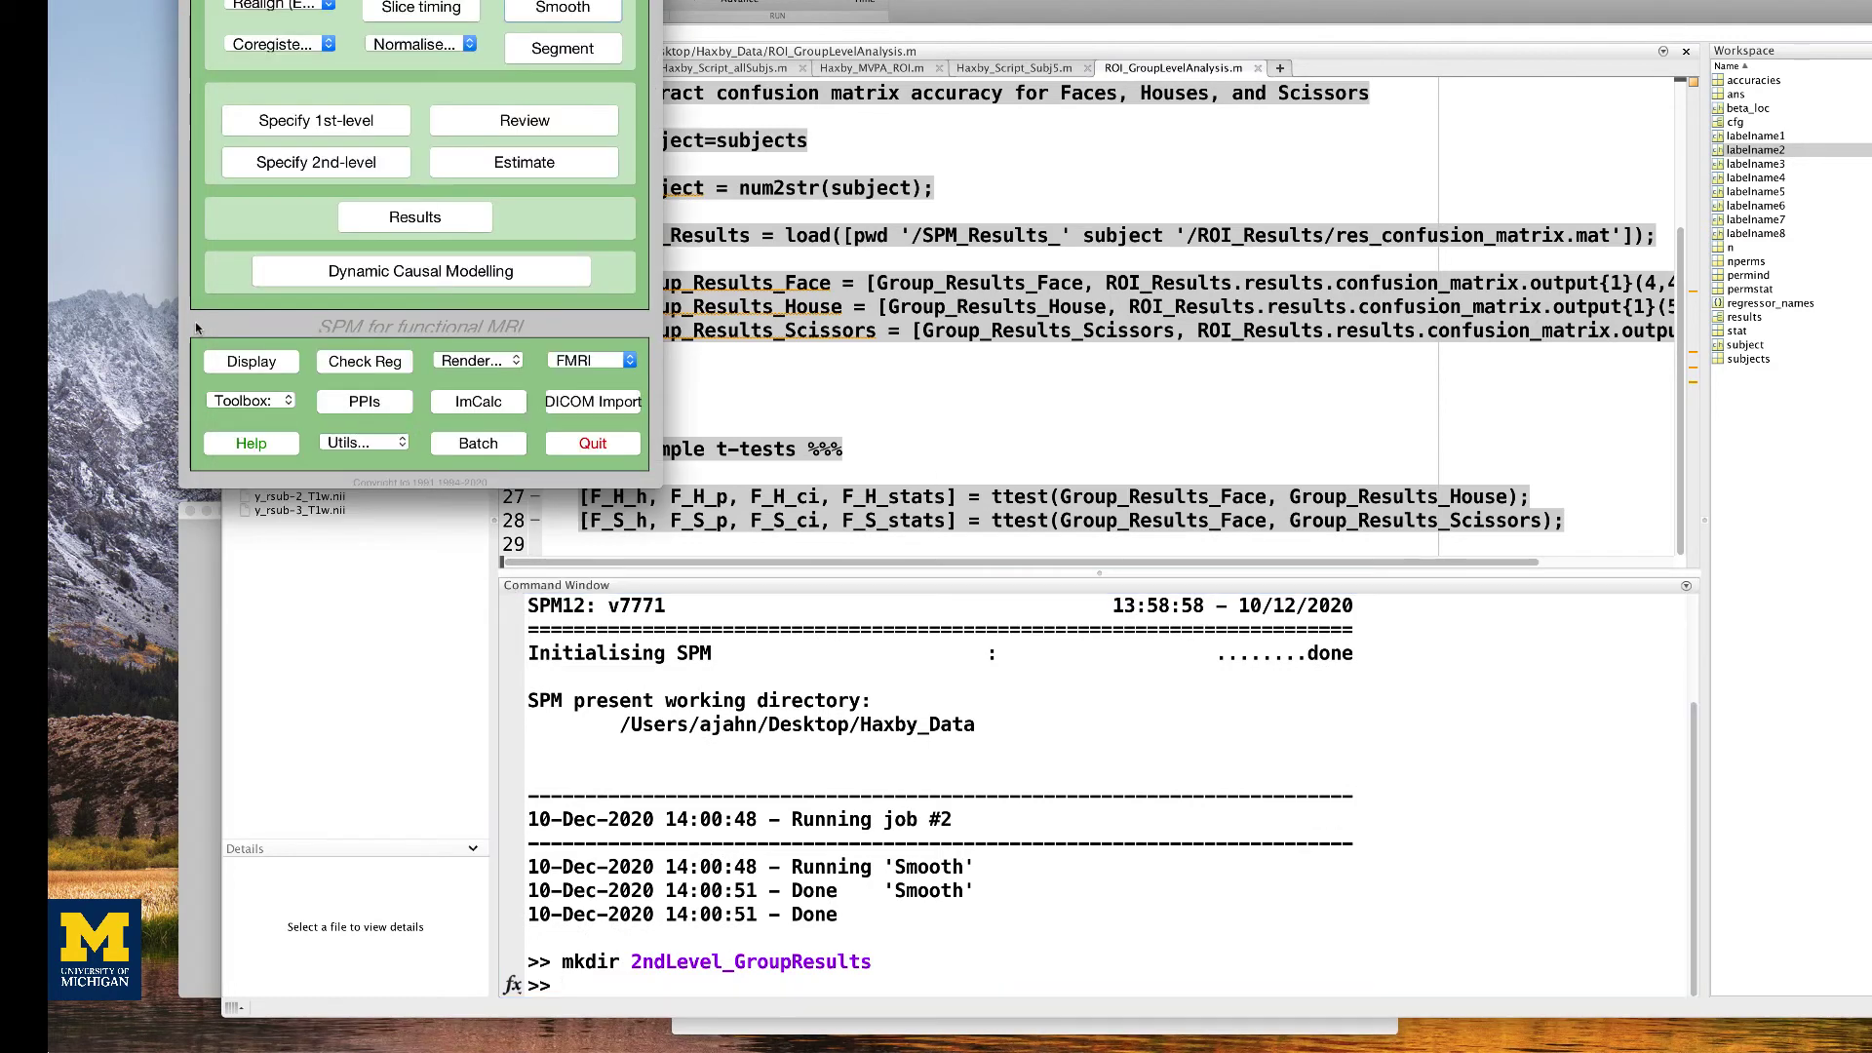
left_click(363, 159)
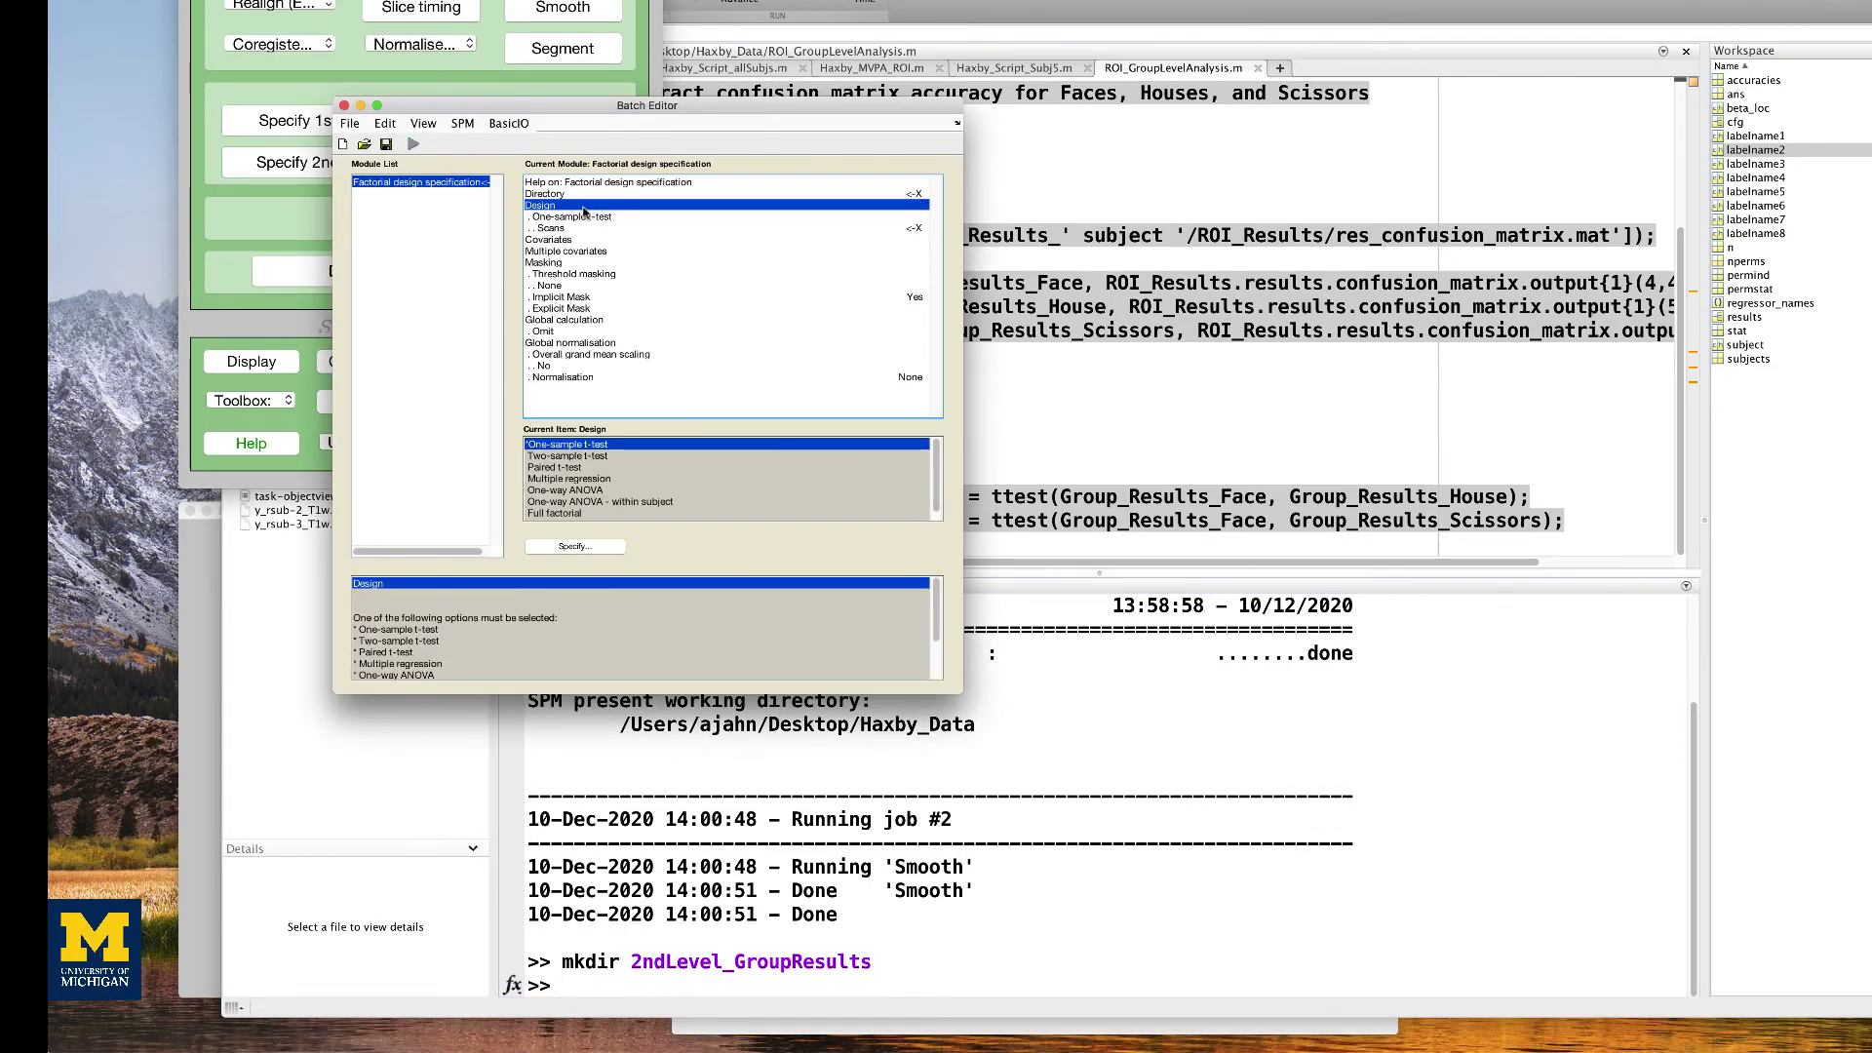
double_click(572, 195)
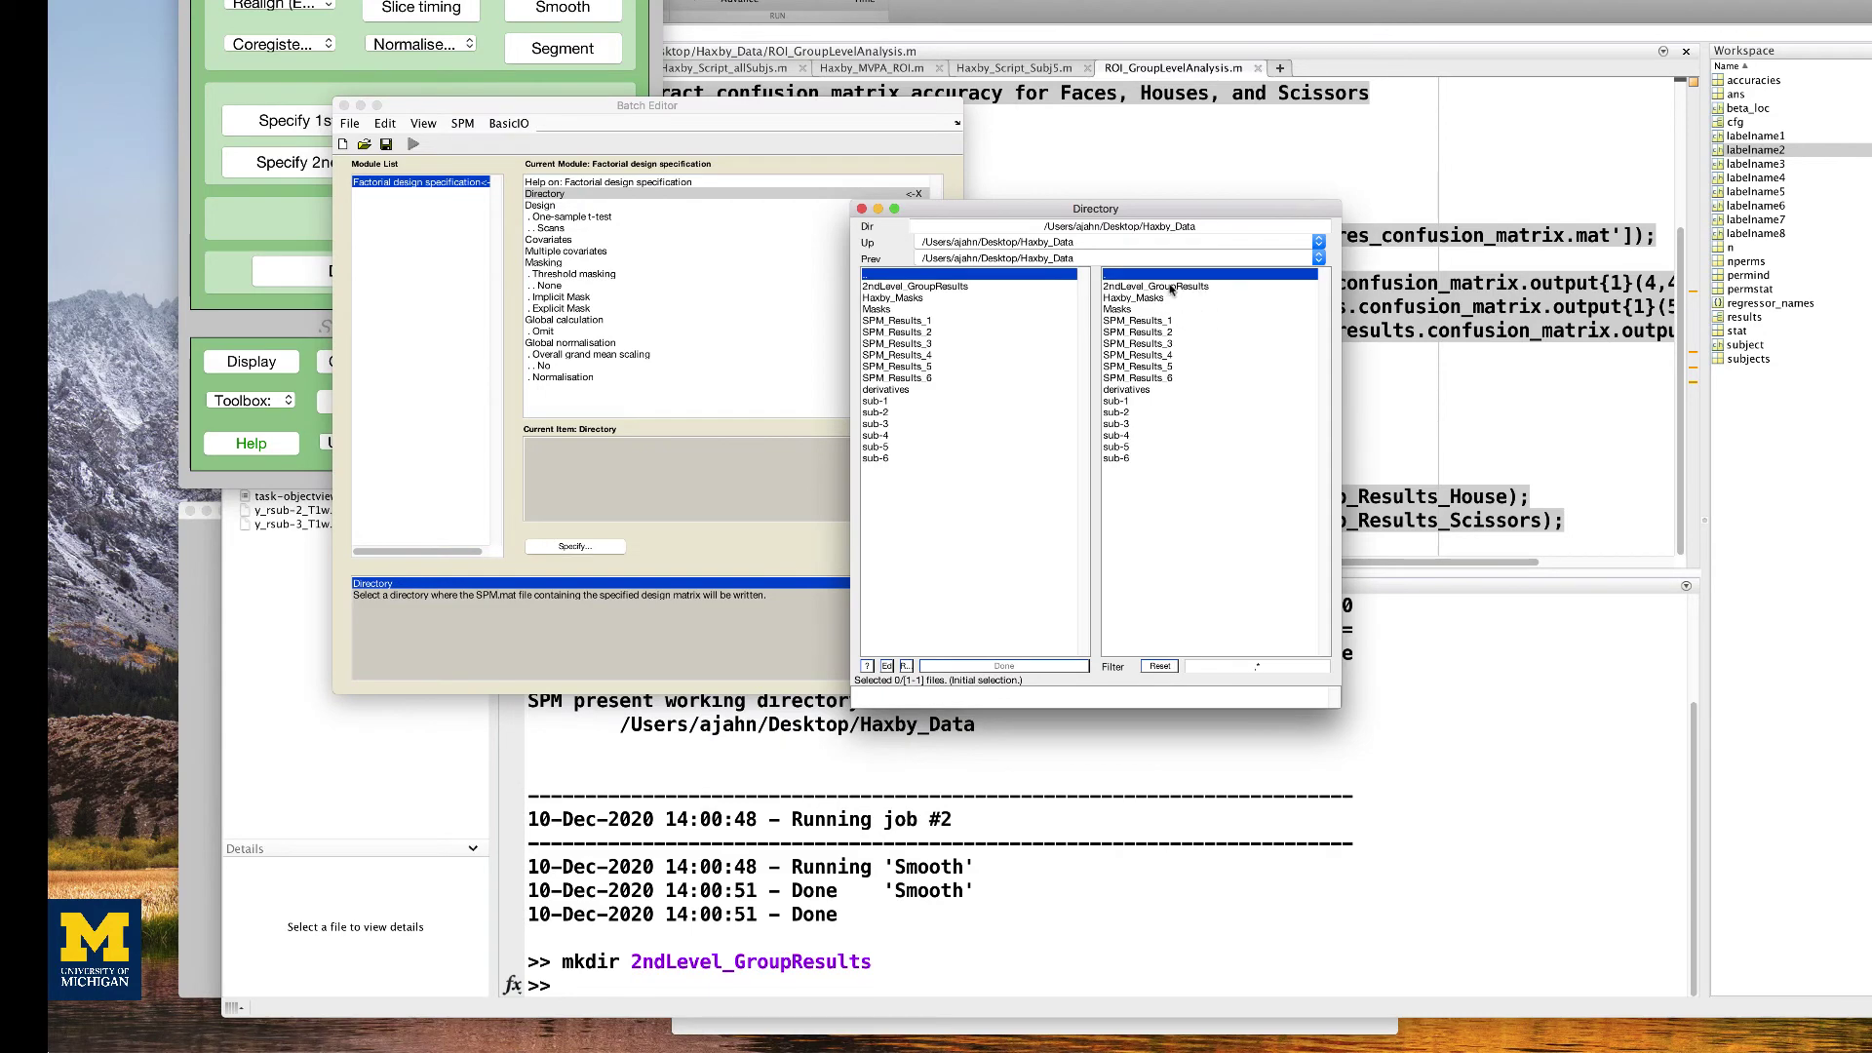
left_click(1172, 288)
left_click(1010, 666)
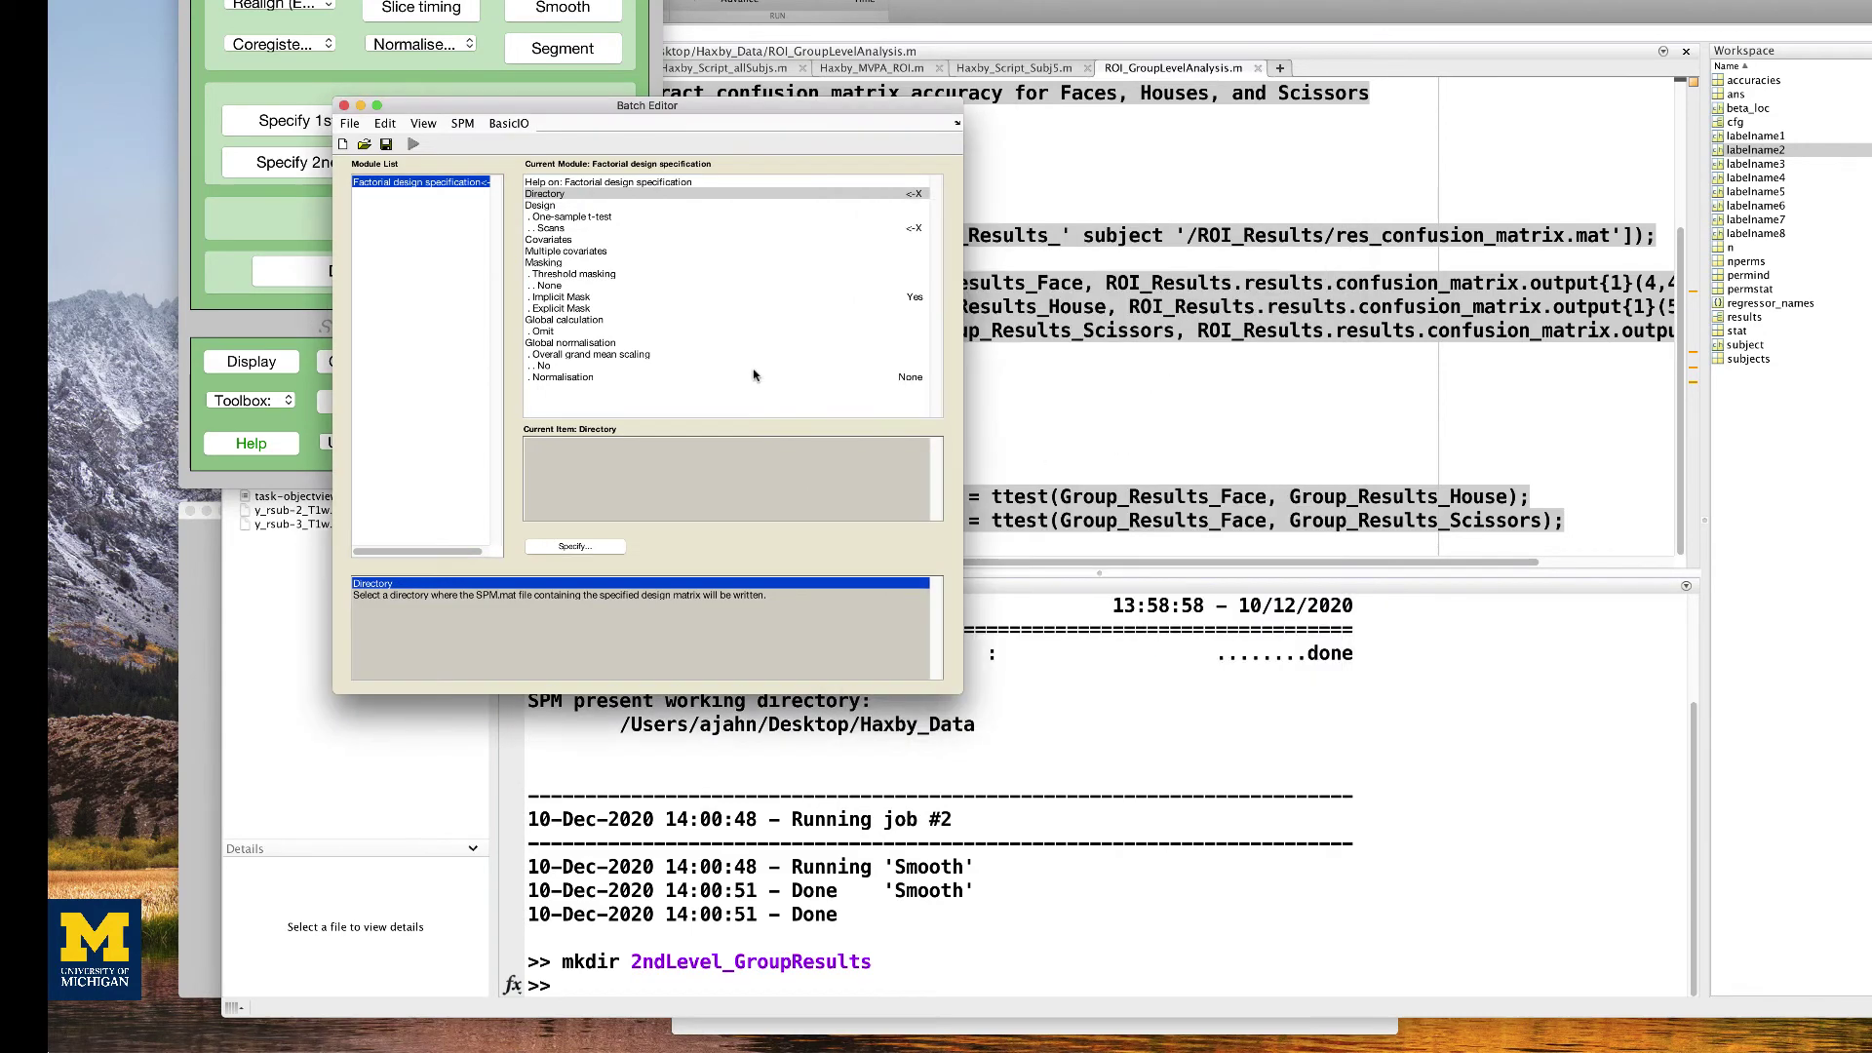
Add the swres accuracy maps from SPM_Results_1 and 2 as t-test scans
double_click(583, 228)
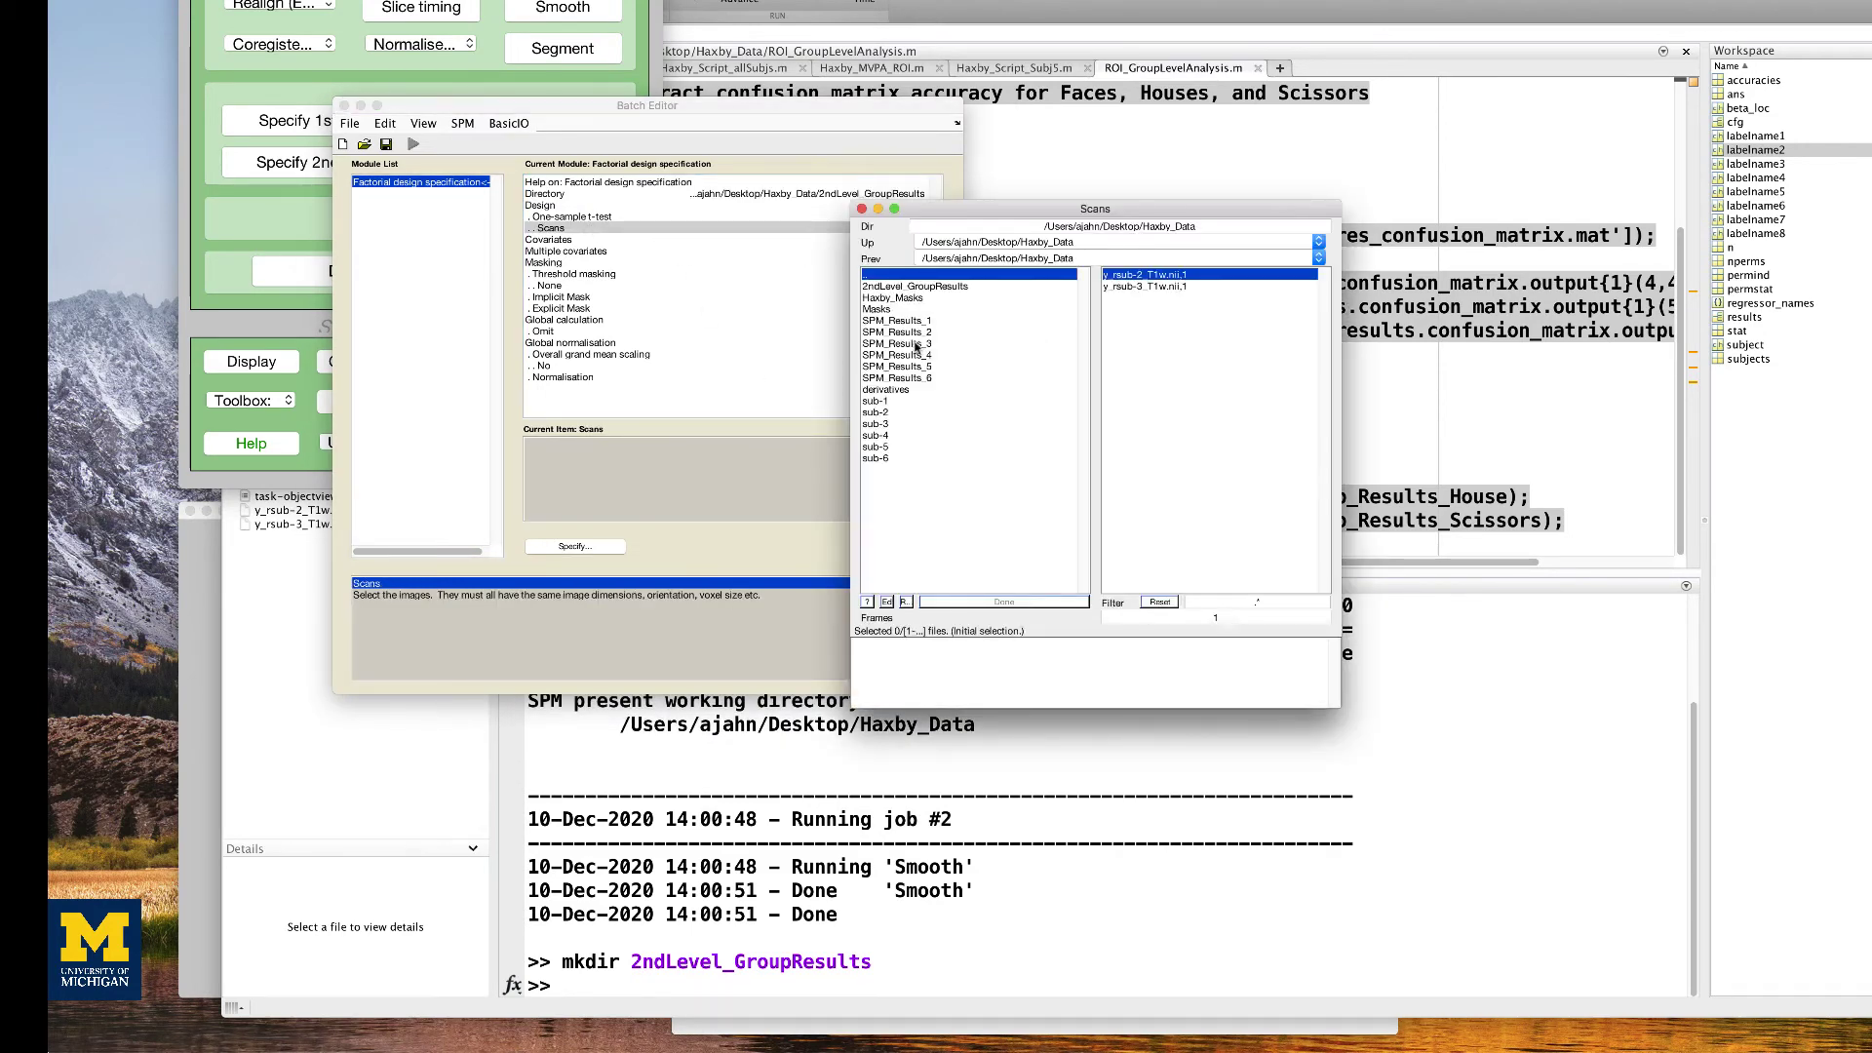
double_click(897, 321)
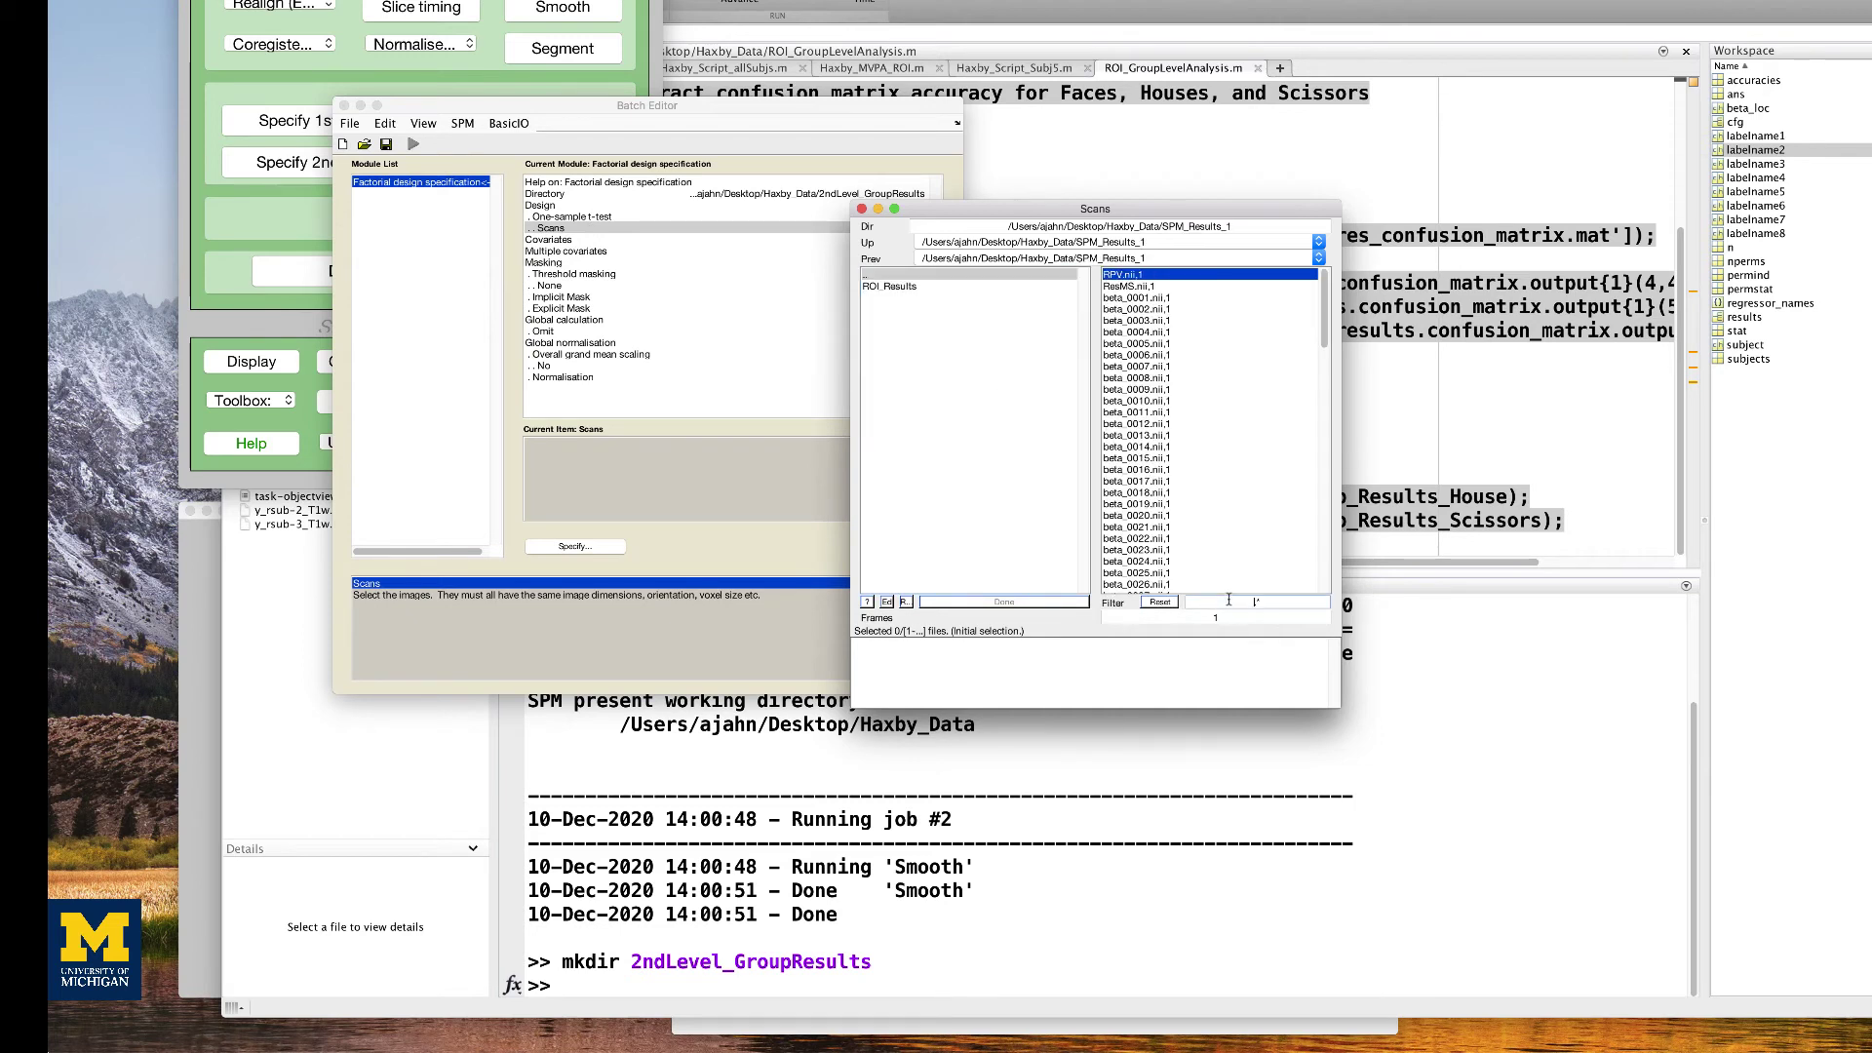
type("s")
key("Return")
double_click(1136, 274)
left_click(1233, 227)
key("BackSpace")
type("2")
key("Return")
double_click(1136, 274)
key("BackSpace")
type("3")
key("Return")
Add the swres maps from SPM_Results_3 to 6, confirm six scans, and run the design
double_click(1136, 274)
key("BackSpace")
type("4")
key("Return")
double_click(1136, 274)
key("BackSpace")
type("5")
key("Return")
double_click(1136, 274)
key("BackSpace")
type("6")
key("Return")
double_click(1136, 274)
left_click(1005, 603)
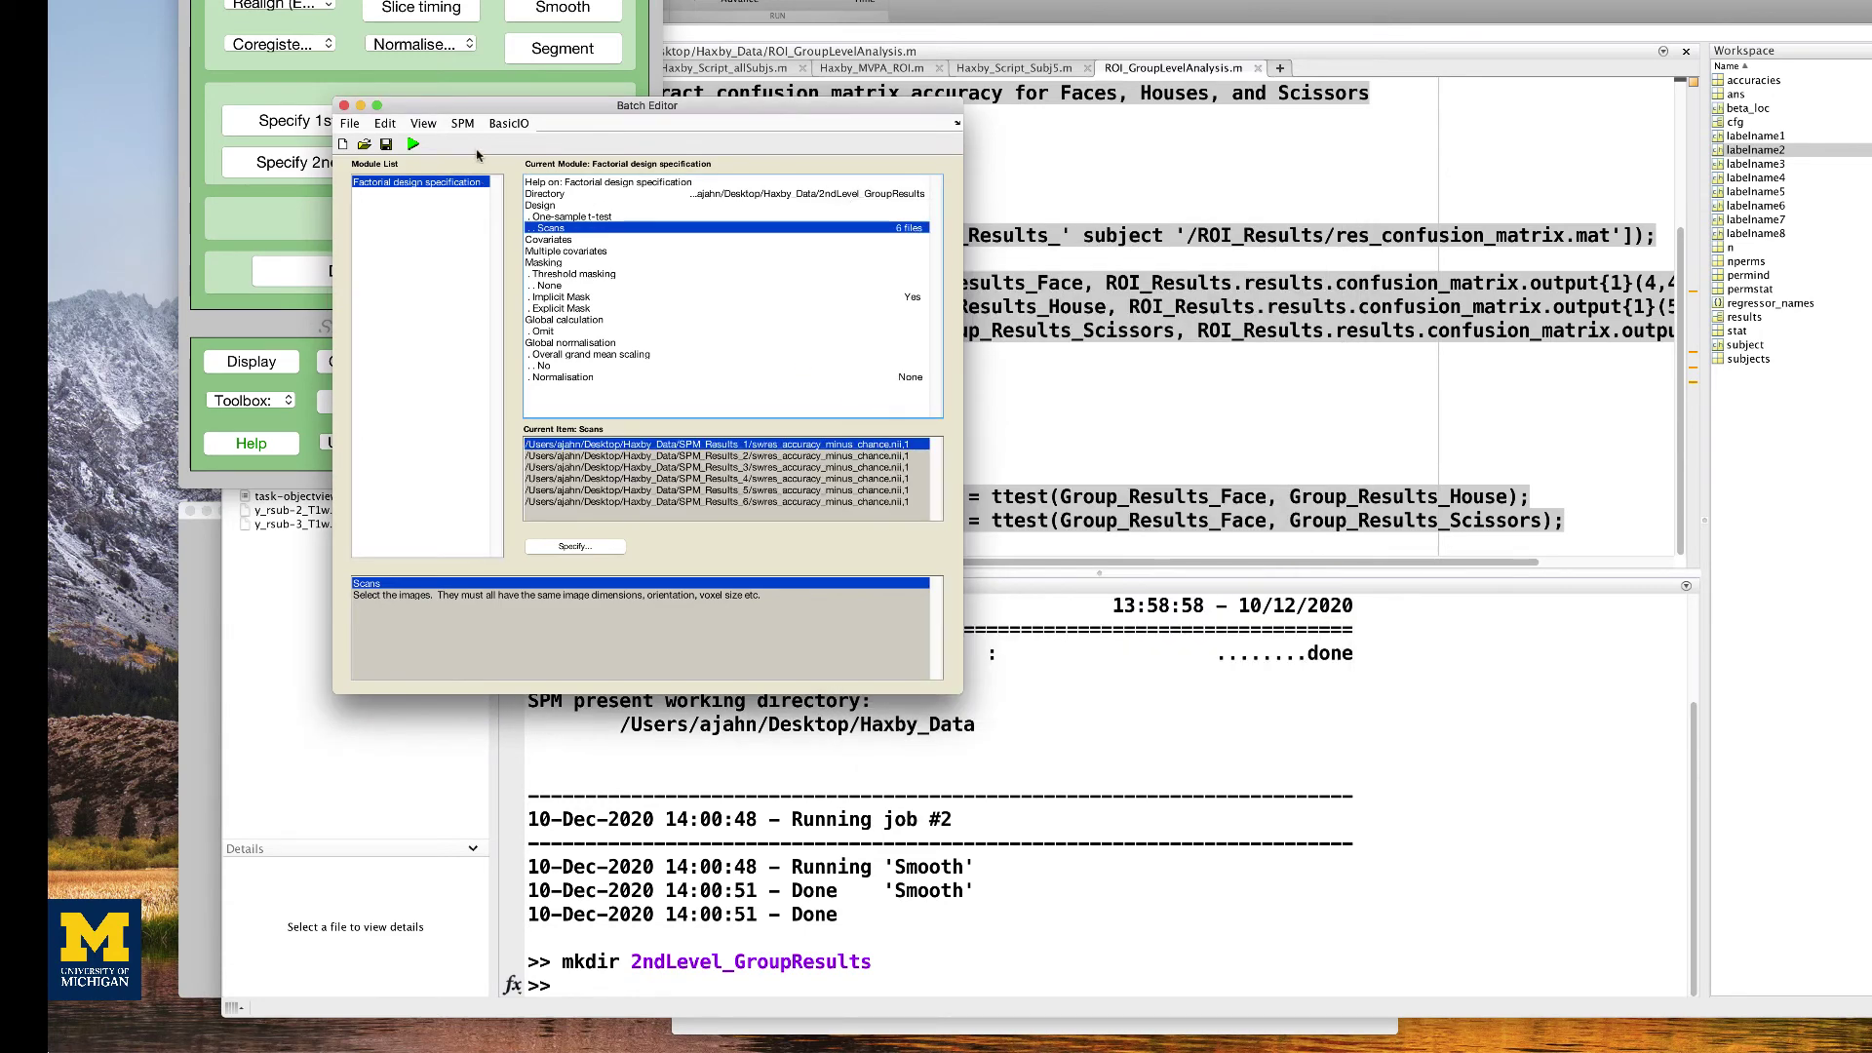
left_click(413, 146)
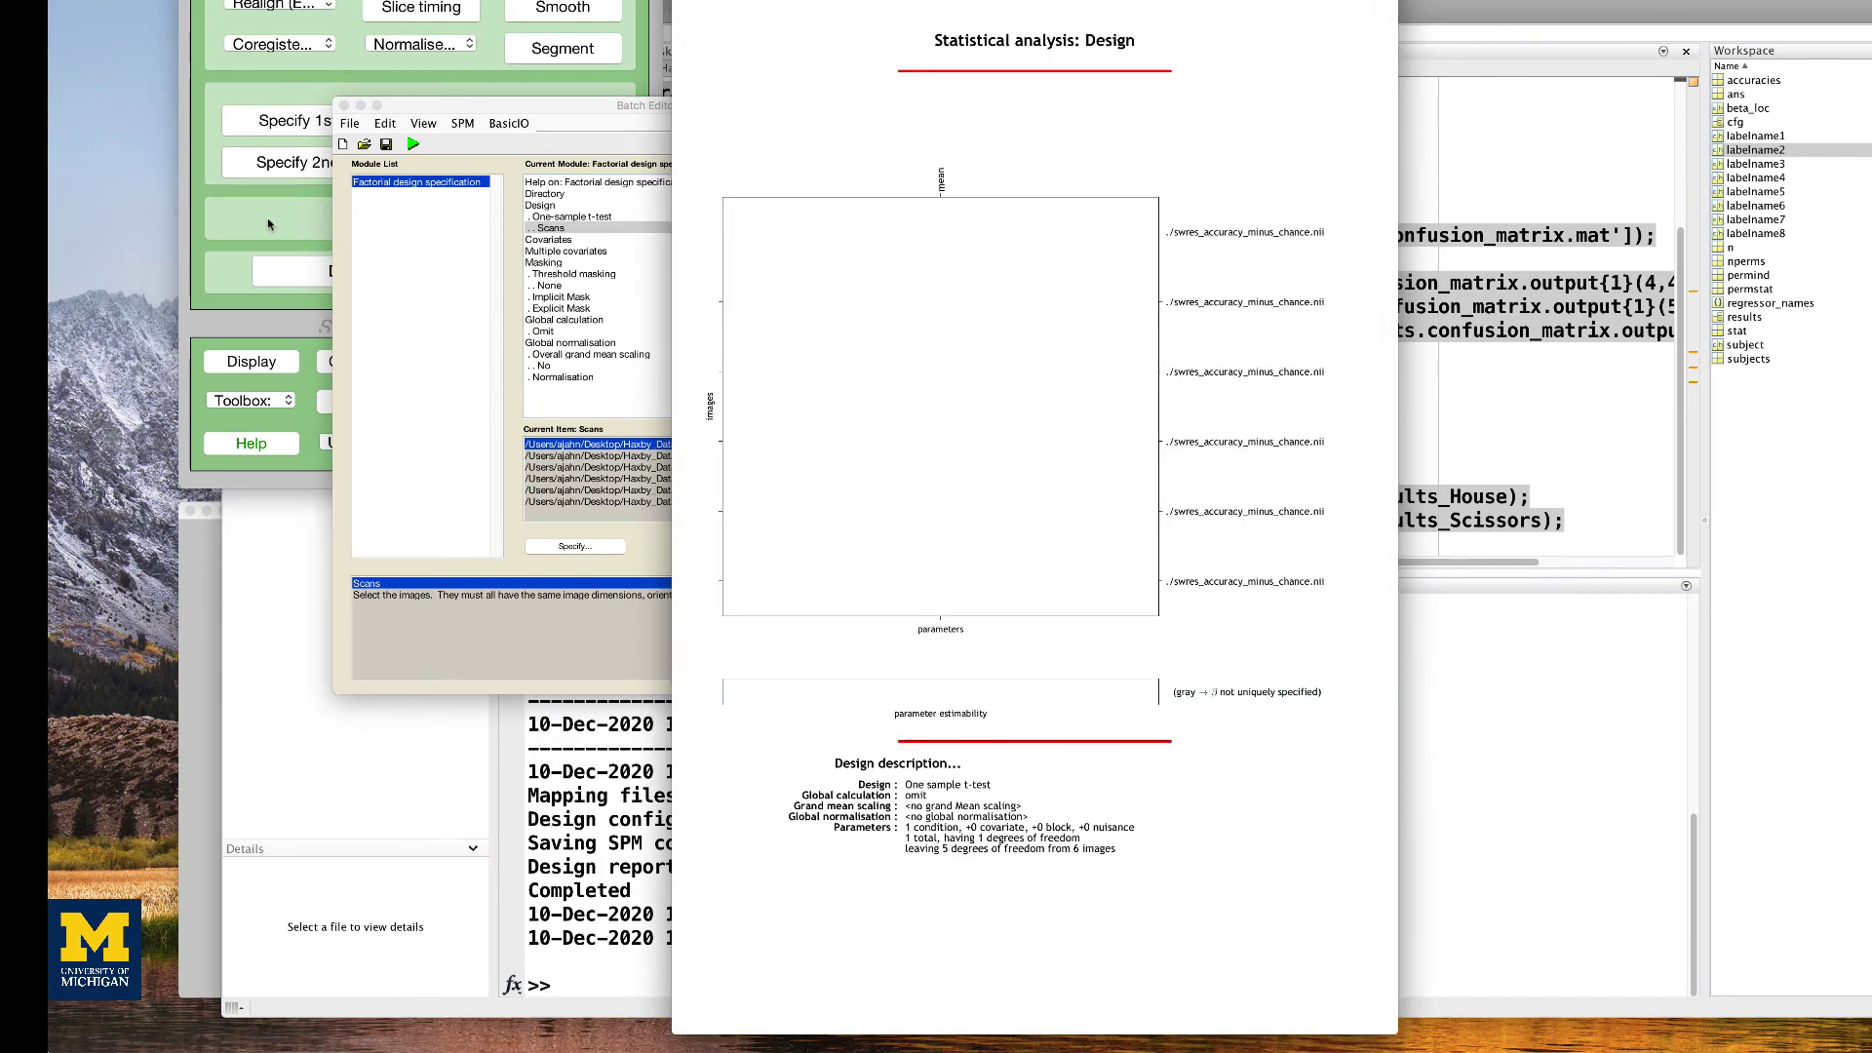
Run Model estimation on 2ndLevel_GroupResults/SPM.mat
left_click(287, 207)
left_click(497, 163)
double_click(630, 195)
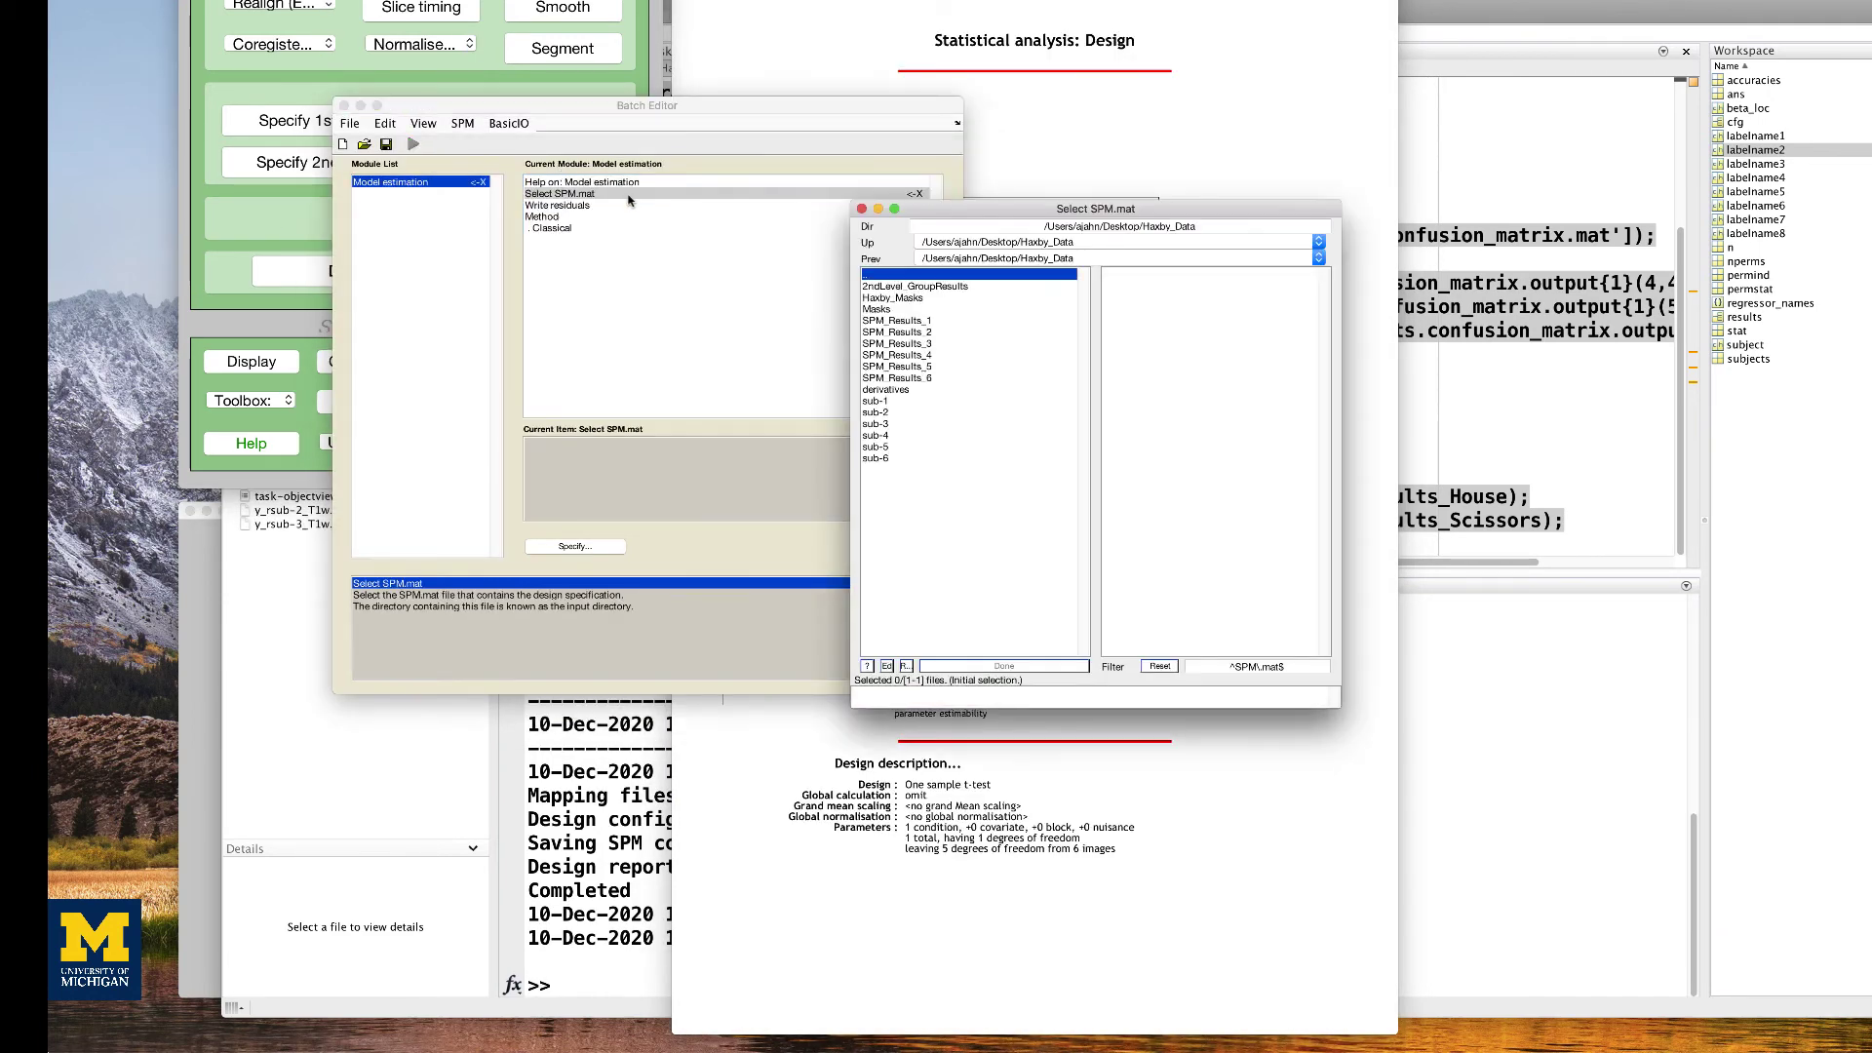
left_click(915, 285)
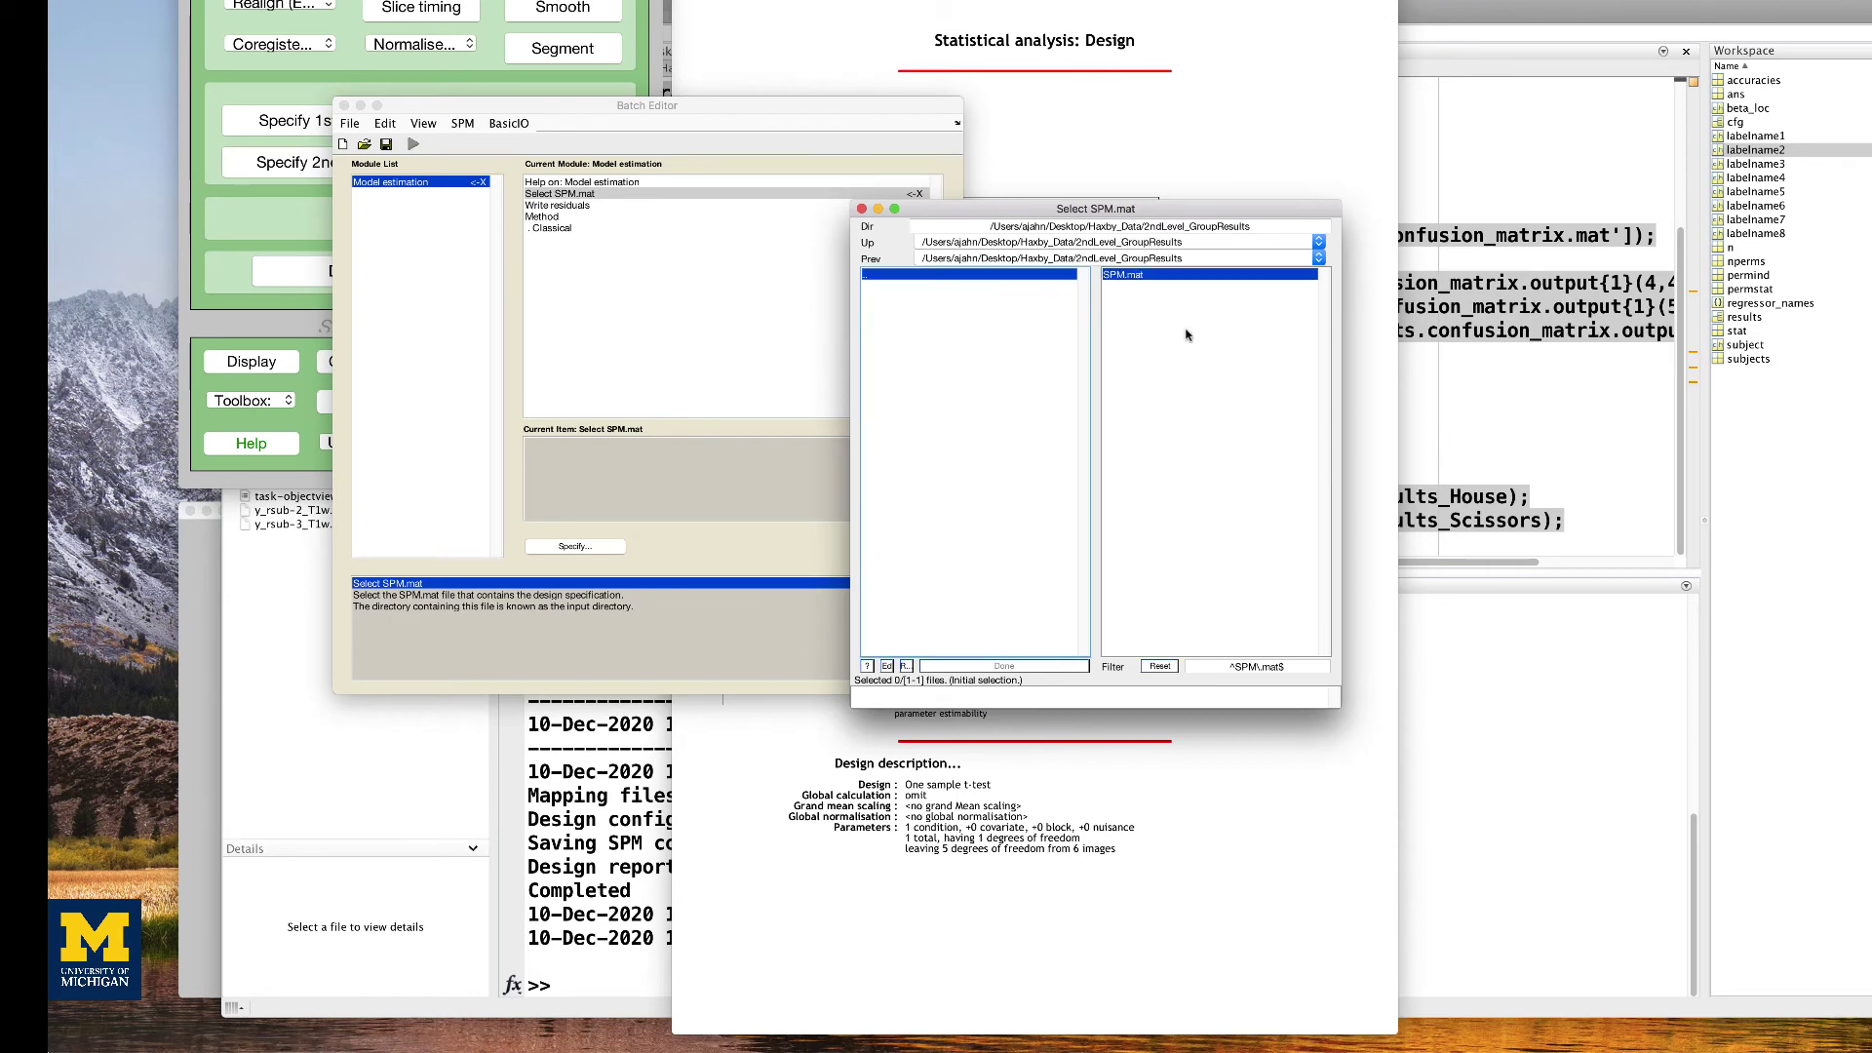
left_click(1005, 667)
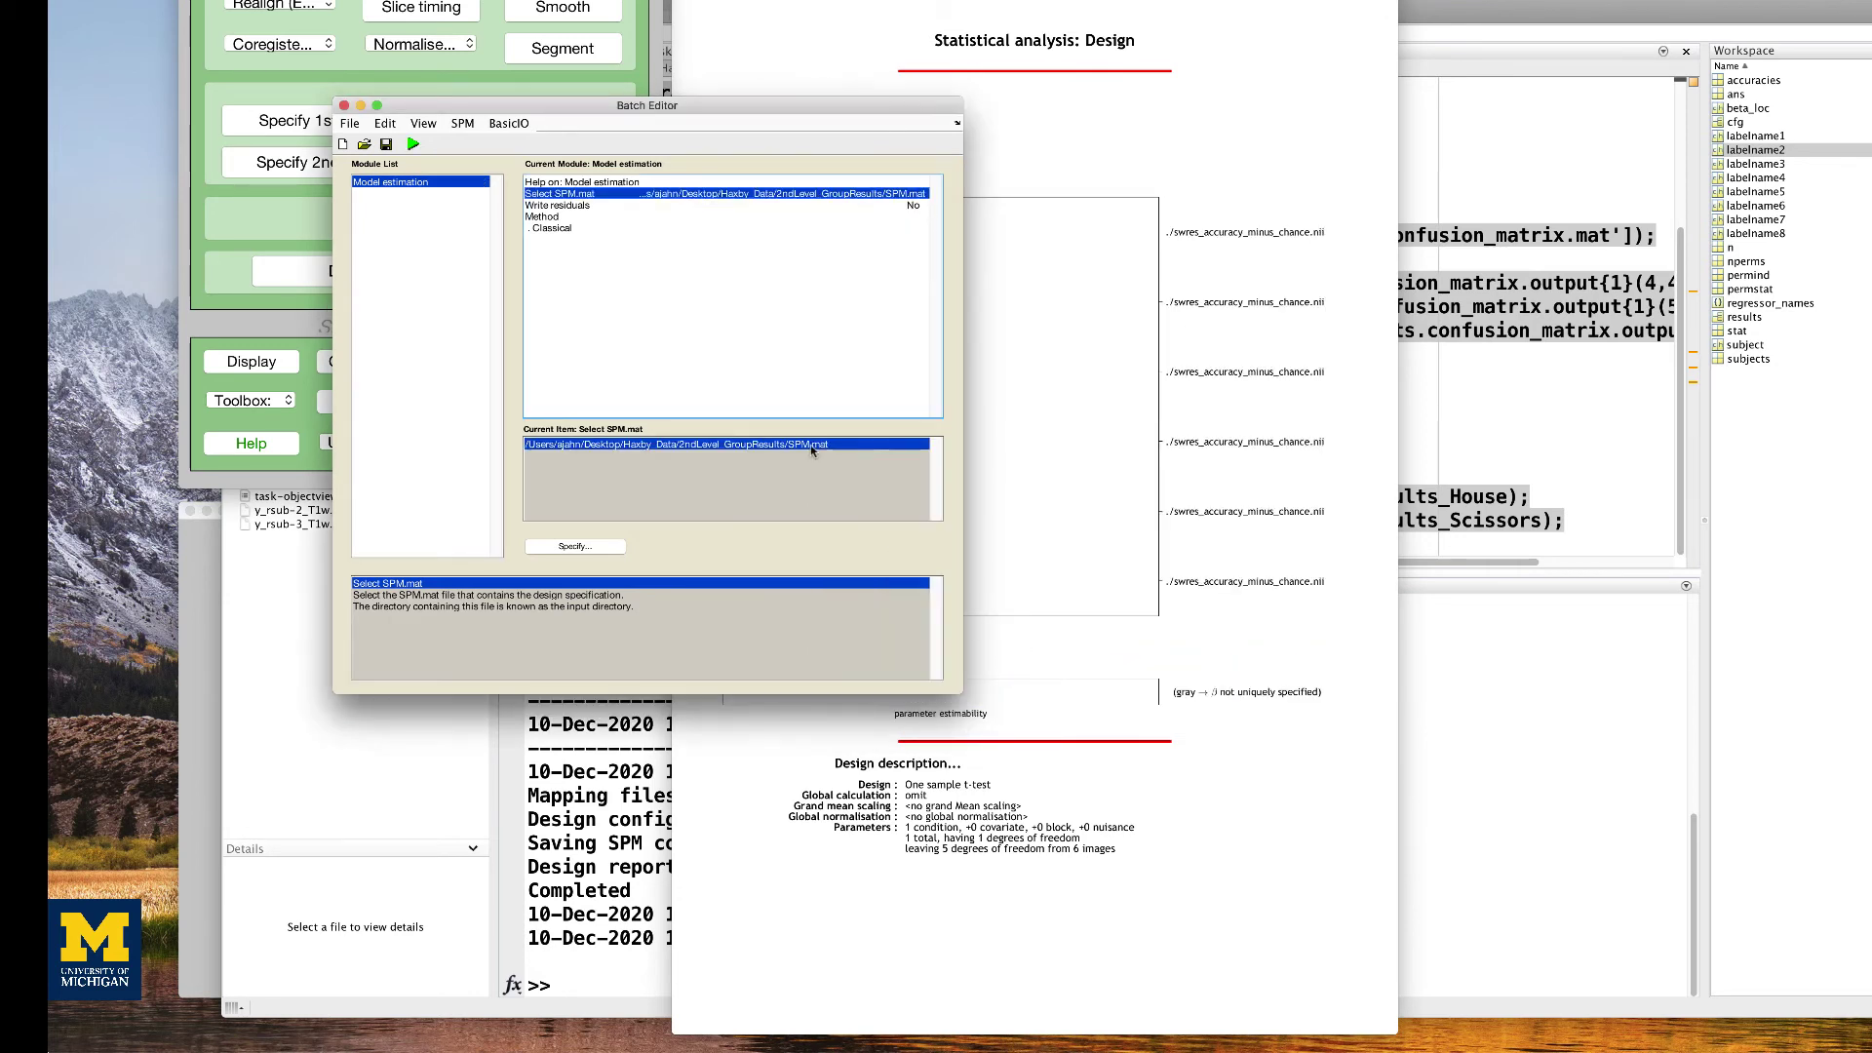
left_click(412, 143)
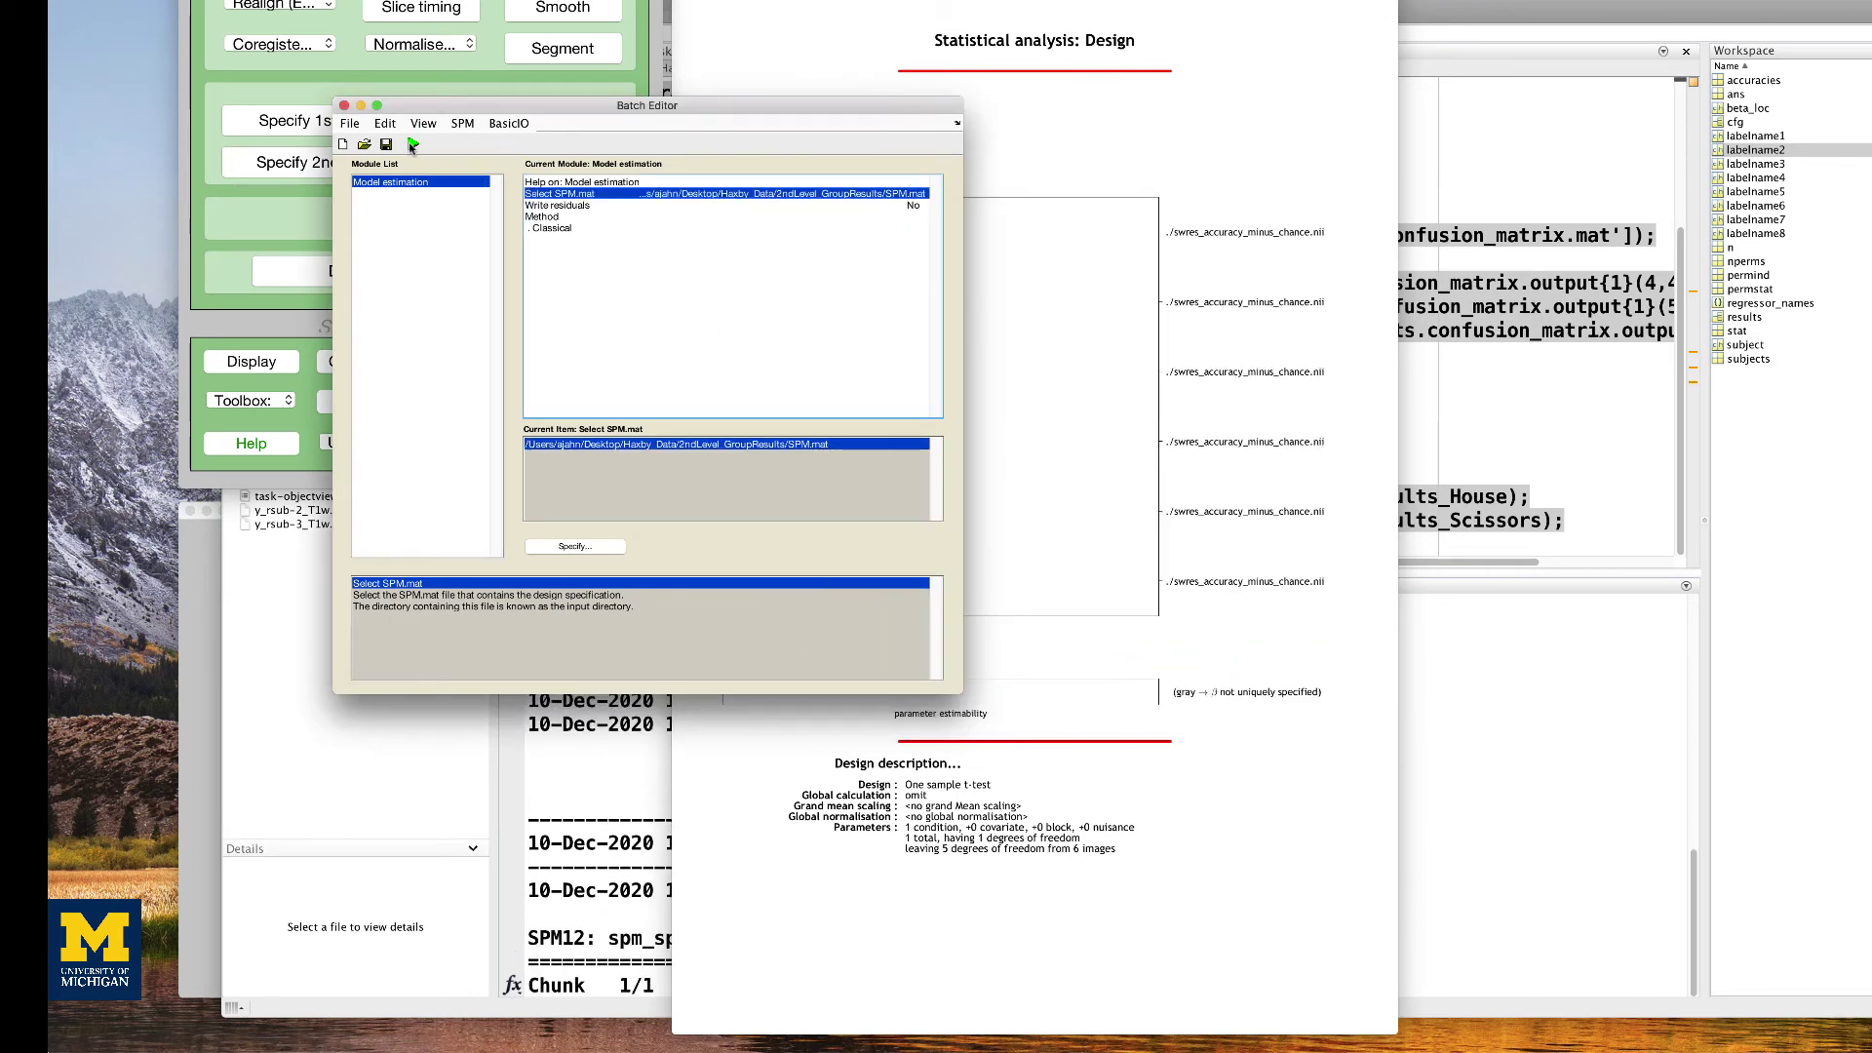
Start Results and select the SPM.mat from 2ndLevel_GroupResults
left_click(314, 95)
left_click(419, 214)
double_click(907, 287)
left_click(1151, 275)
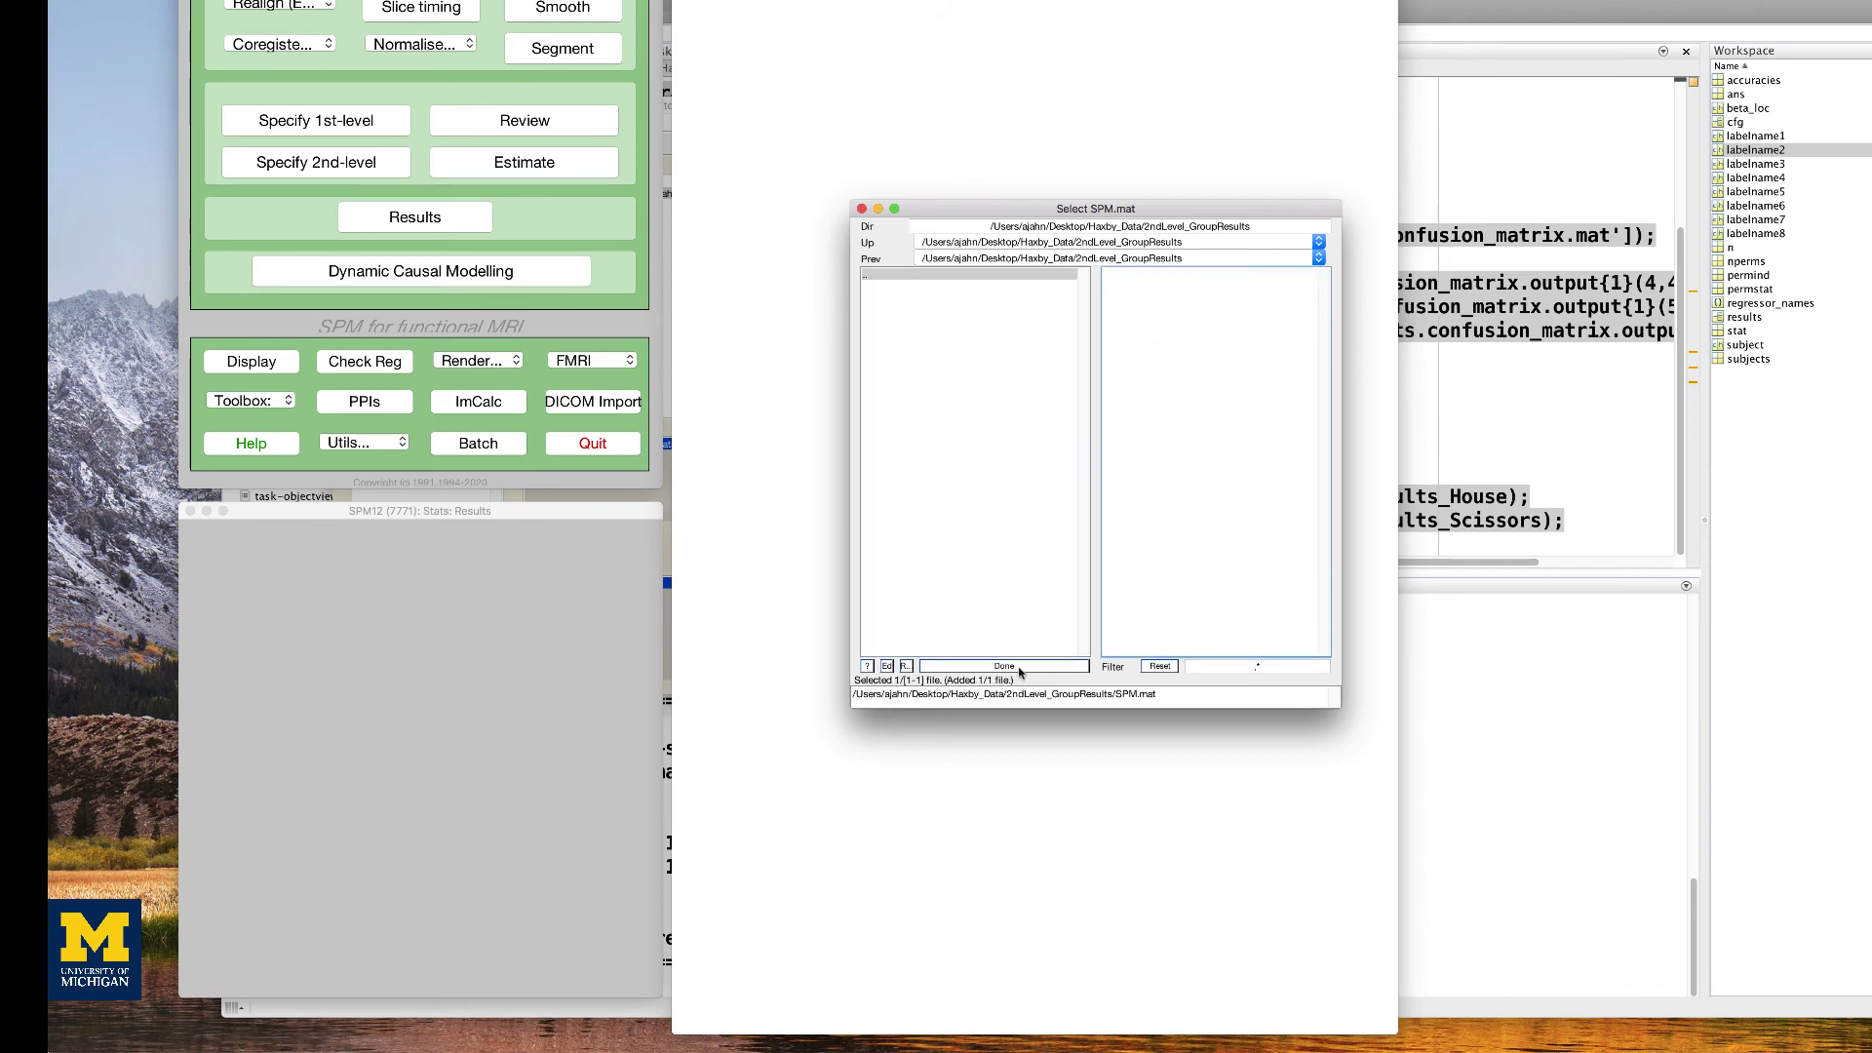
left_click(1004, 666)
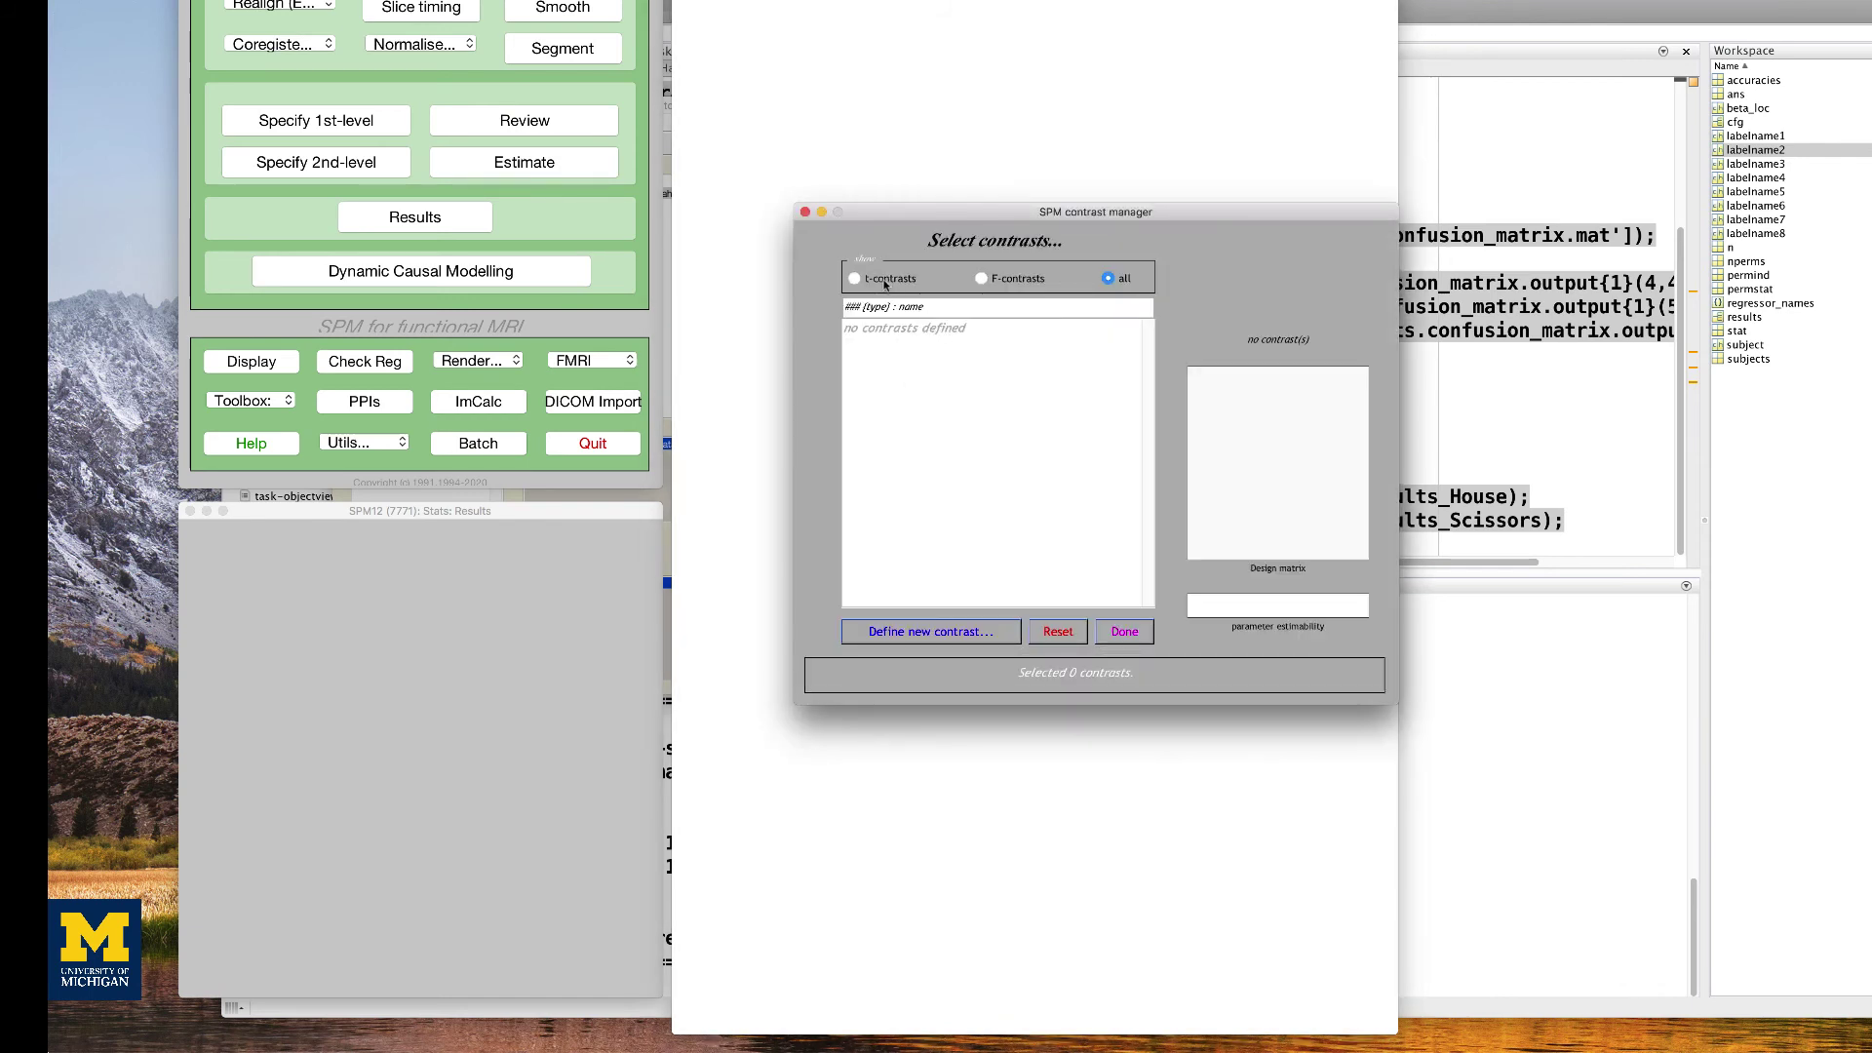
Define a new t-contrast named 'pos' with weight 1 and select it
left_click(912, 630)
left_click(928, 288)
key("Tab")
type("1")
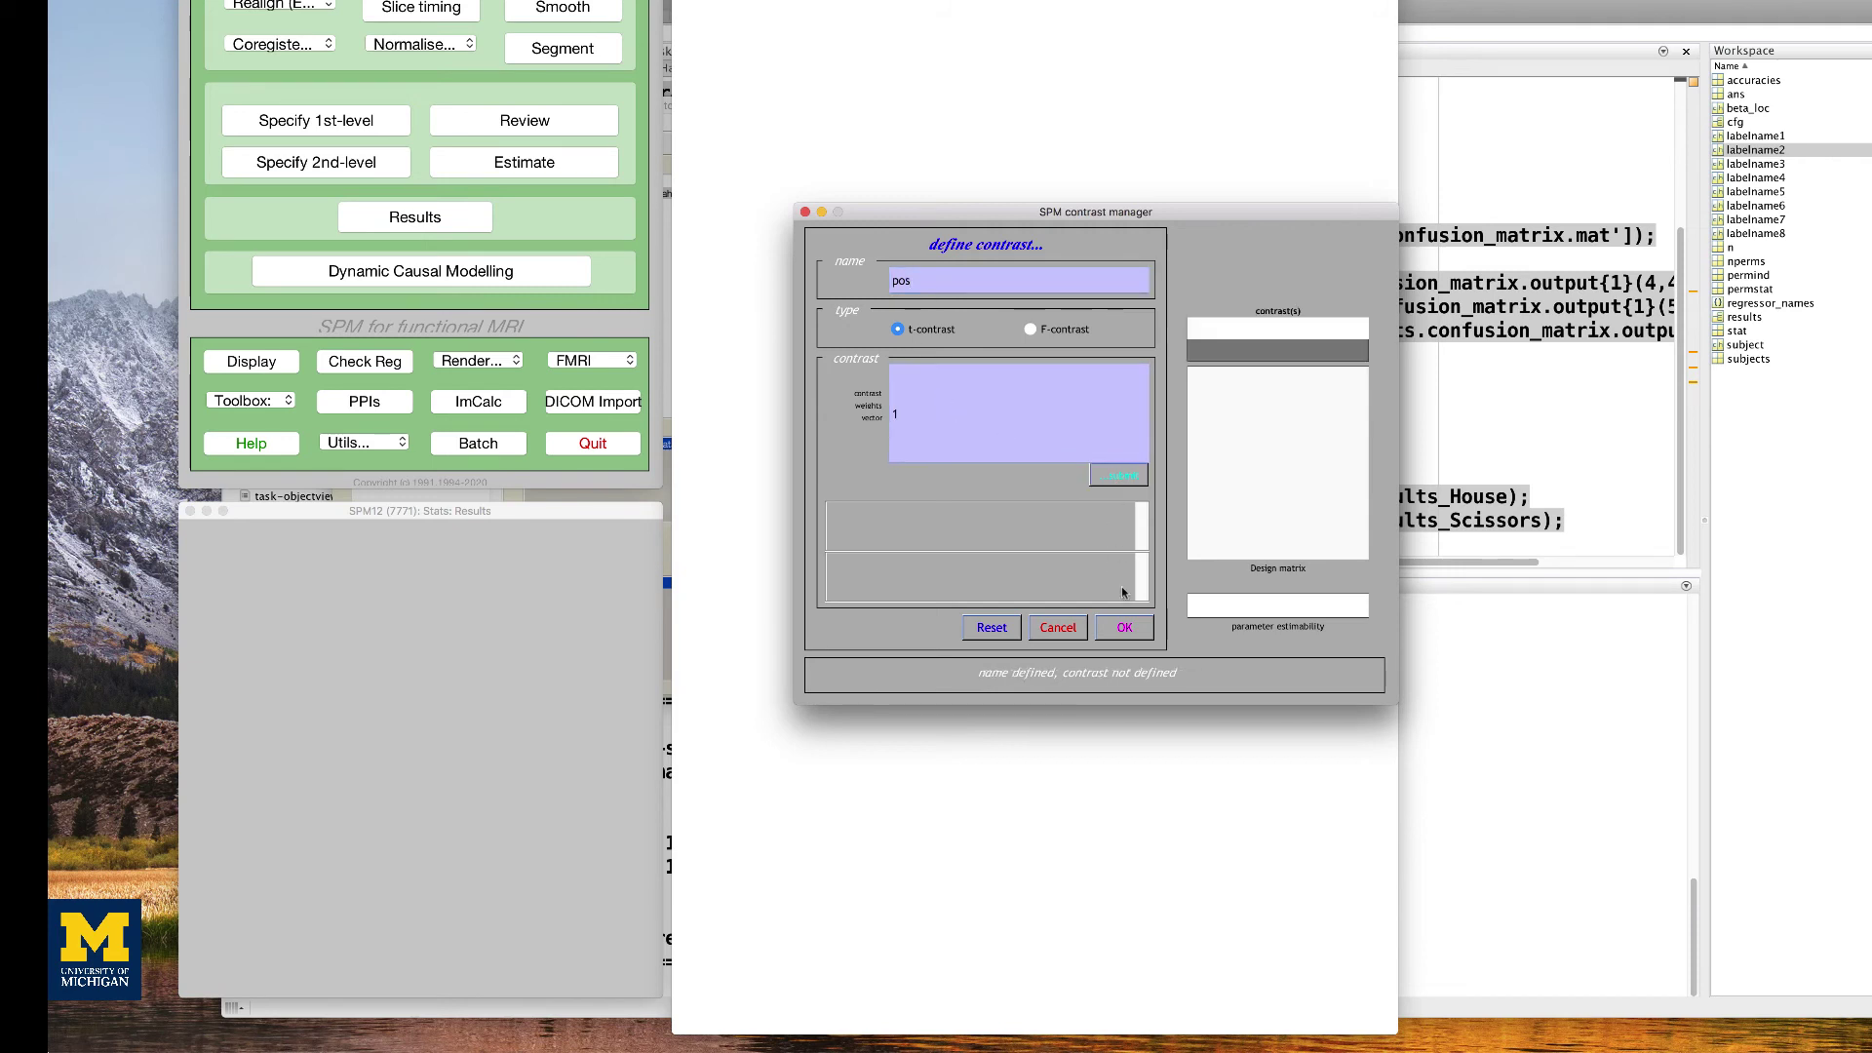
left_click(1121, 627)
left_click(1115, 633)
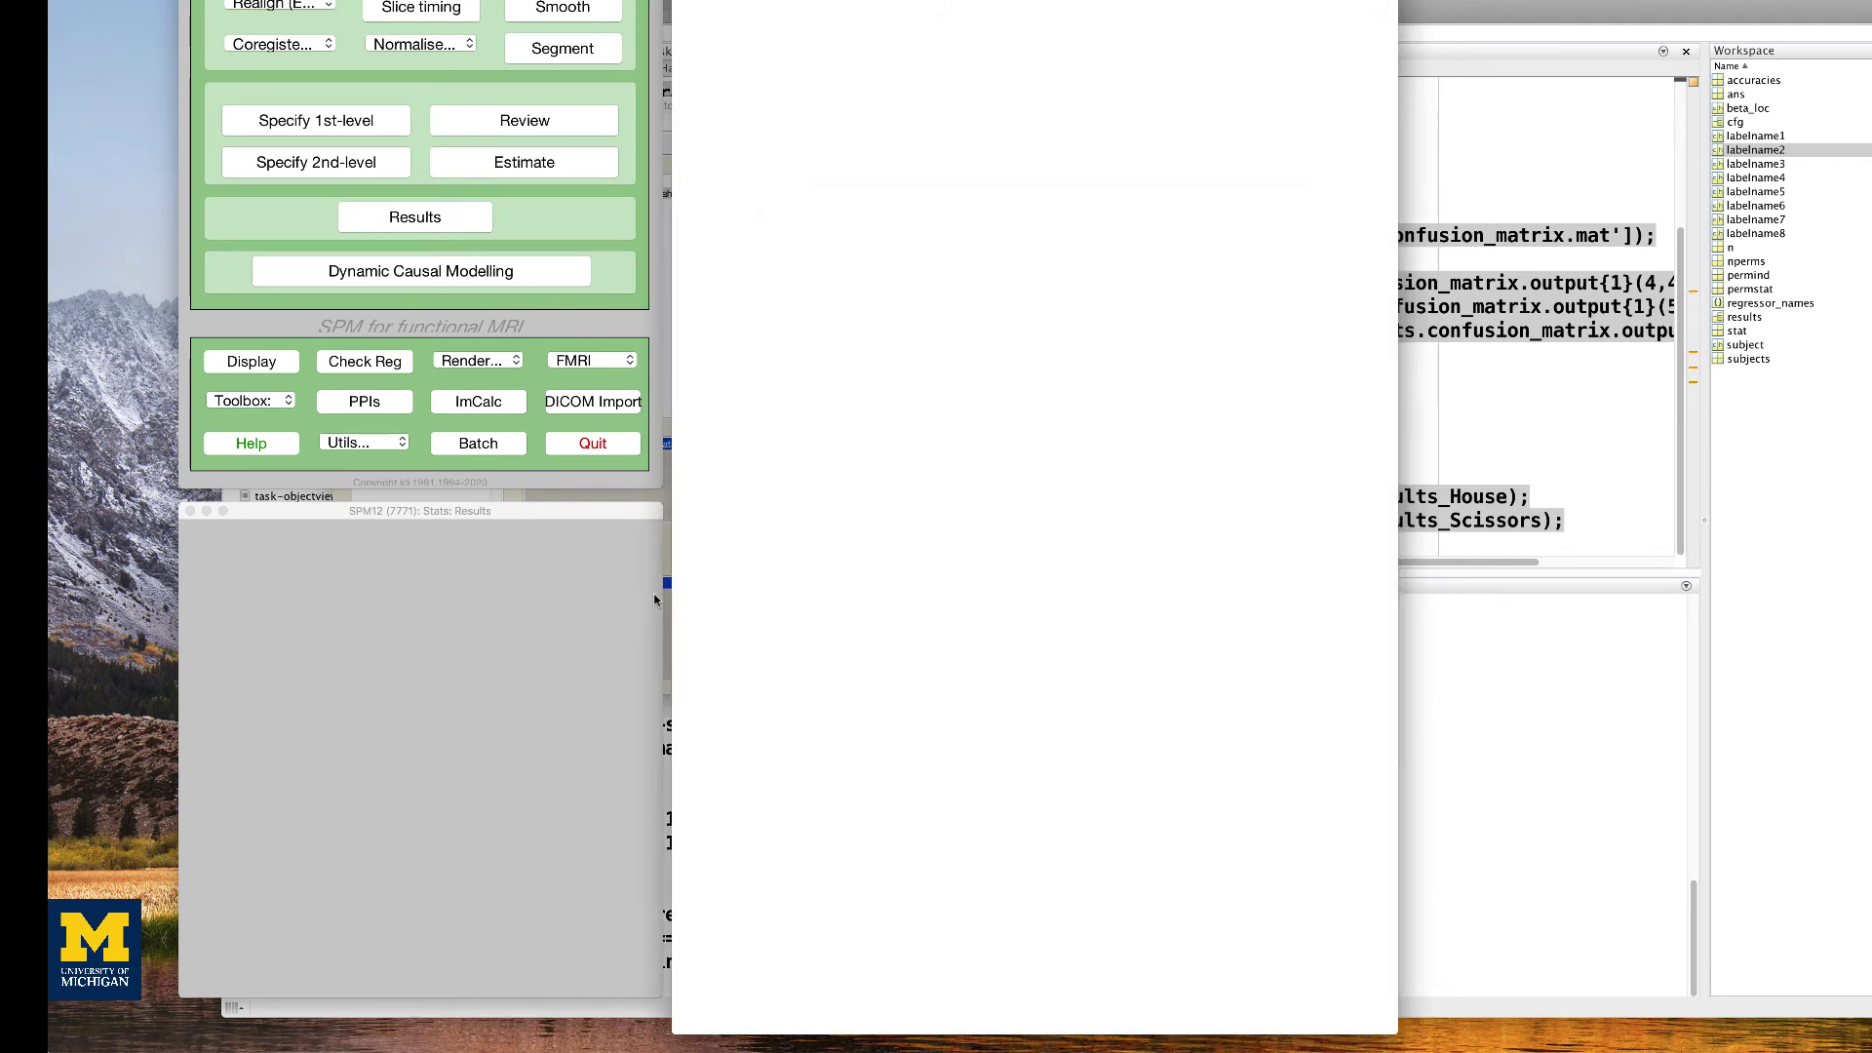
Apply no masking, no correction, p threshold 0.001 and 50-voxel extent
left_click(478, 534)
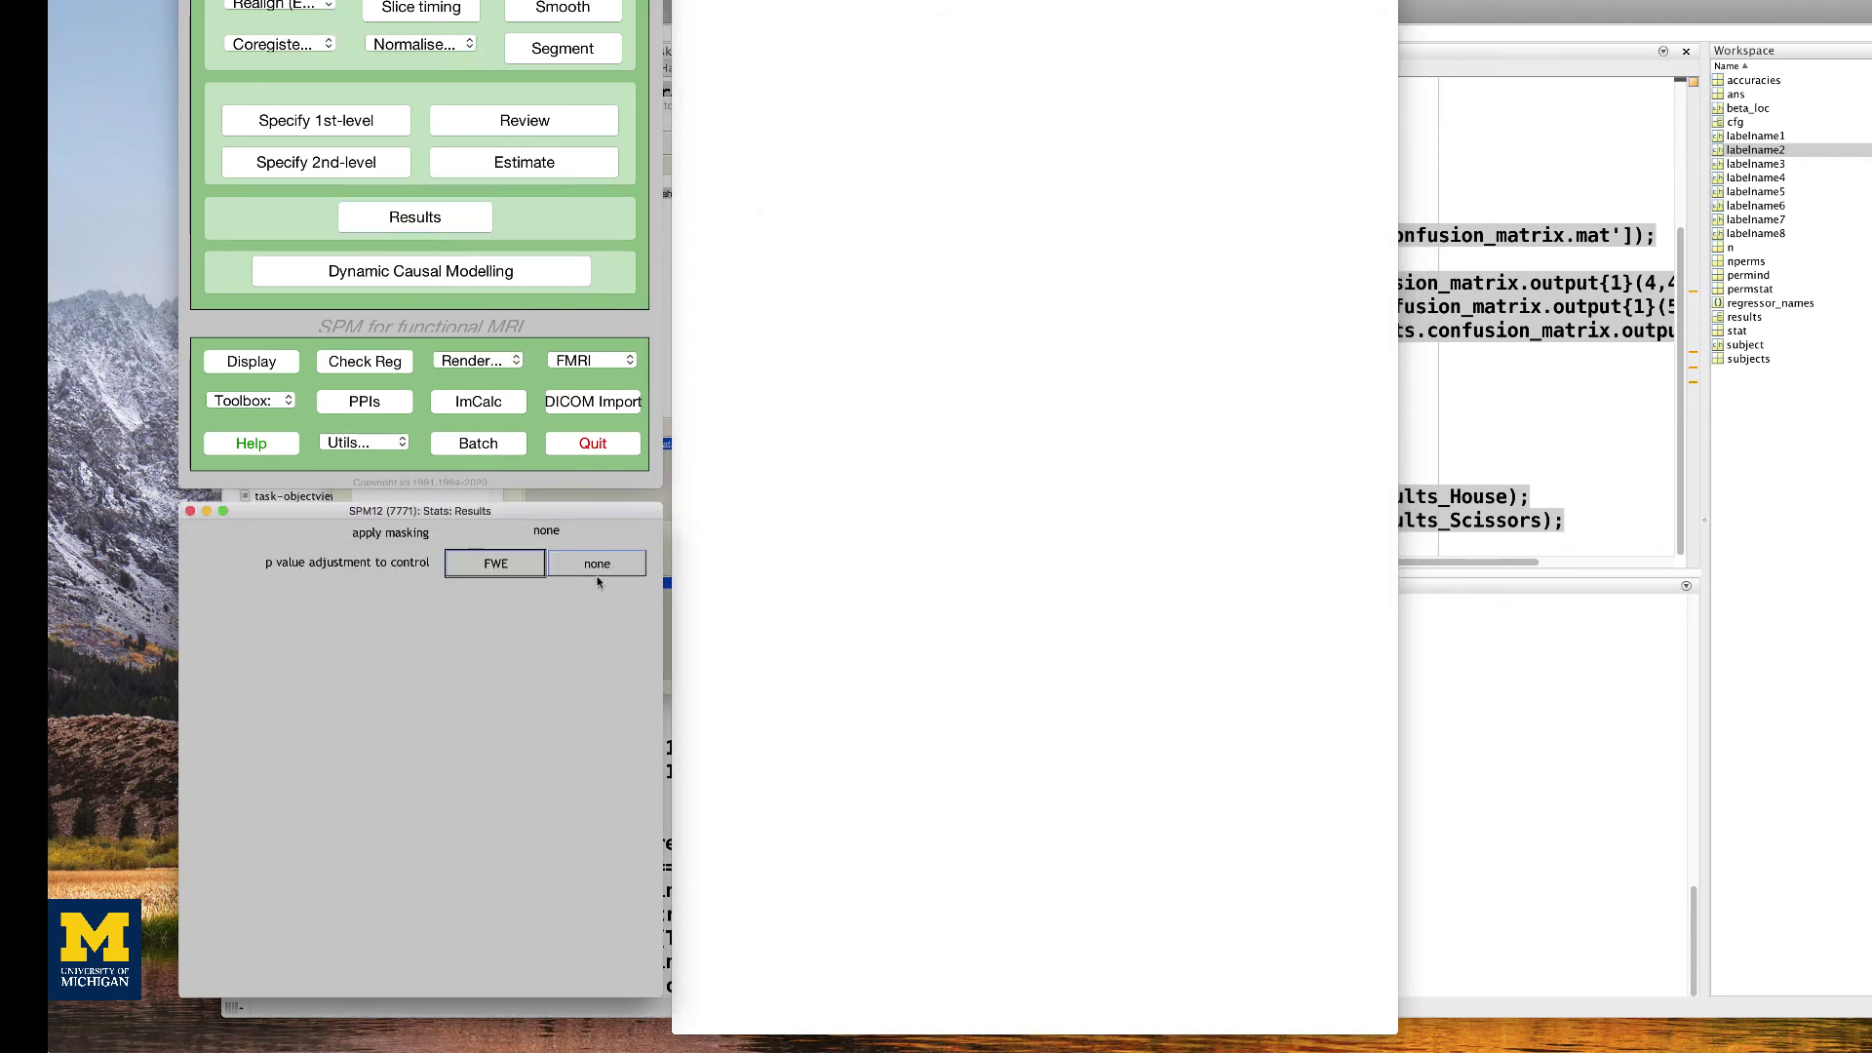
left_click(590, 562)
key("Return")
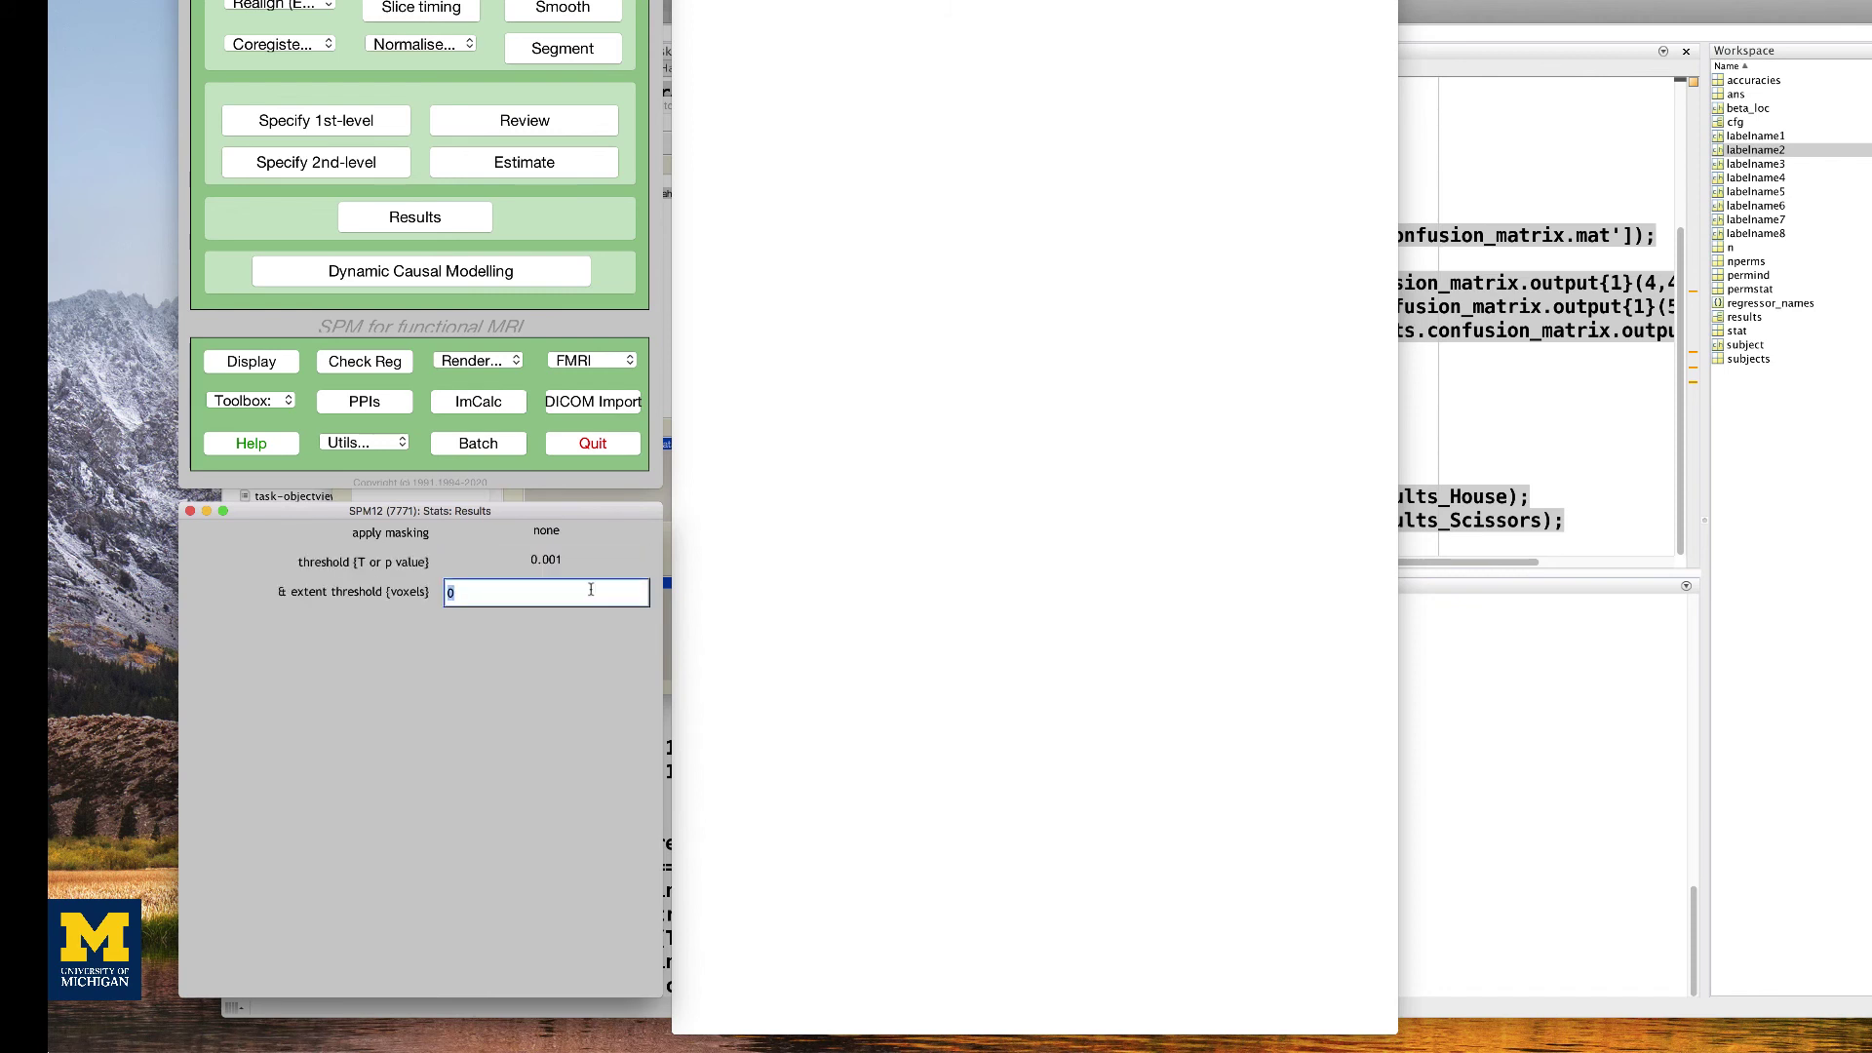
key("Return")
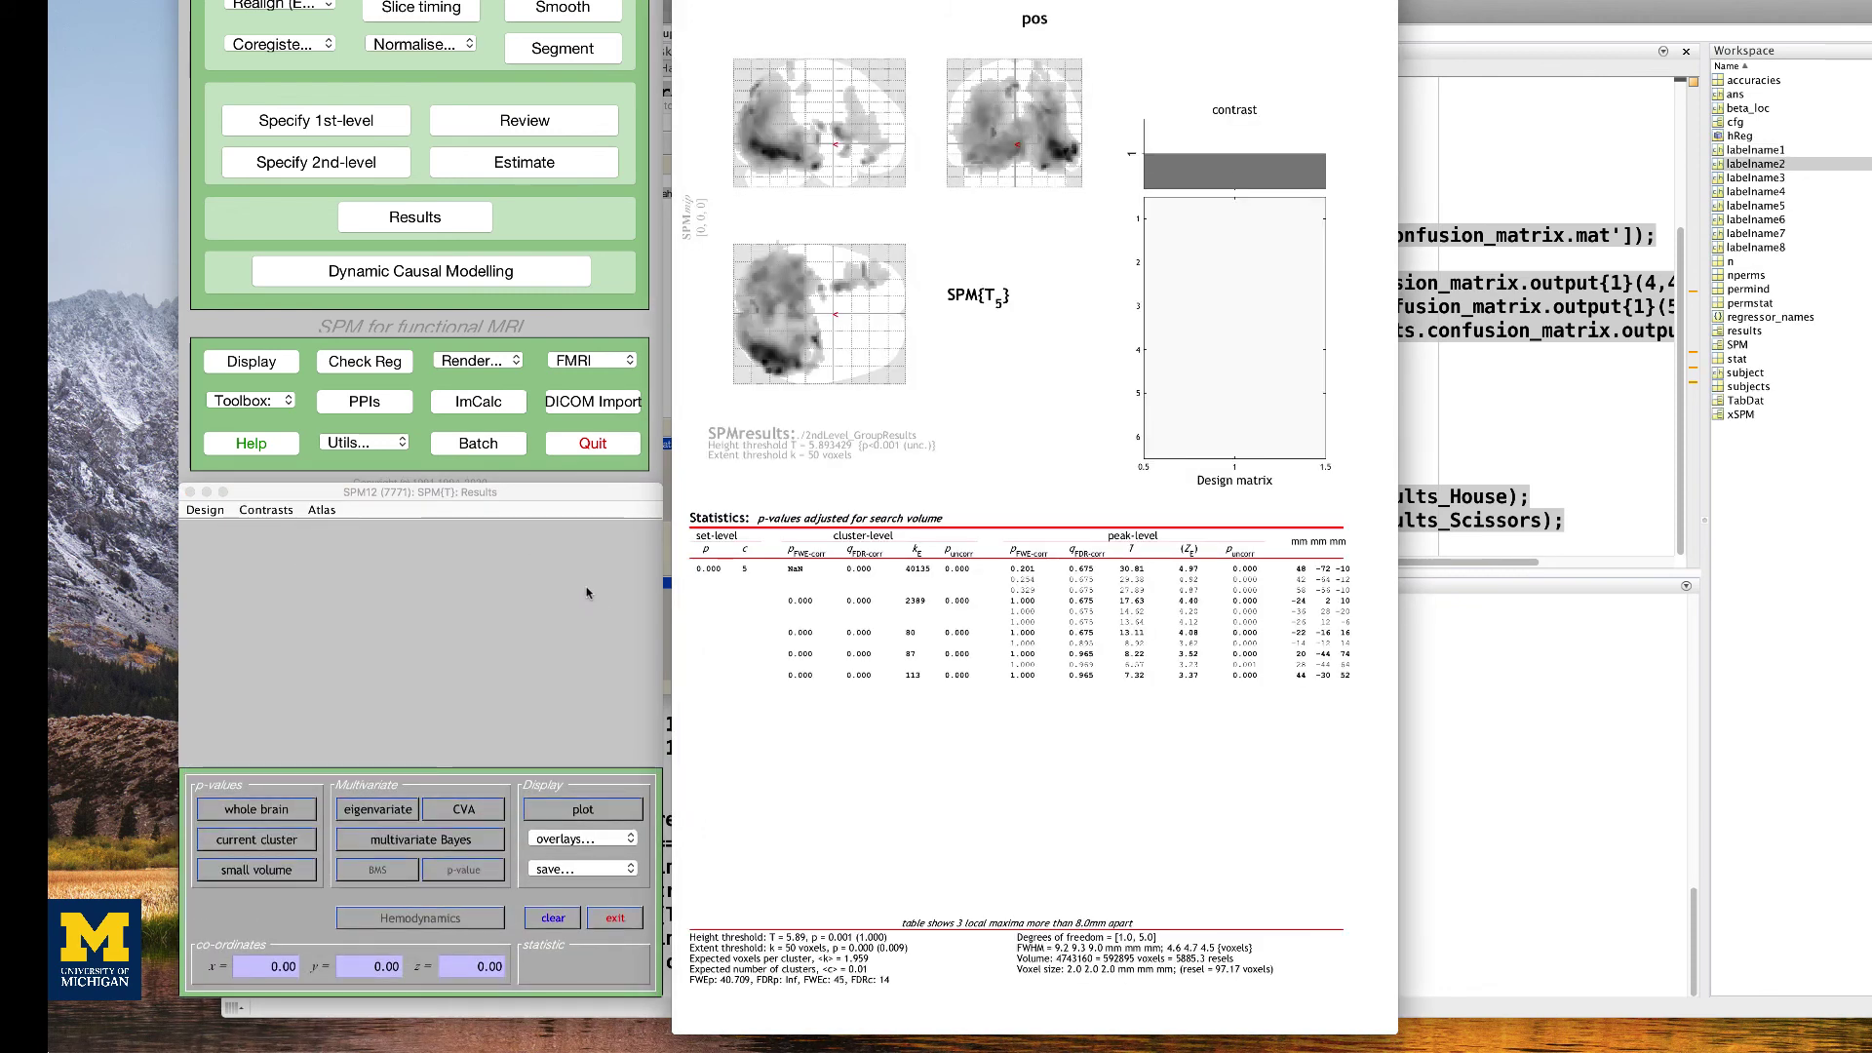
Choose the sections overlay and browse to the spm12/canonical folder
left_click(599, 839)
left_click(558, 873)
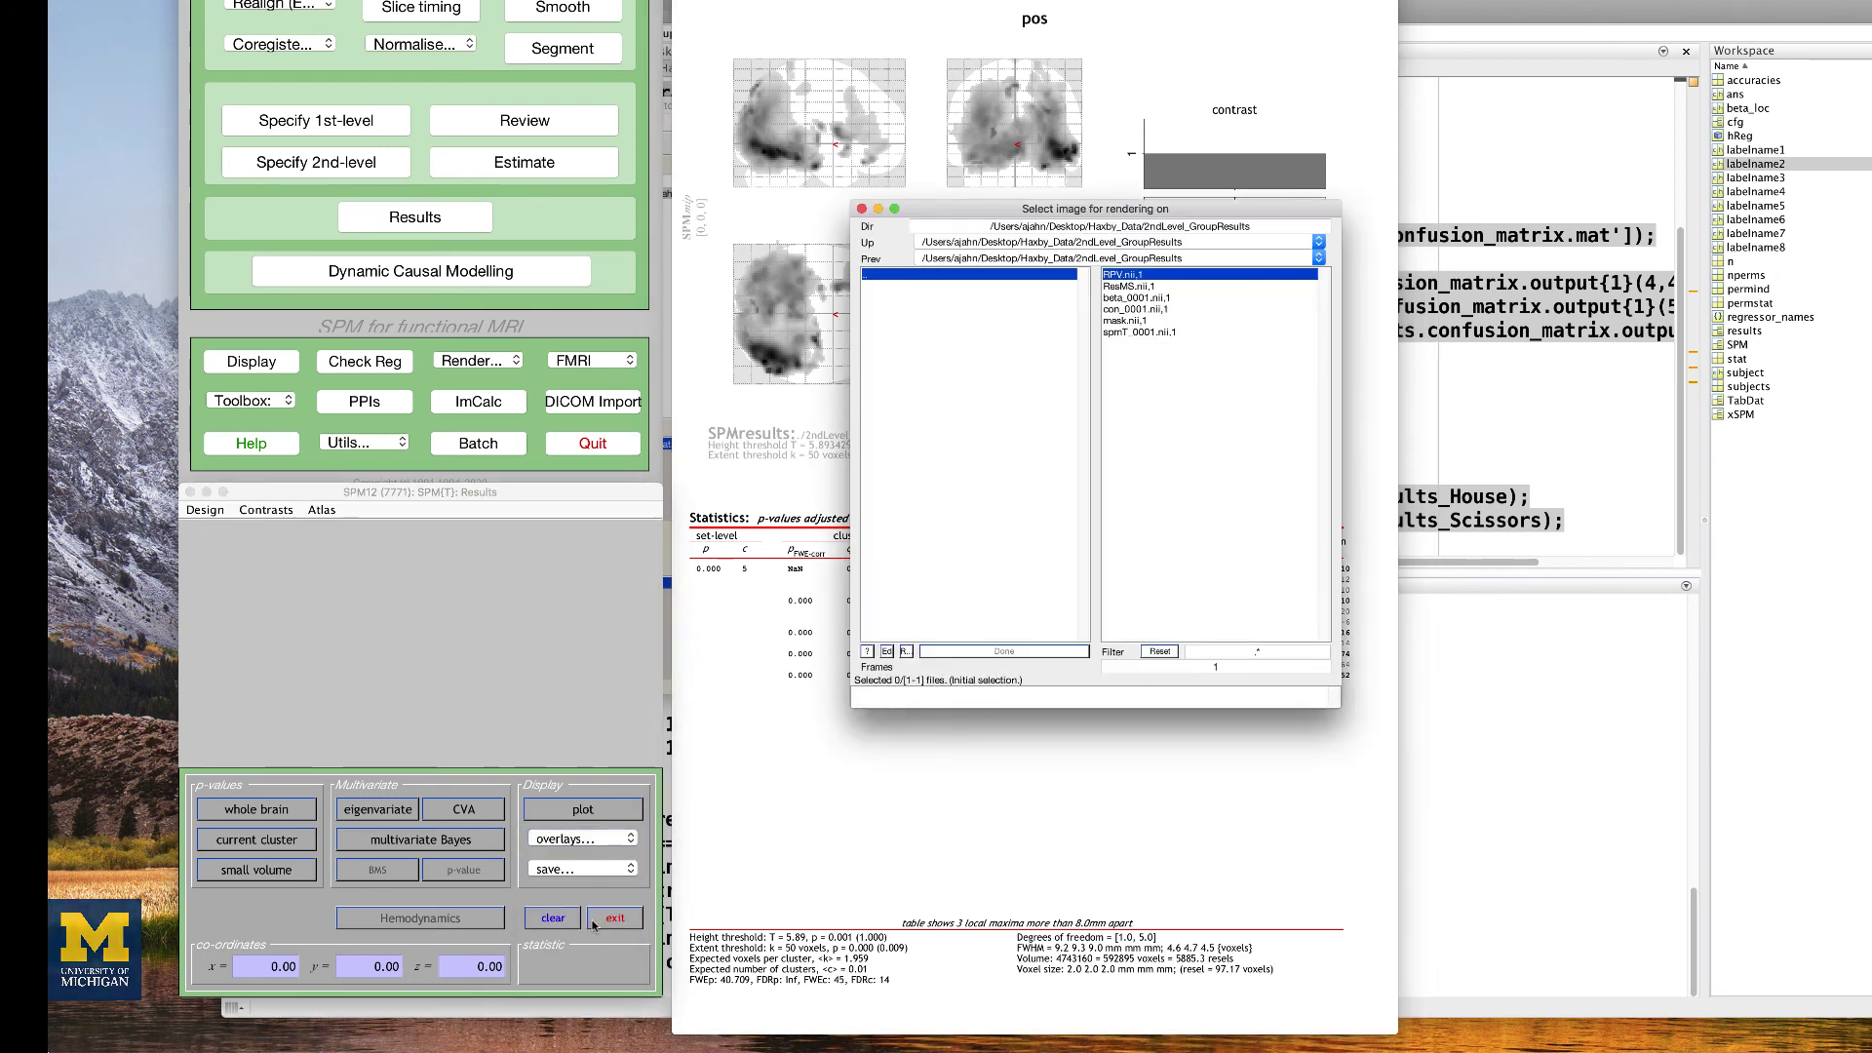
left_click_drag(1256, 226, 1043, 224)
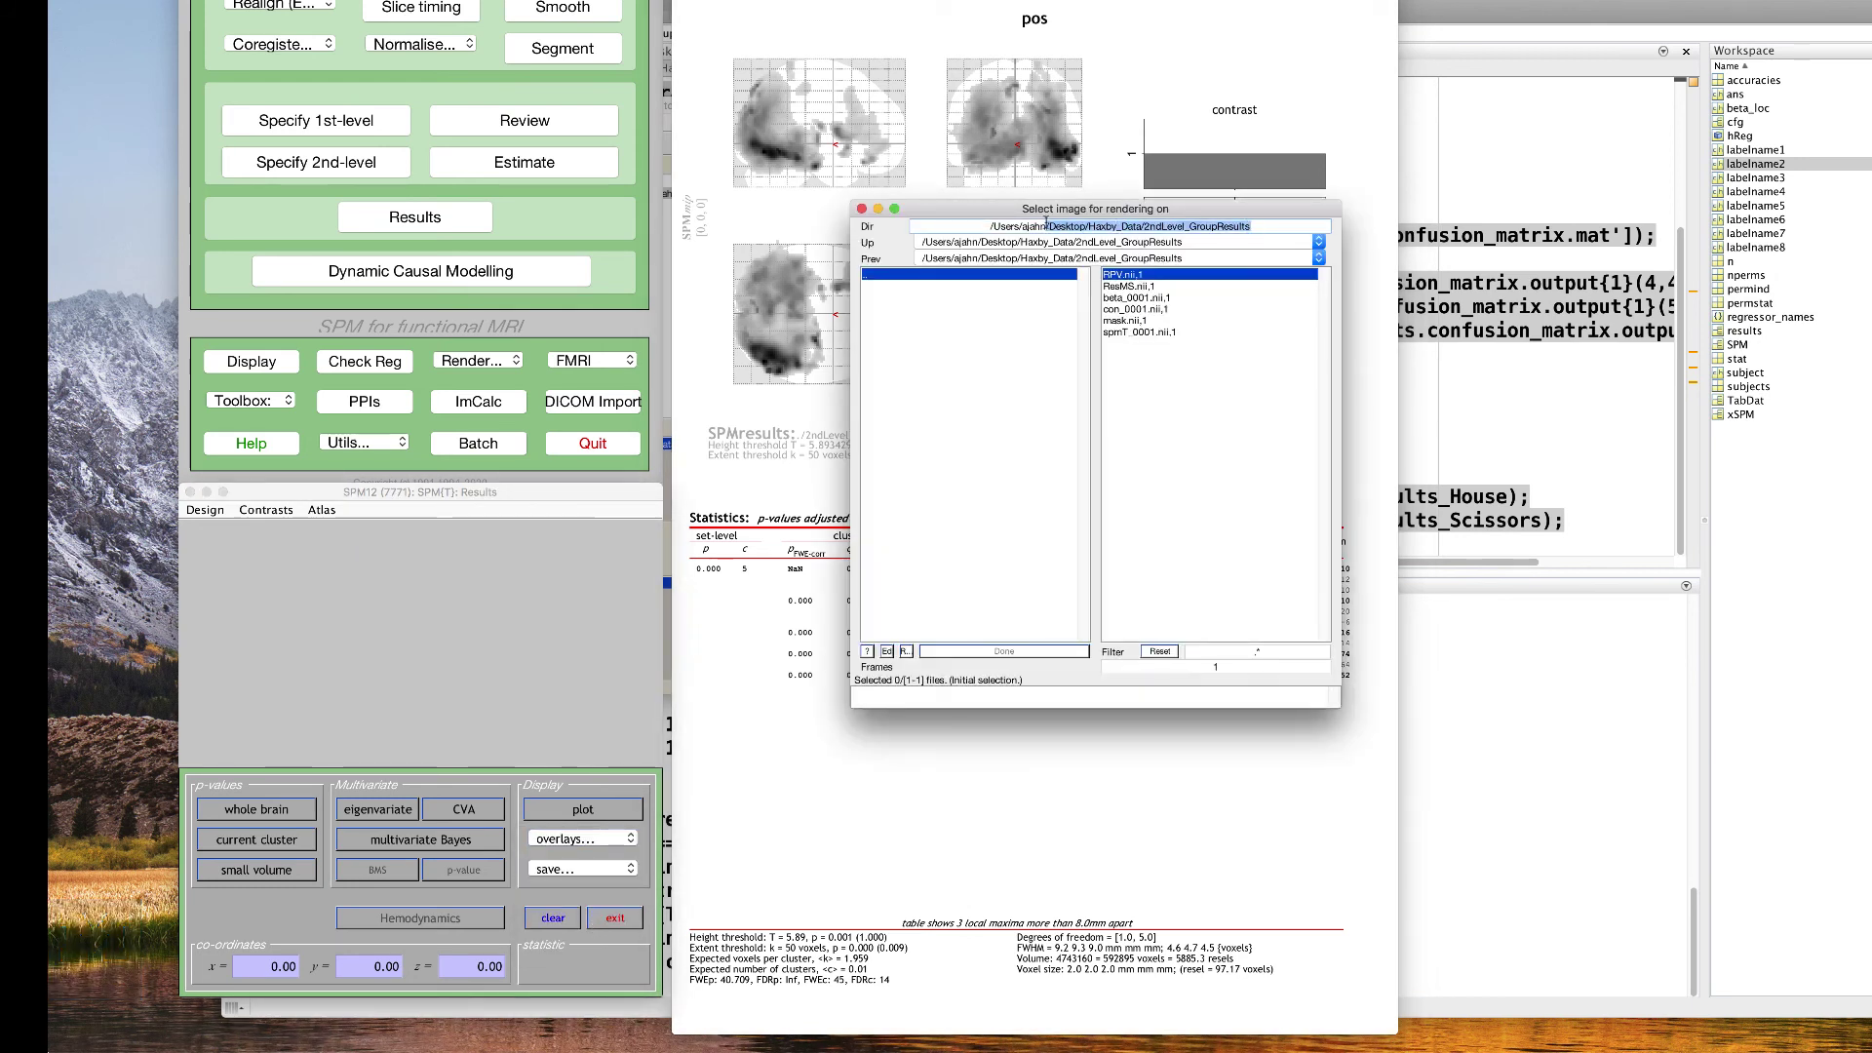
type("spm12/")
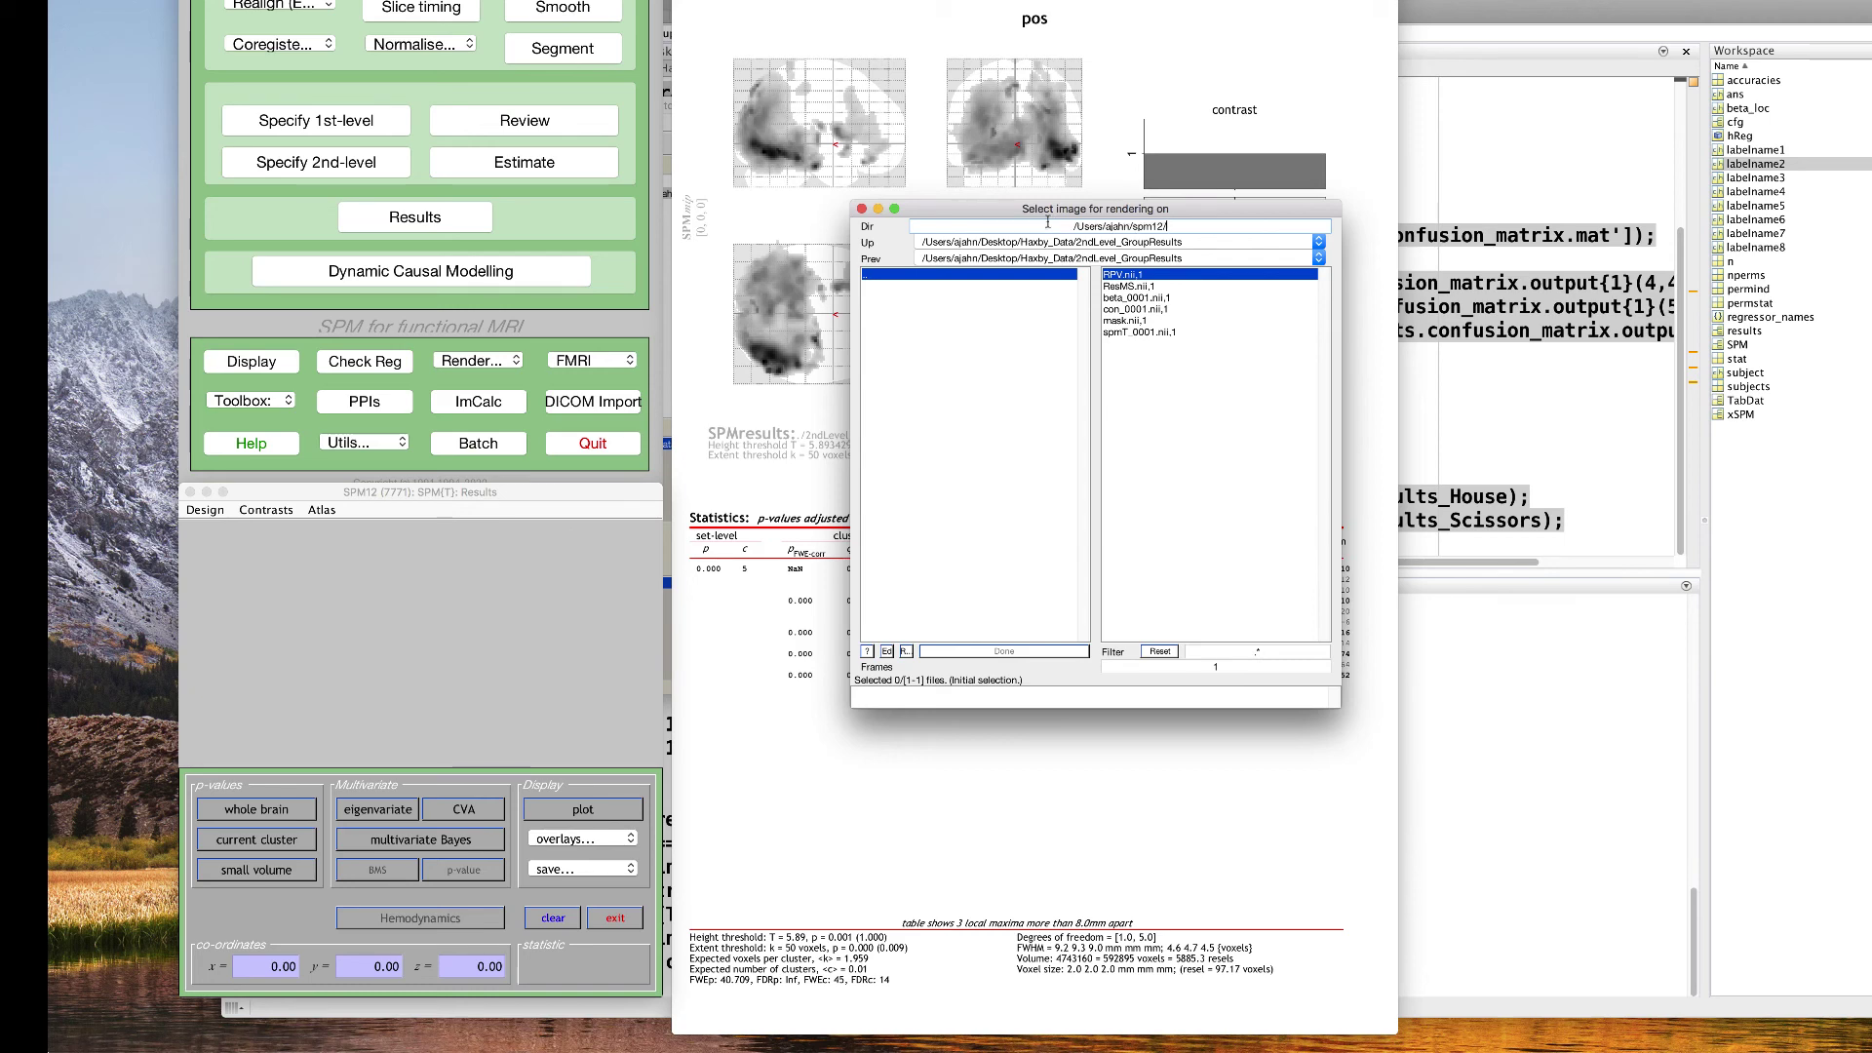
type("canonical")
key("Return")
Use single_subj_T1 as the background and place the crosshair on the posterior clusters
left_click(1159, 384)
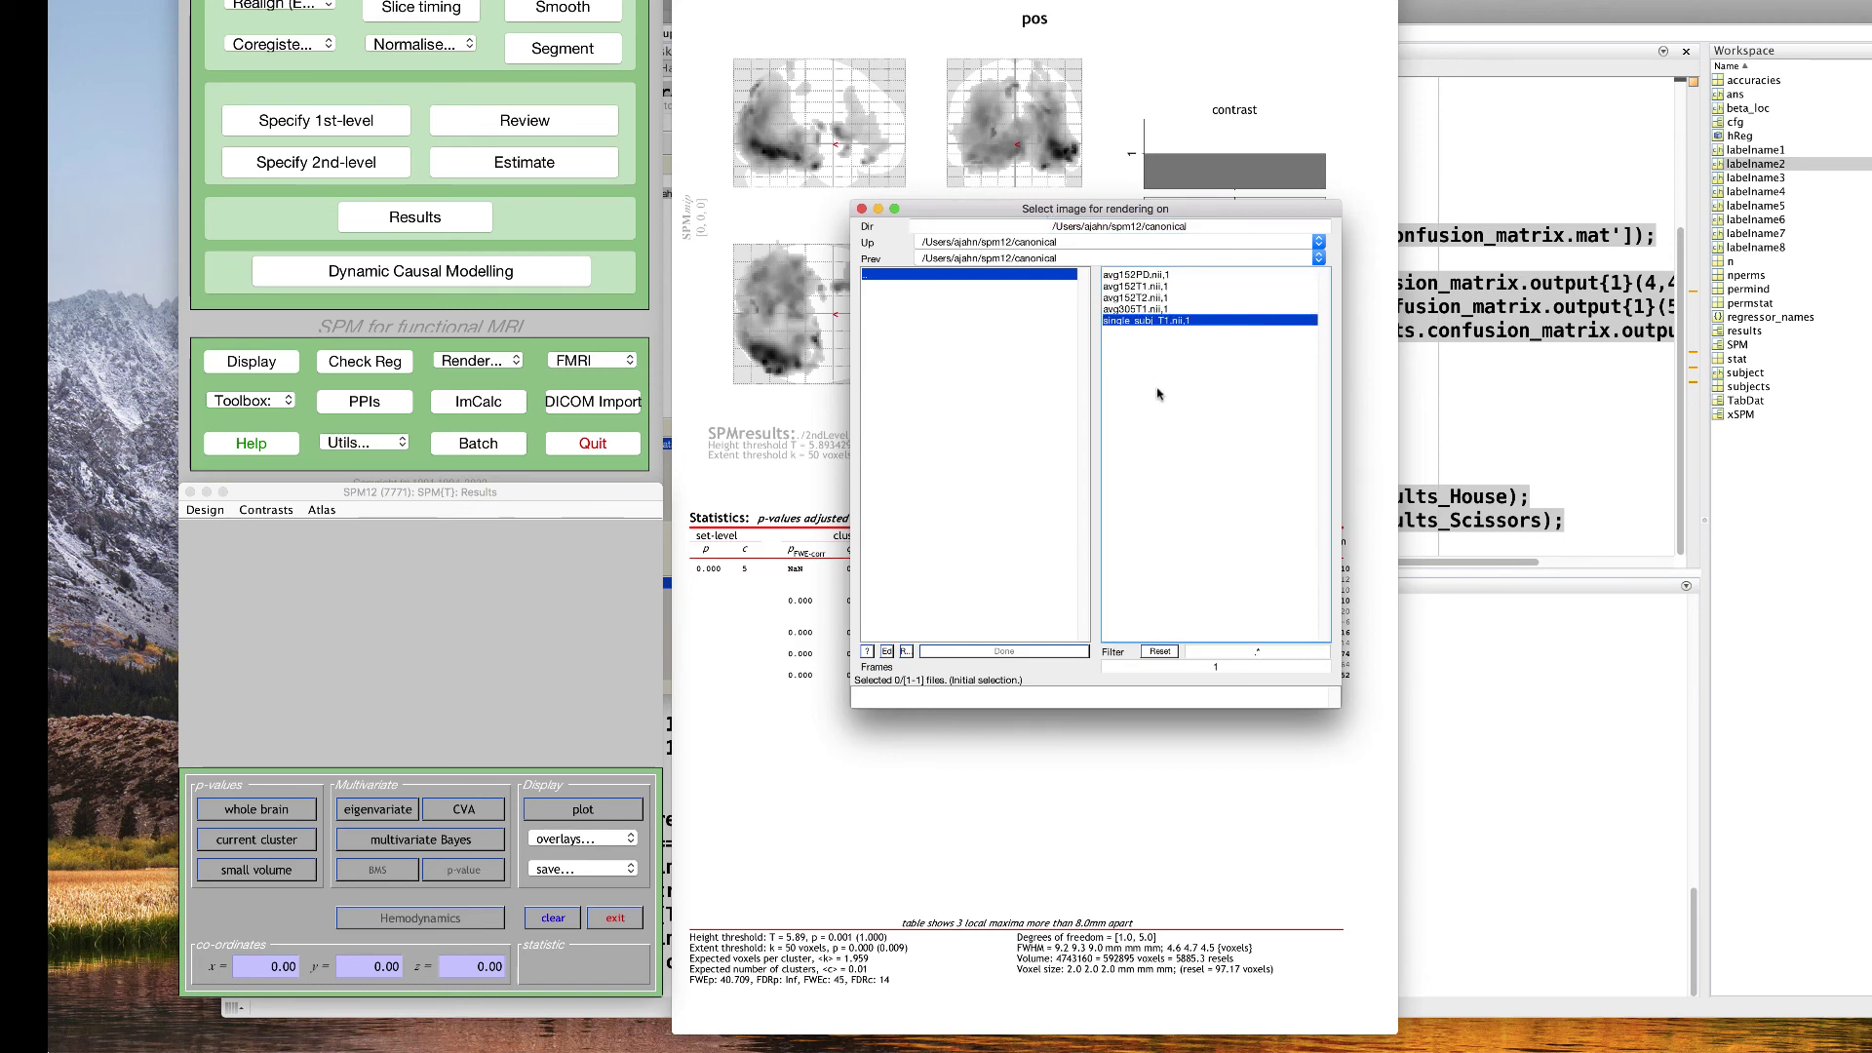
left_click(1007, 651)
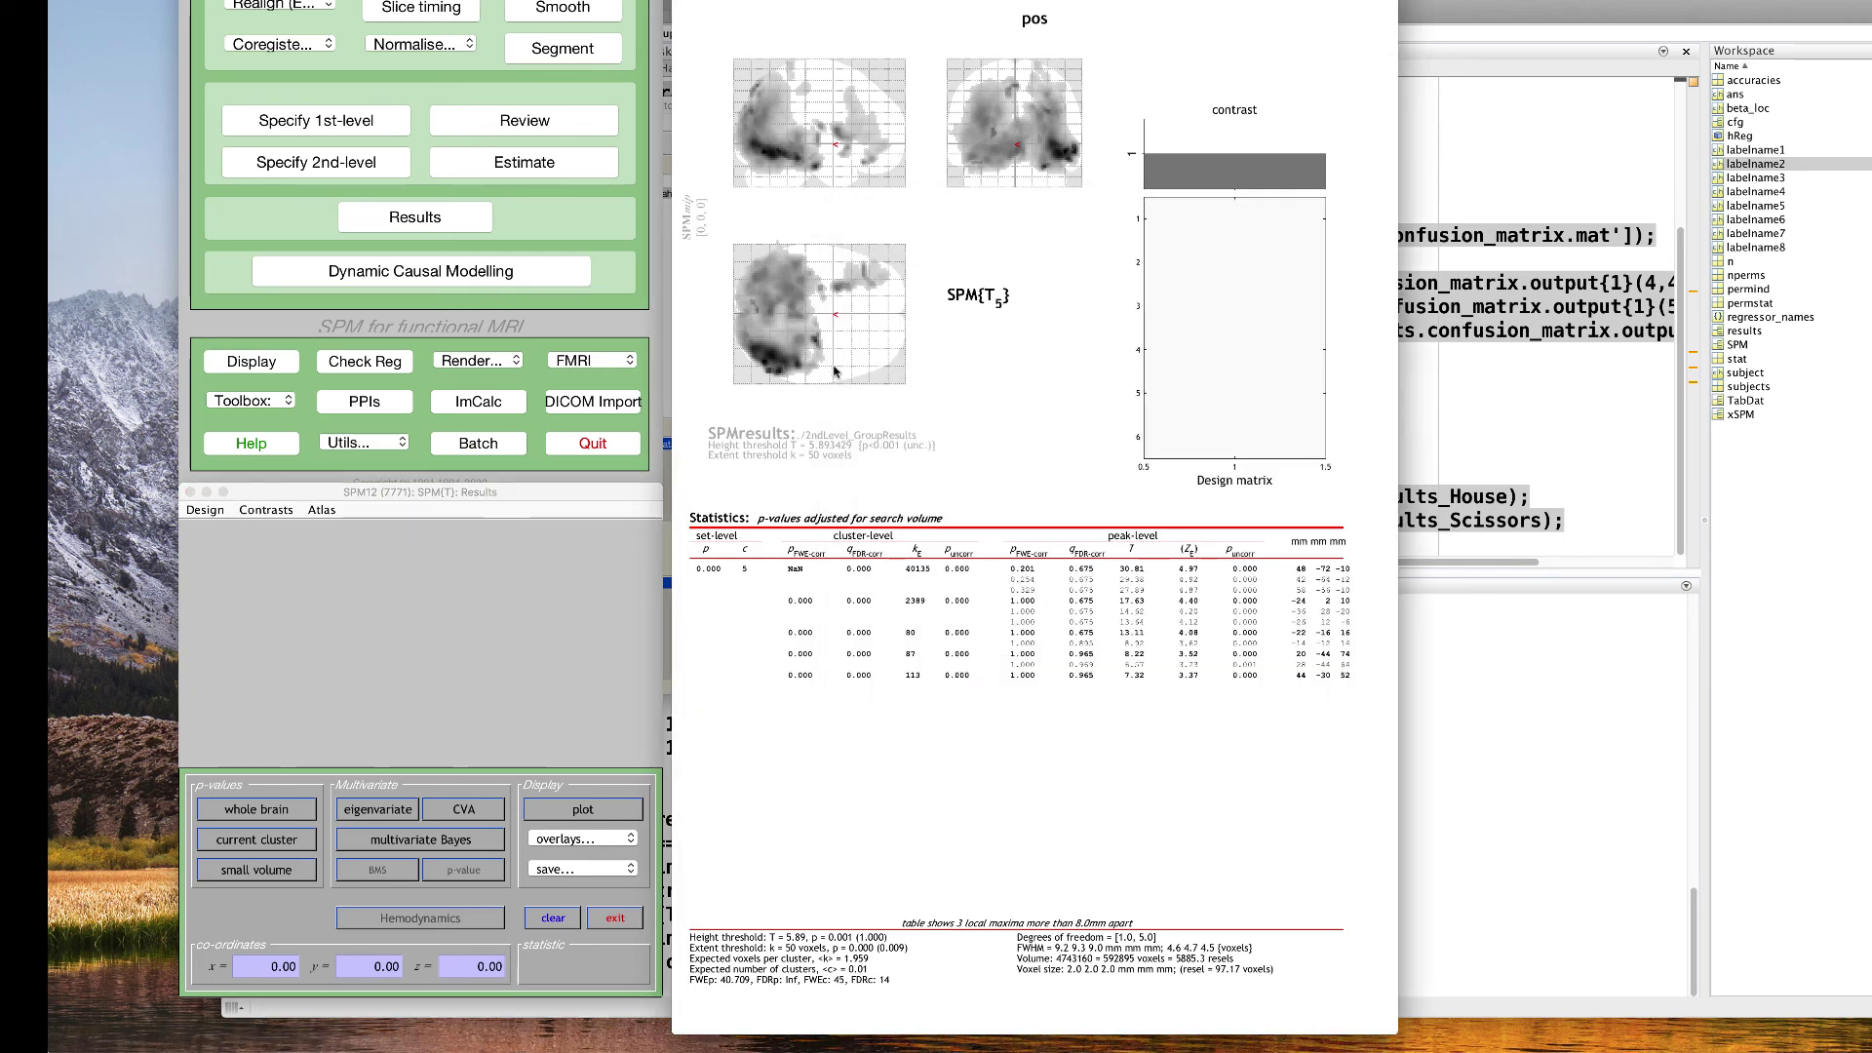
left_click(860, 670)
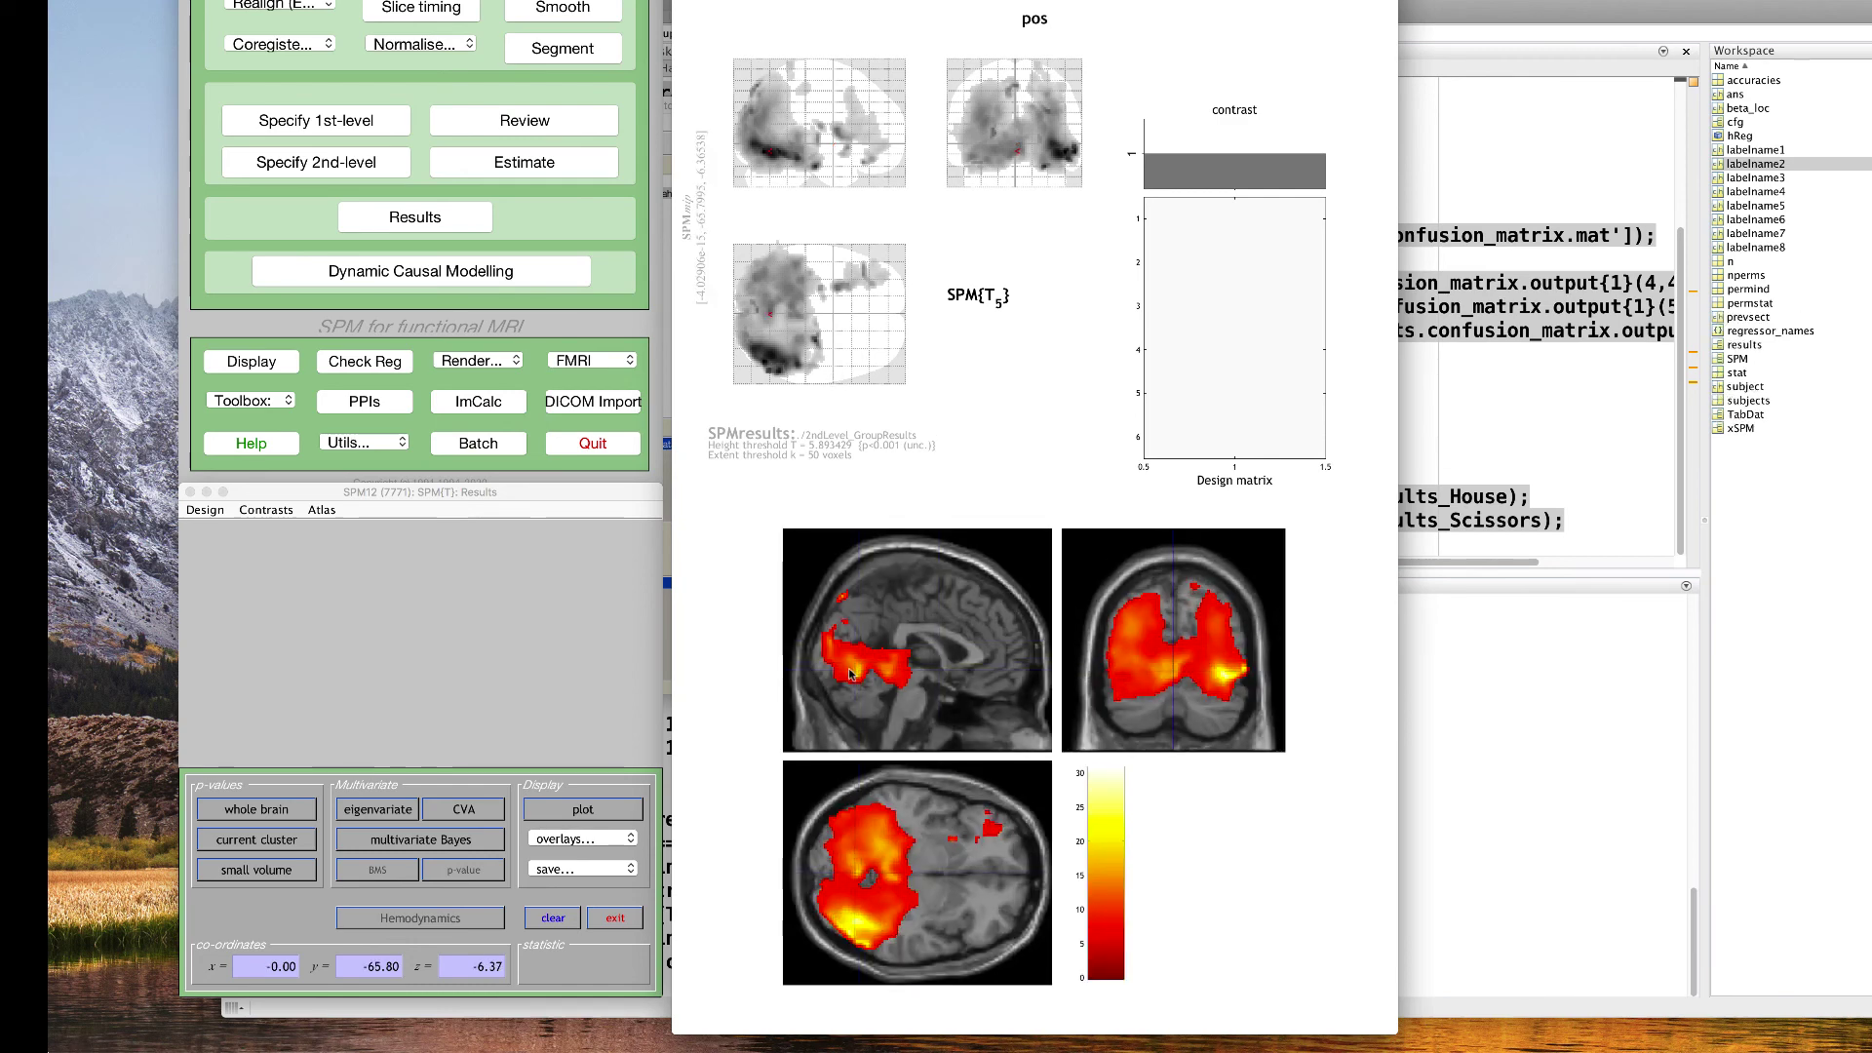
left_click(848, 921)
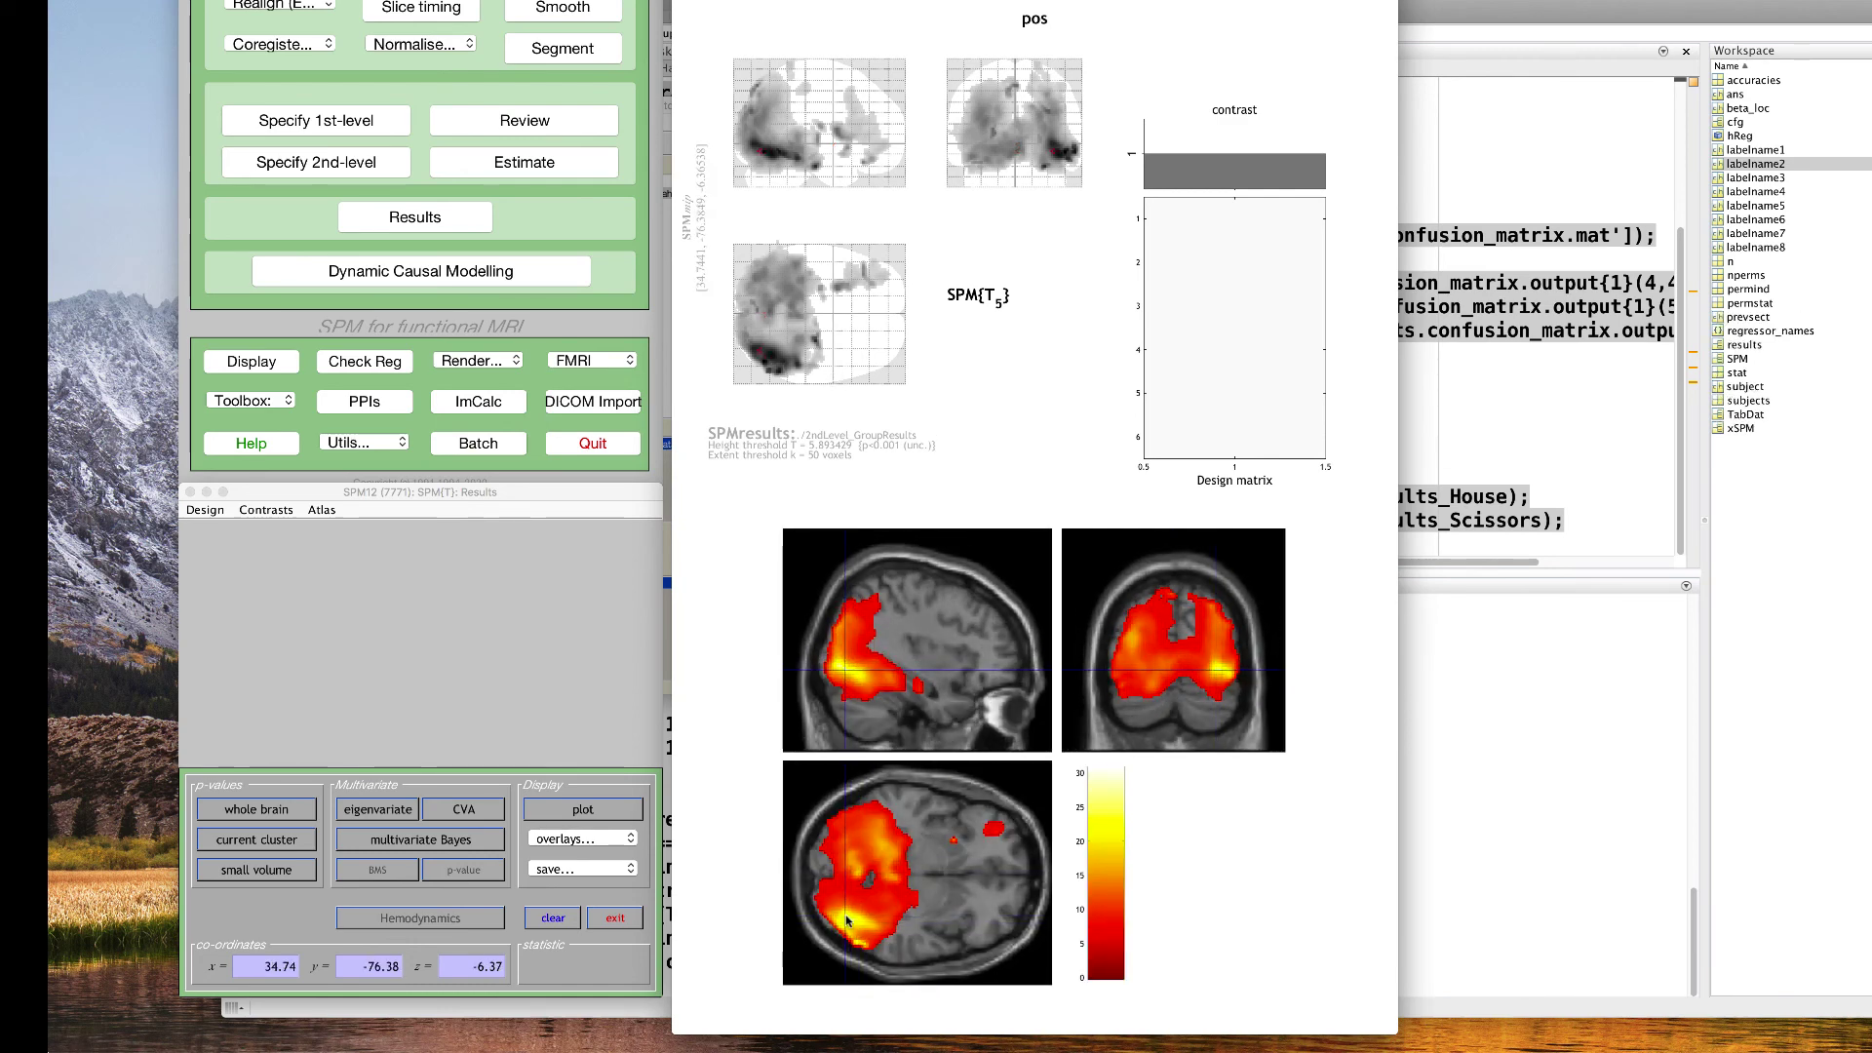
left_click(851, 915)
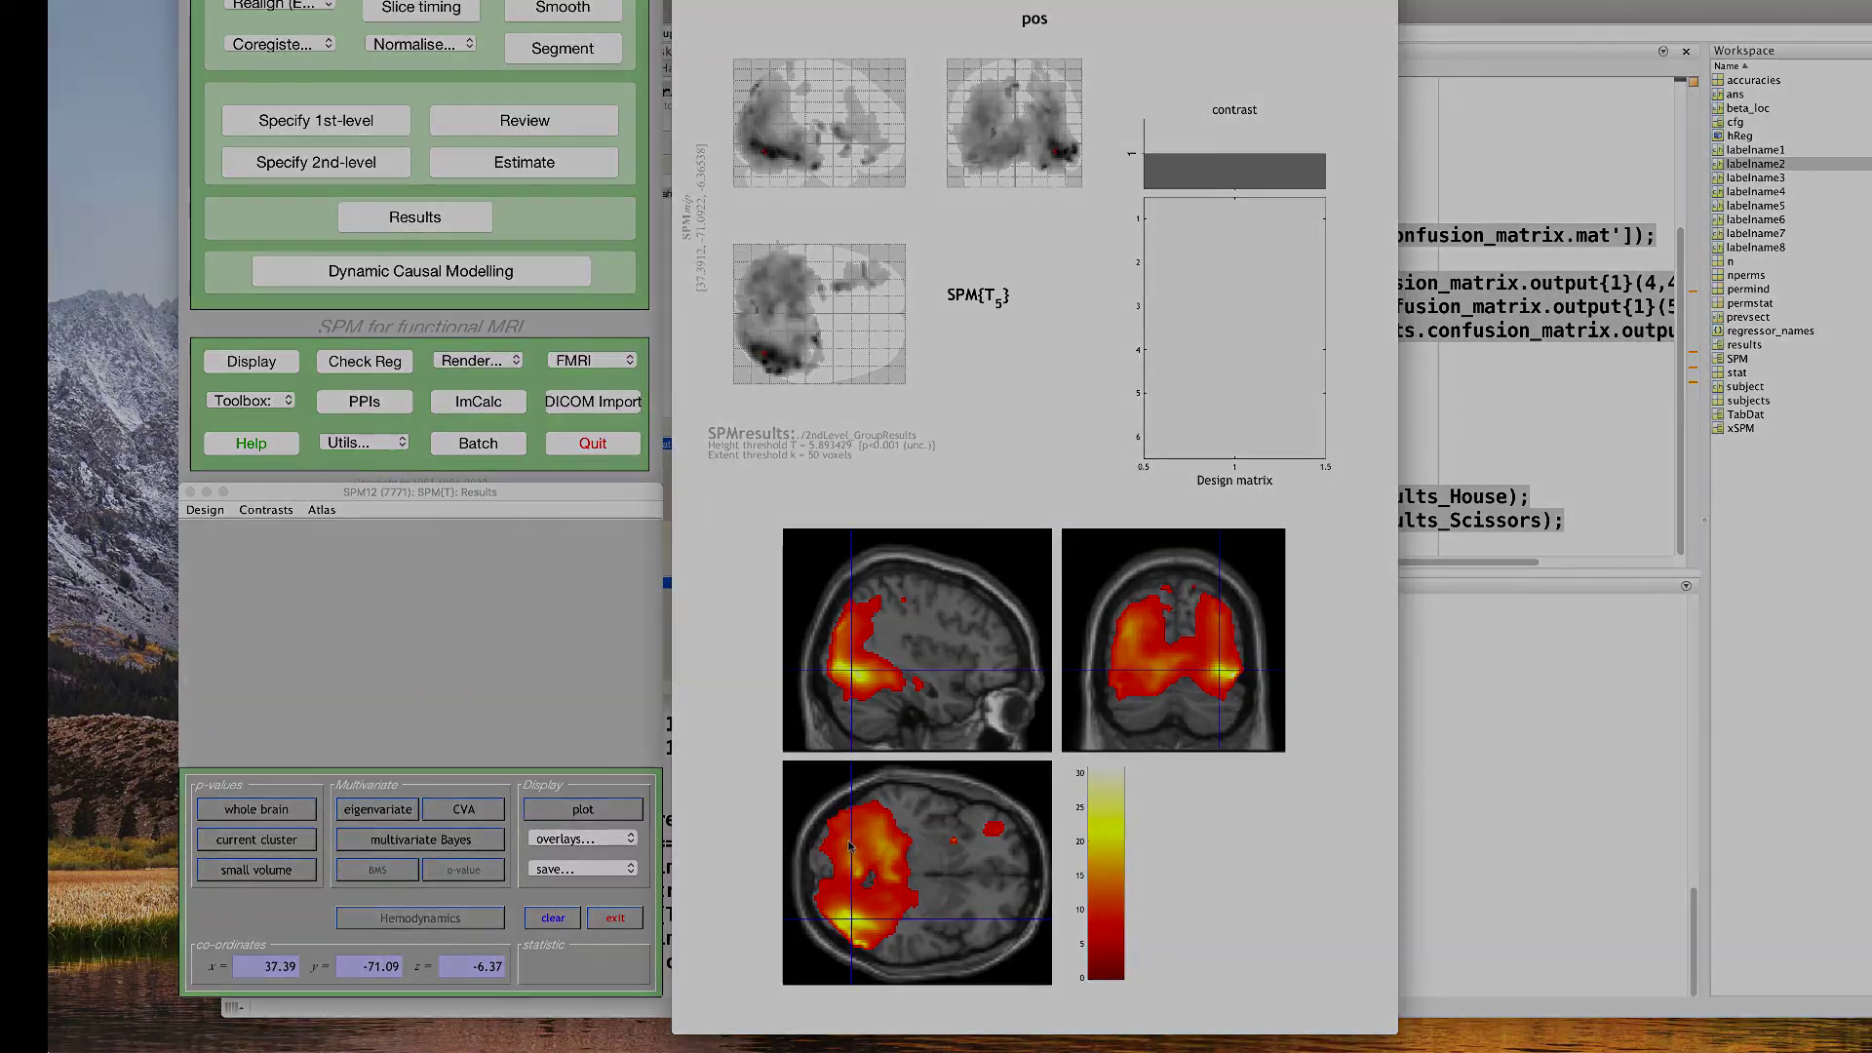